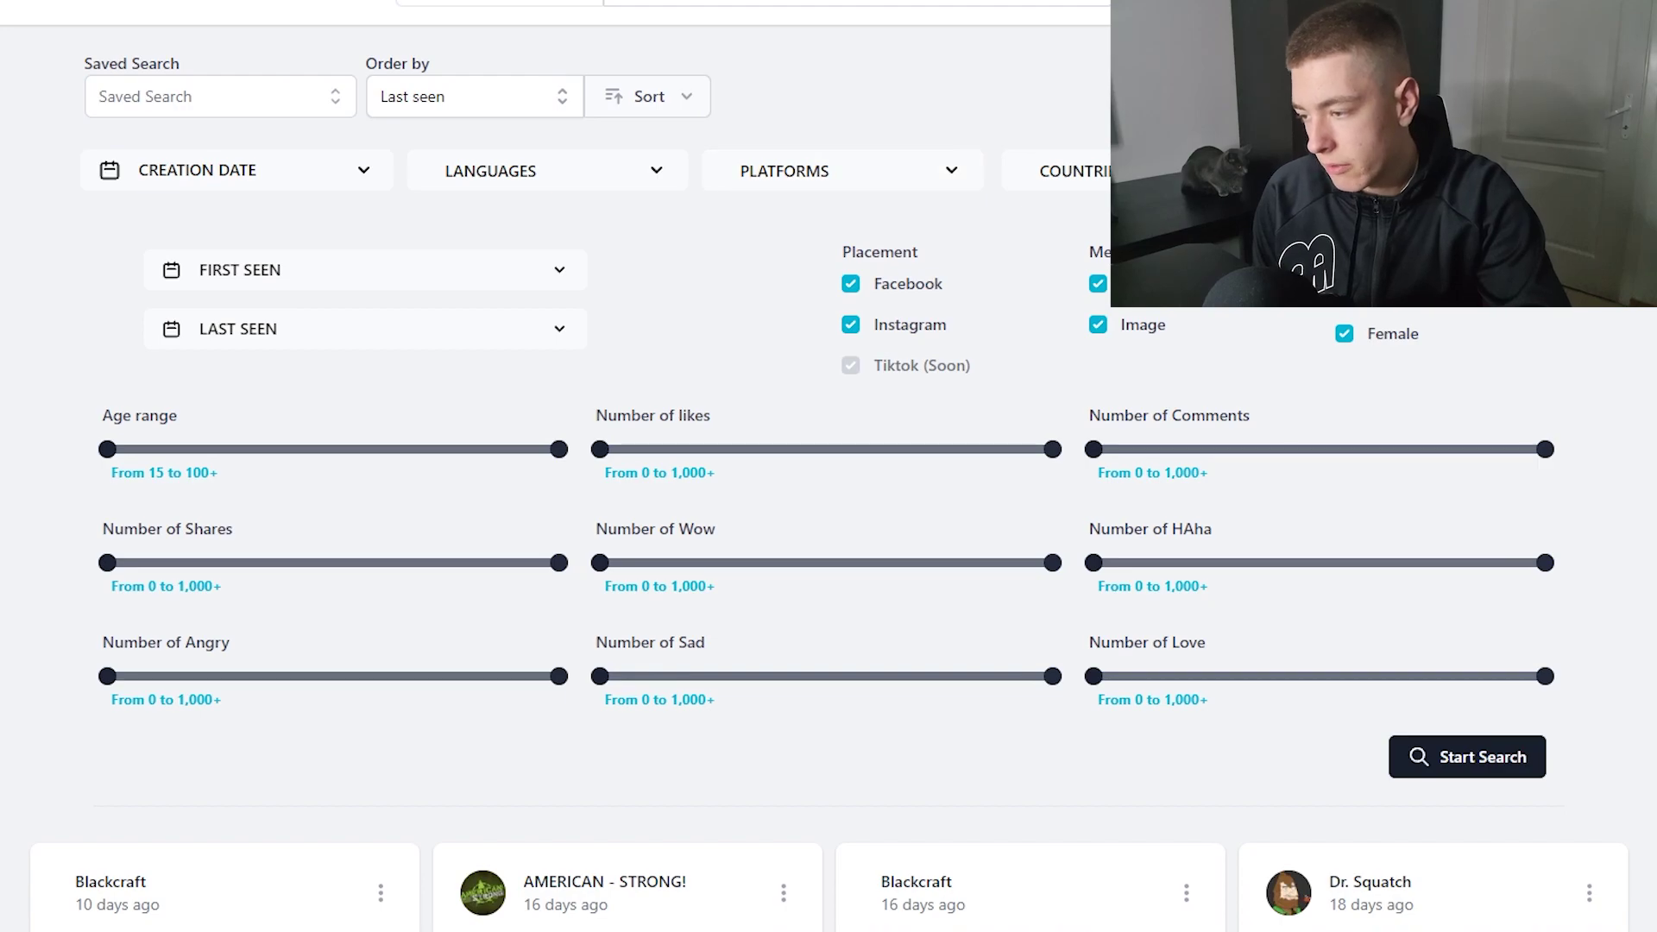
# - Look over the seen-date and placement filters, including the Facebook, Instagram and Tiktok options
pyautogui.moveTo(771, 228); pyautogui.dragTo(1277, 285)
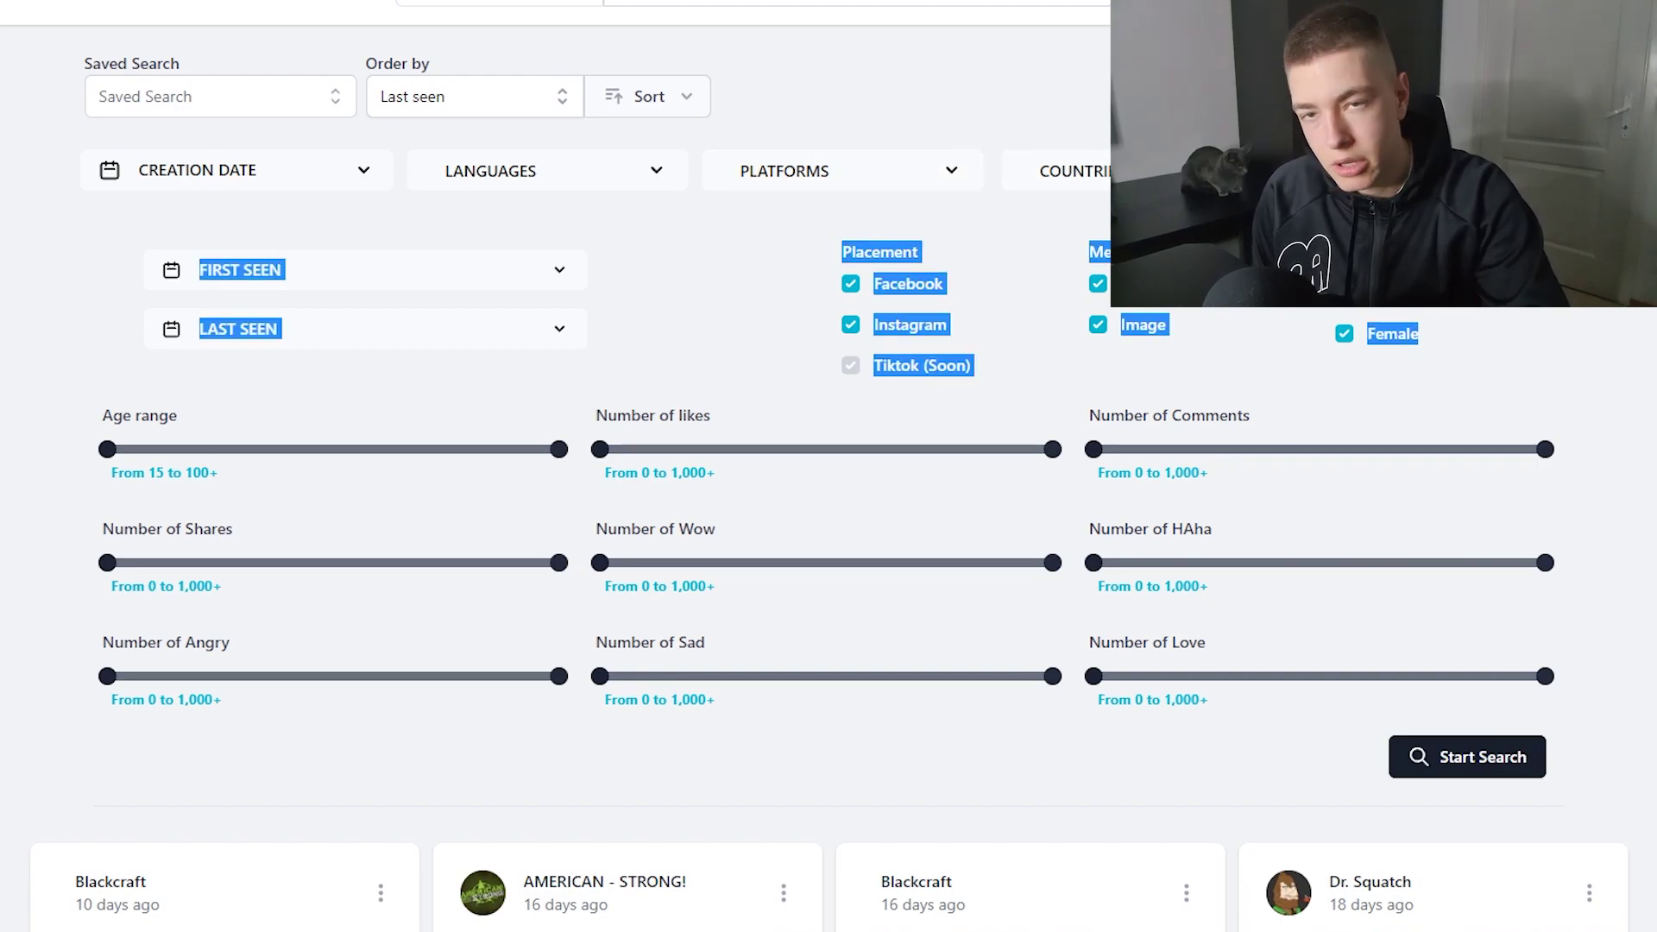
pyautogui.click(1076, 292)
pyautogui.tripleClick(821, 365)
pyautogui.click(798, 366)
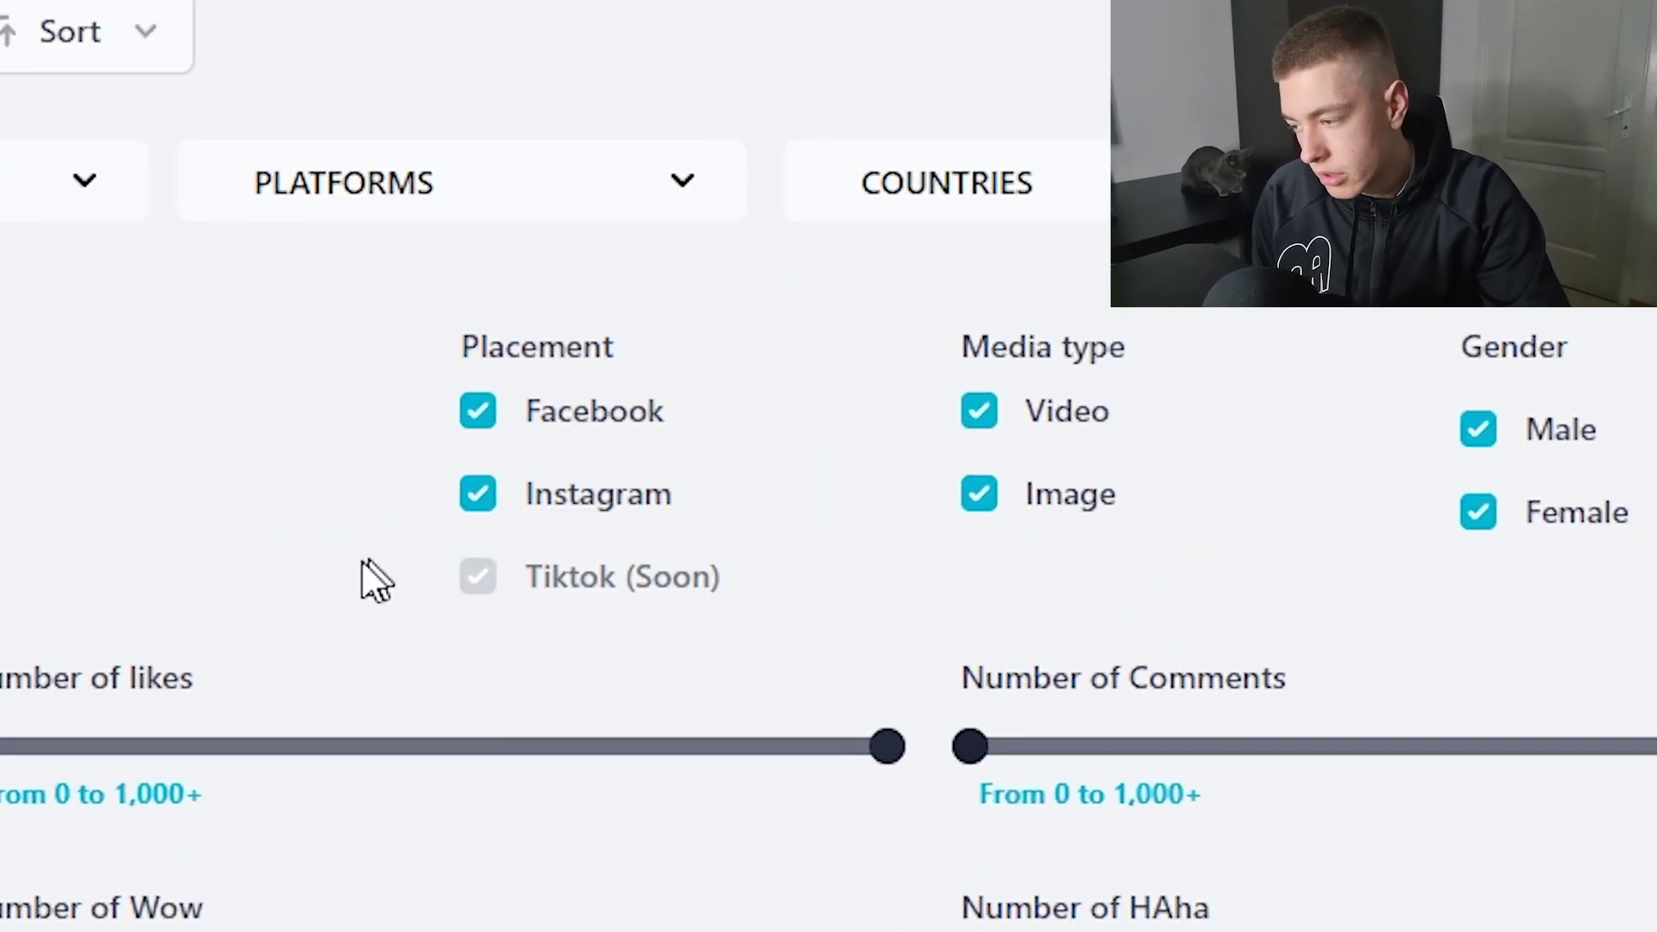
pyautogui.moveTo(459, 343); pyautogui.dragTo(686, 536)
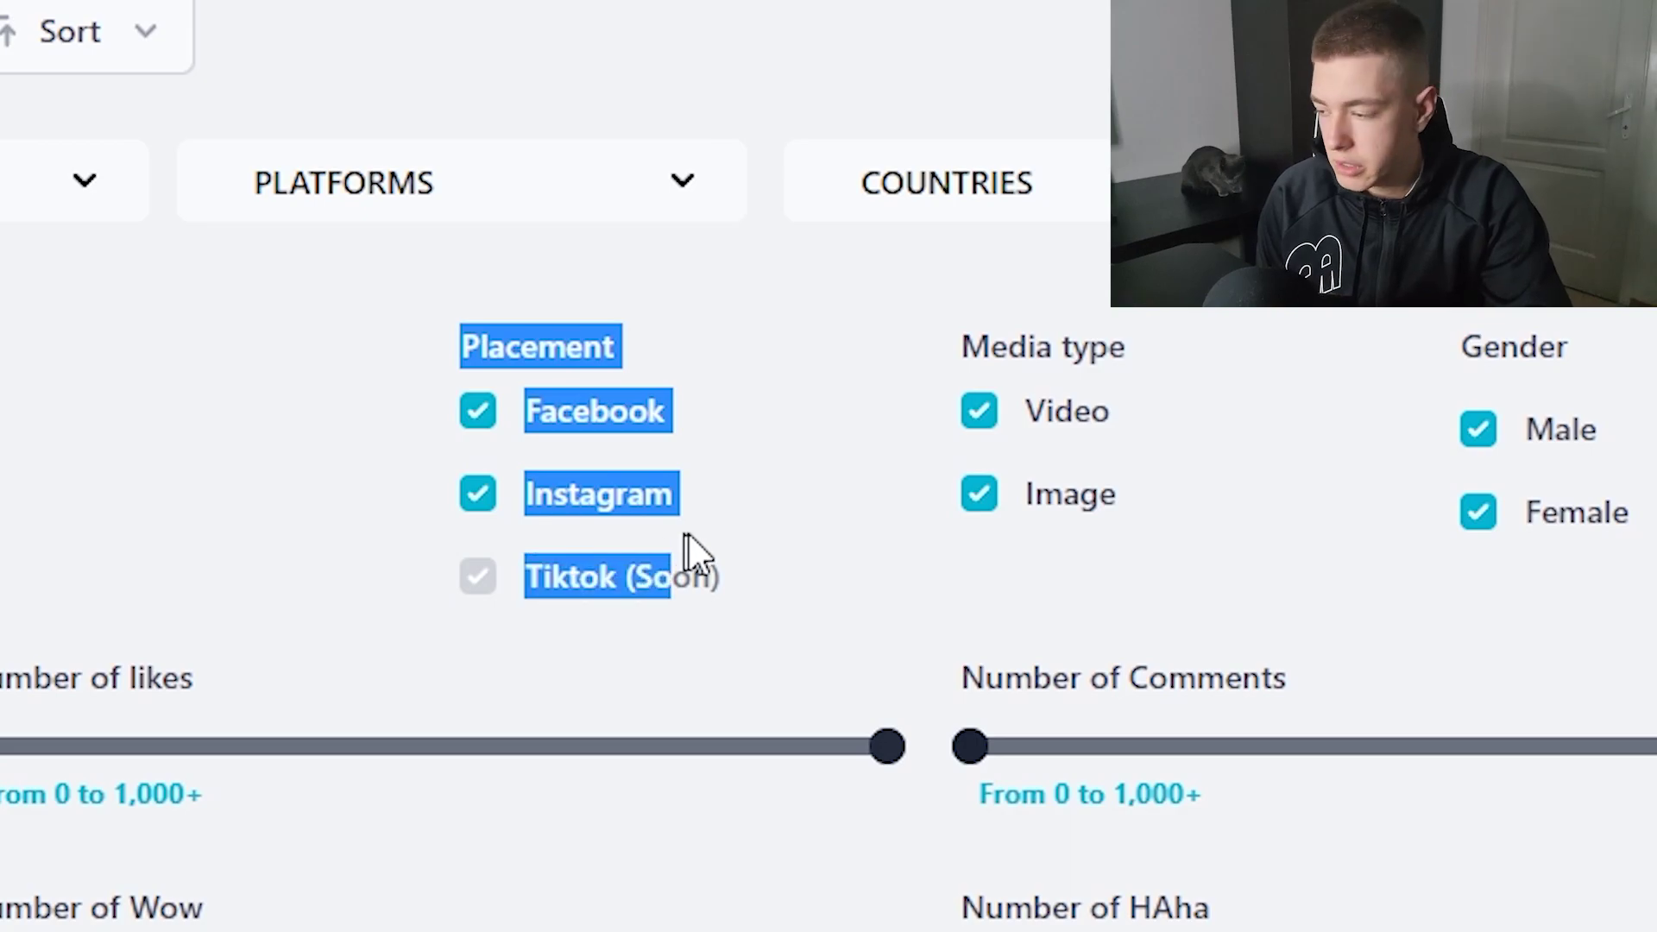
pyautogui.click(797, 574)
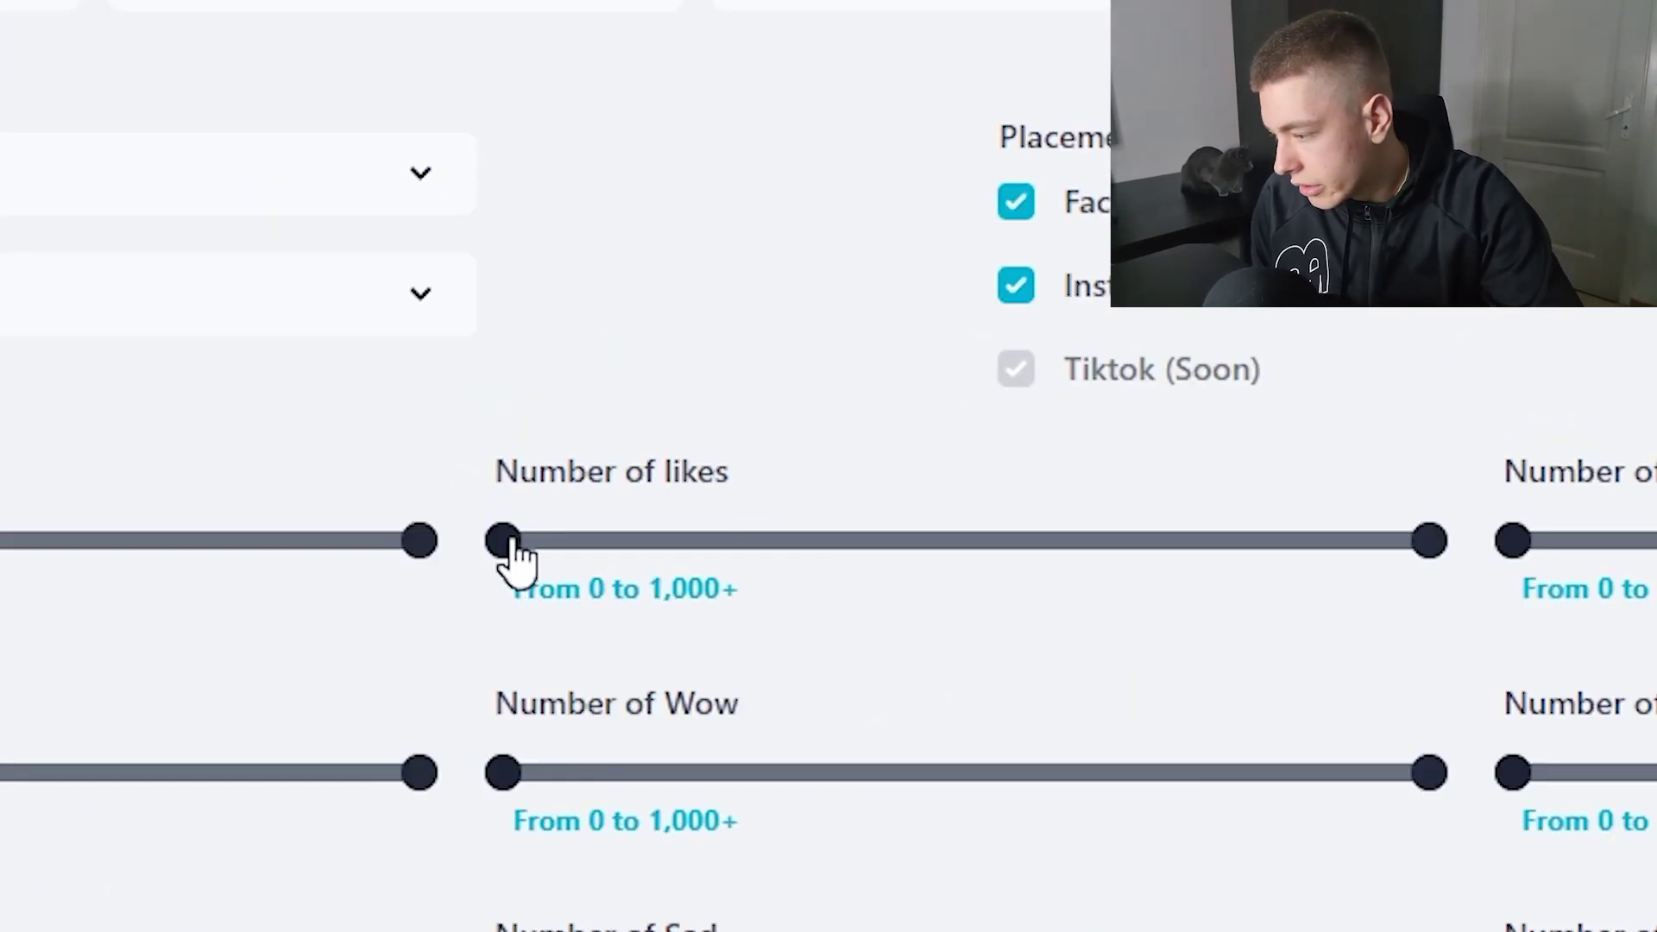
# - Filter ads to at least 600 likes, English language and the Shopify platform, with no country
pyautogui.moveTo(506, 541); pyautogui.dragTo(1076, 541)
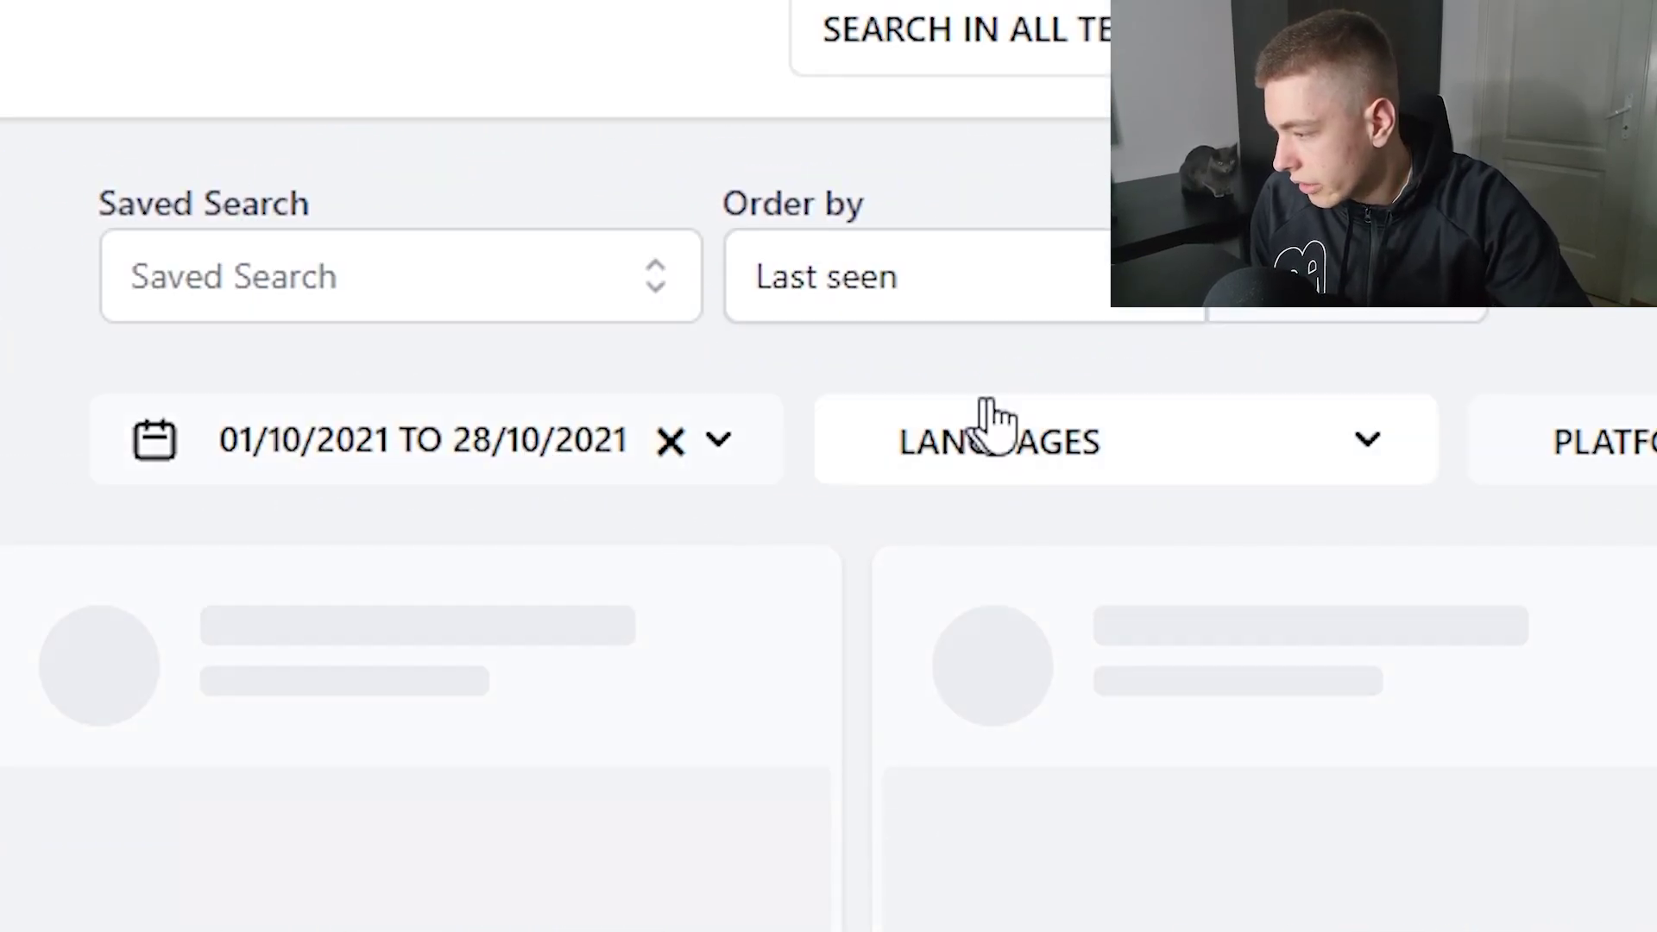
pyautogui.click(997, 423)
pyautogui.scroll(-10, 1157, 703)
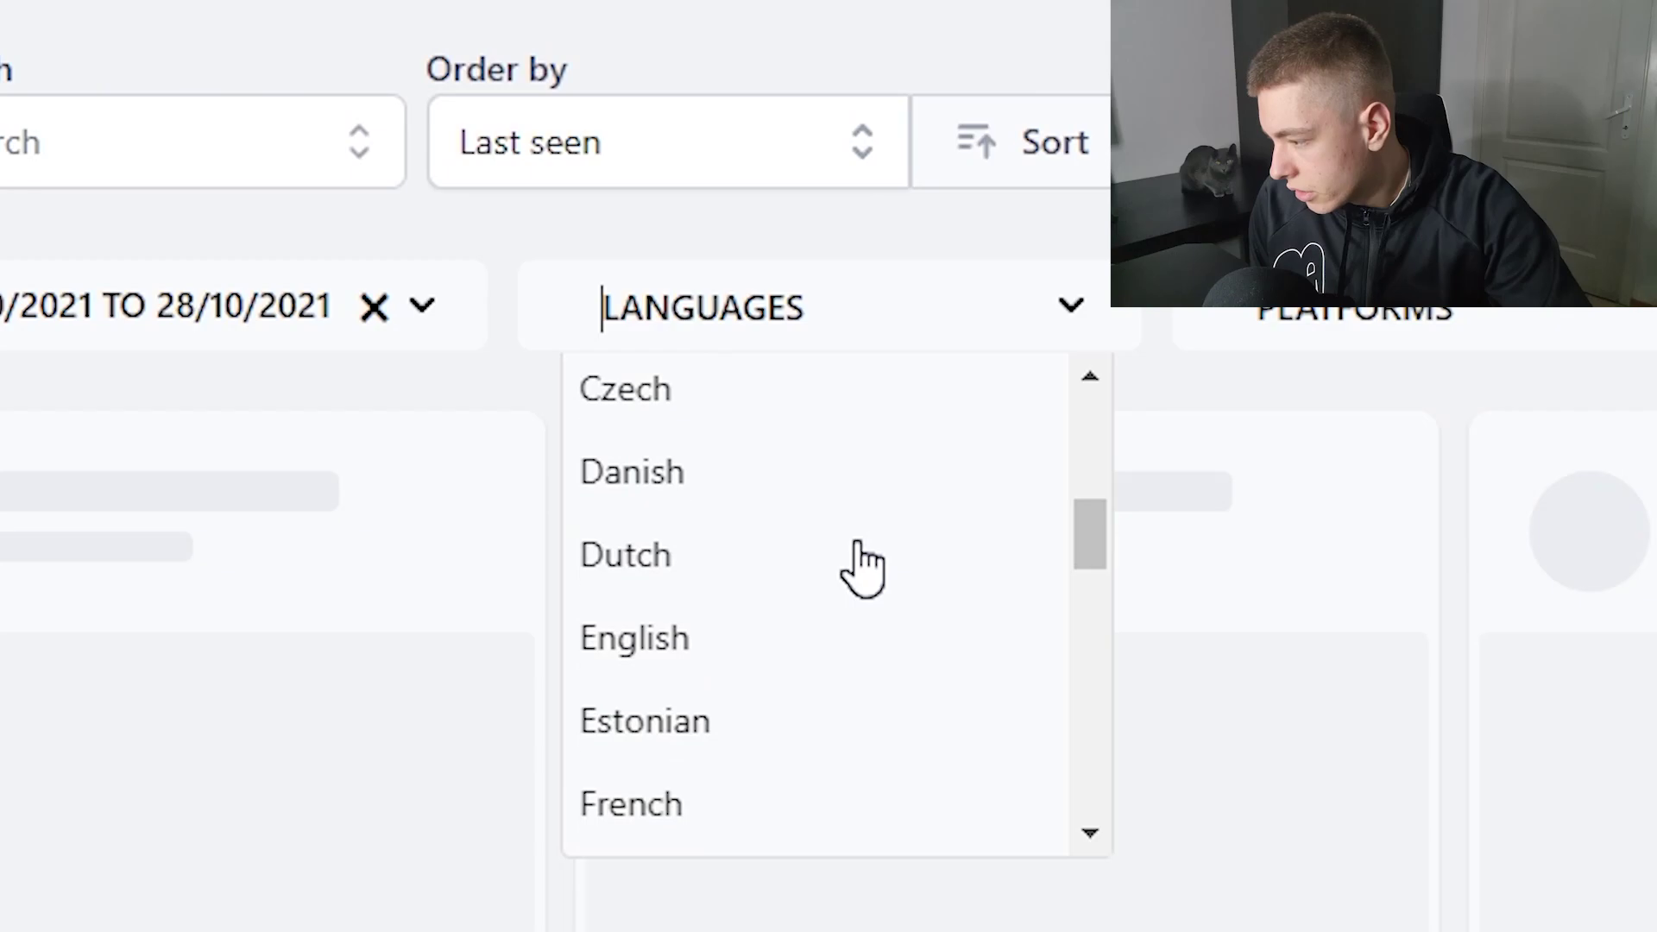
pyautogui.scroll(3, 859, 569)
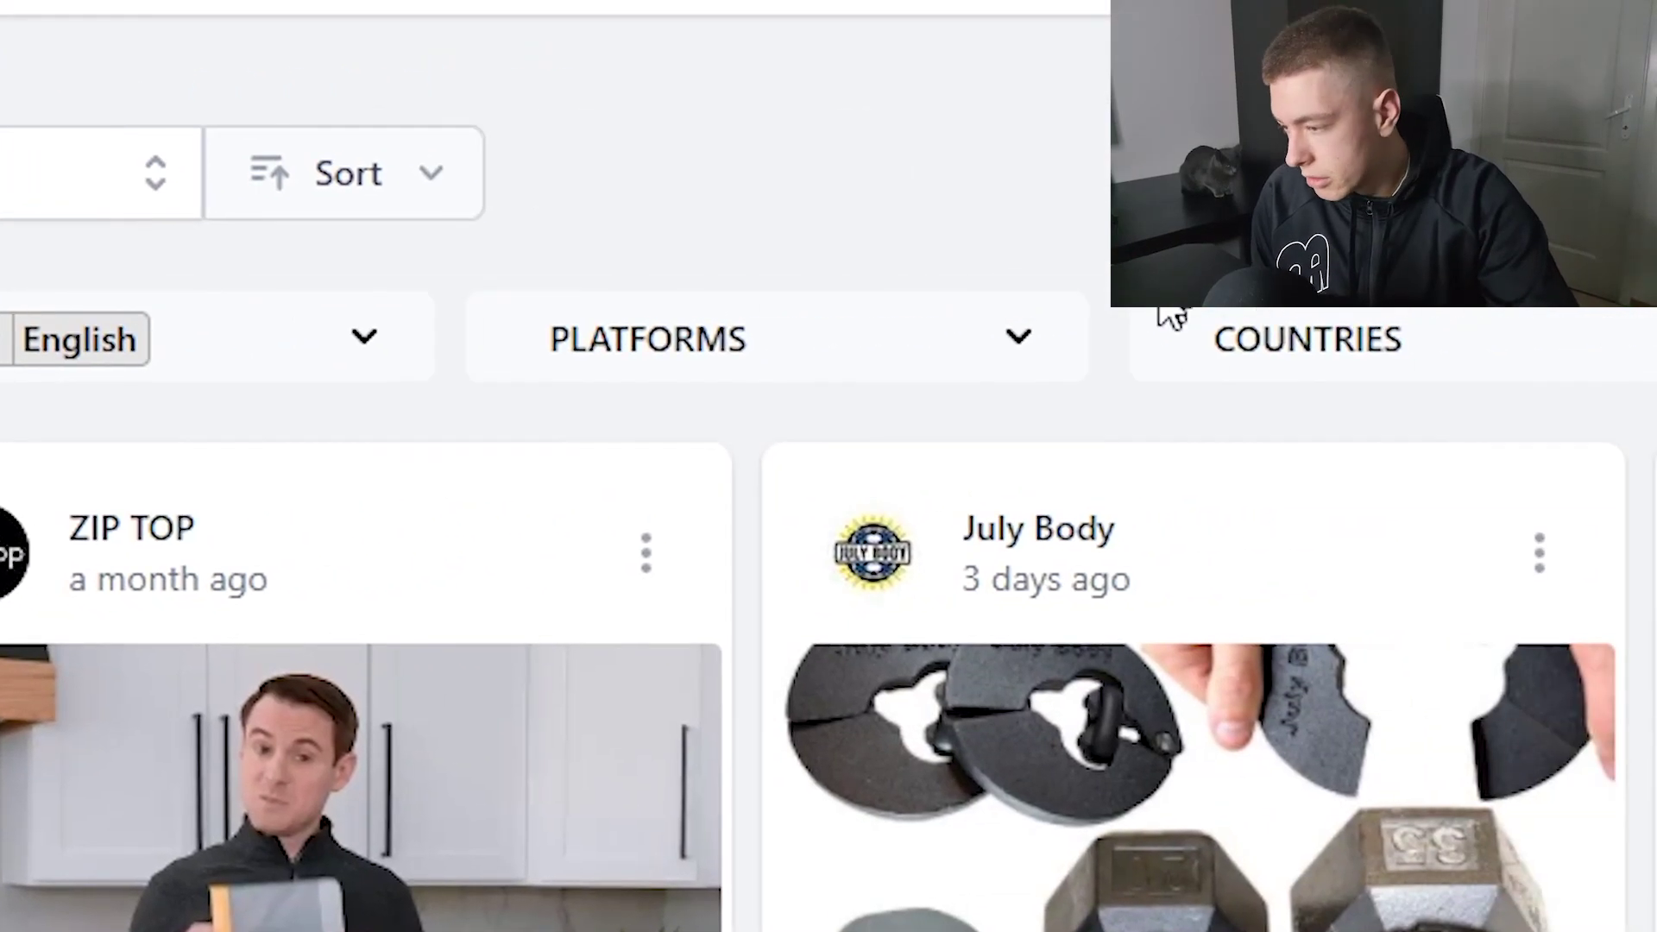
pyautogui.click(962, 341)
pyautogui.click(828, 444)
pyautogui.click(1432, 321)
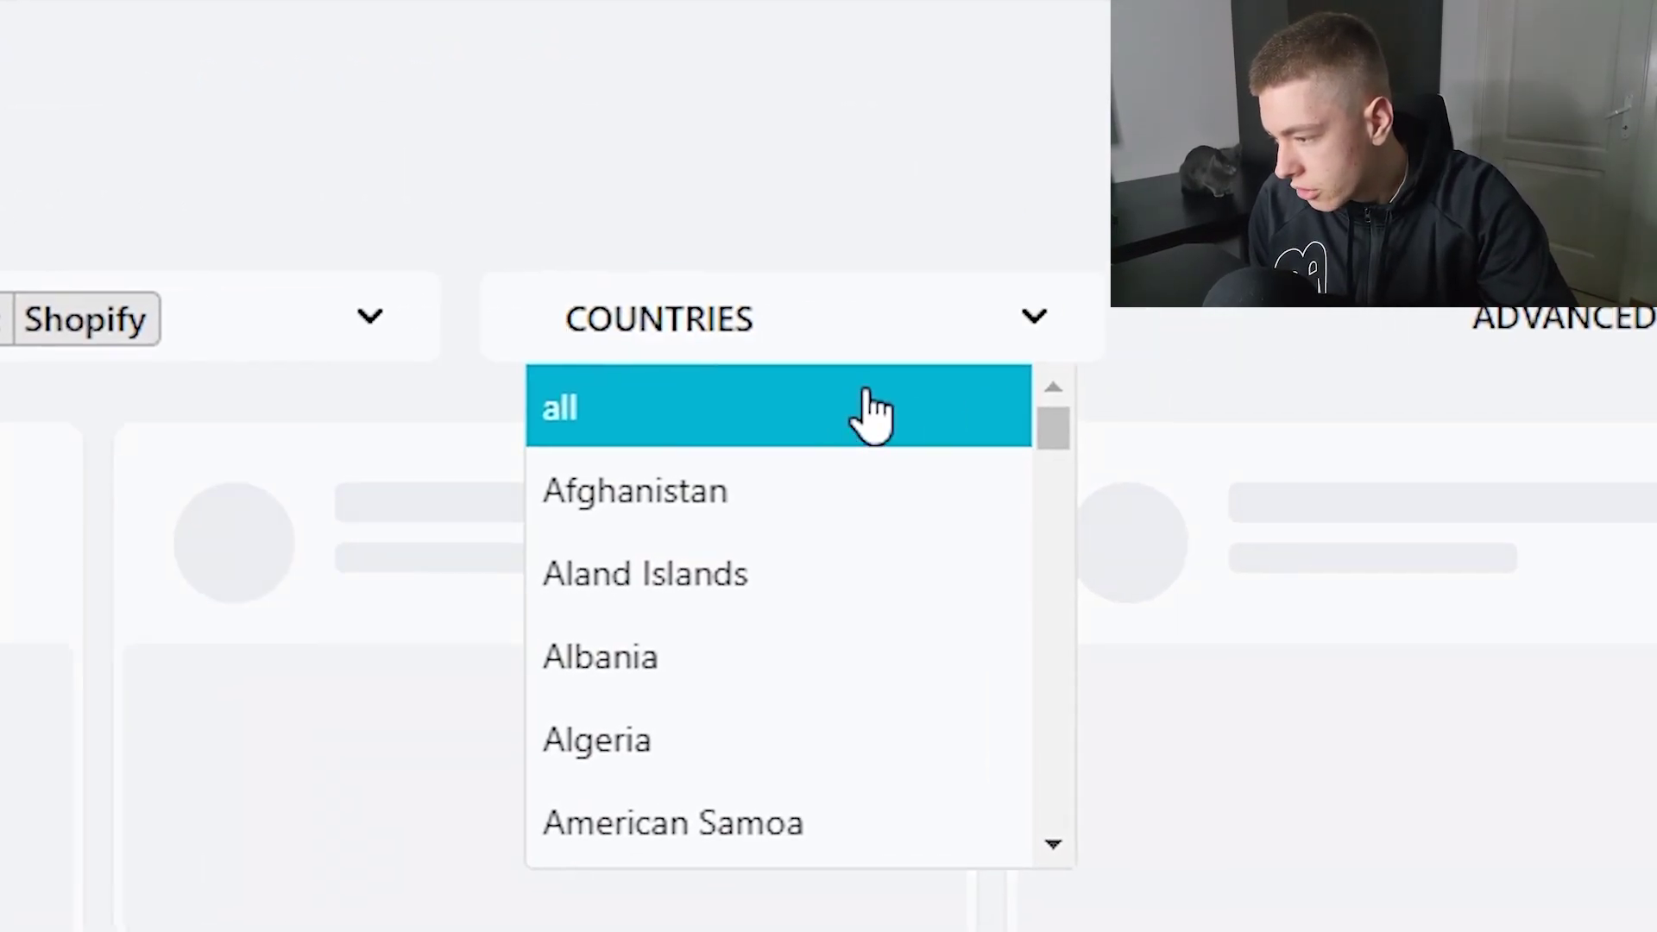
pyautogui.scroll(-1, 751, 448)
pyautogui.click(166, 427)
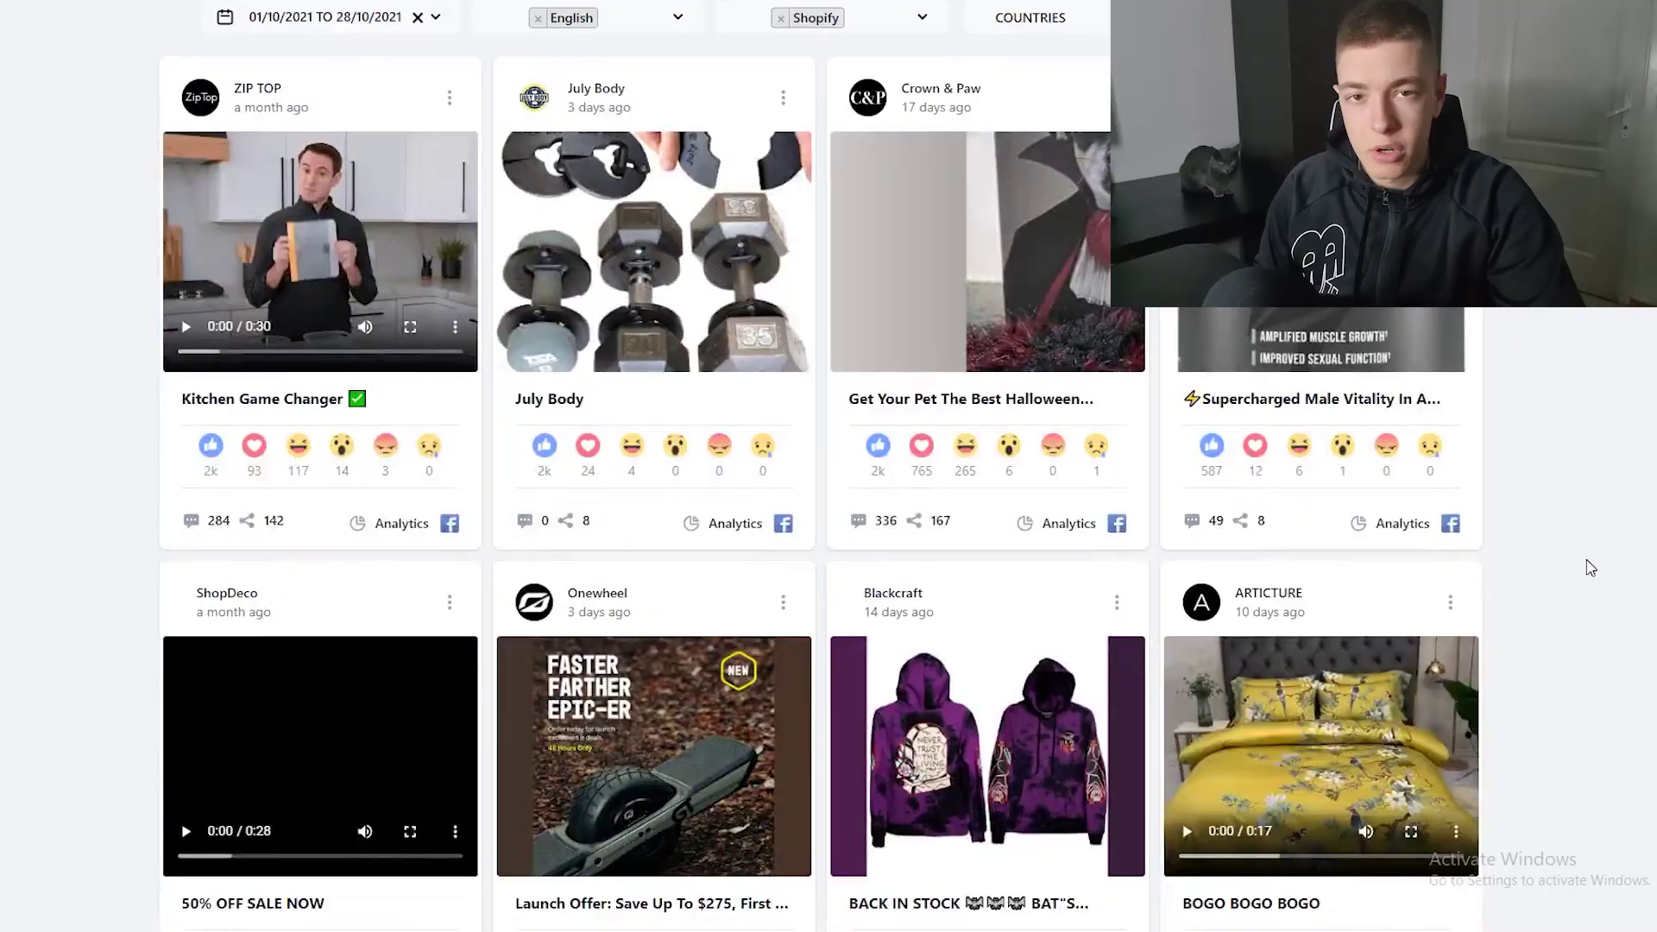
# - Scroll the ad results and watch the Christmas tree ad video full screen
pyautogui.scroll(-5, 1590, 565)
pyautogui.scroll(-5, 1590, 567)
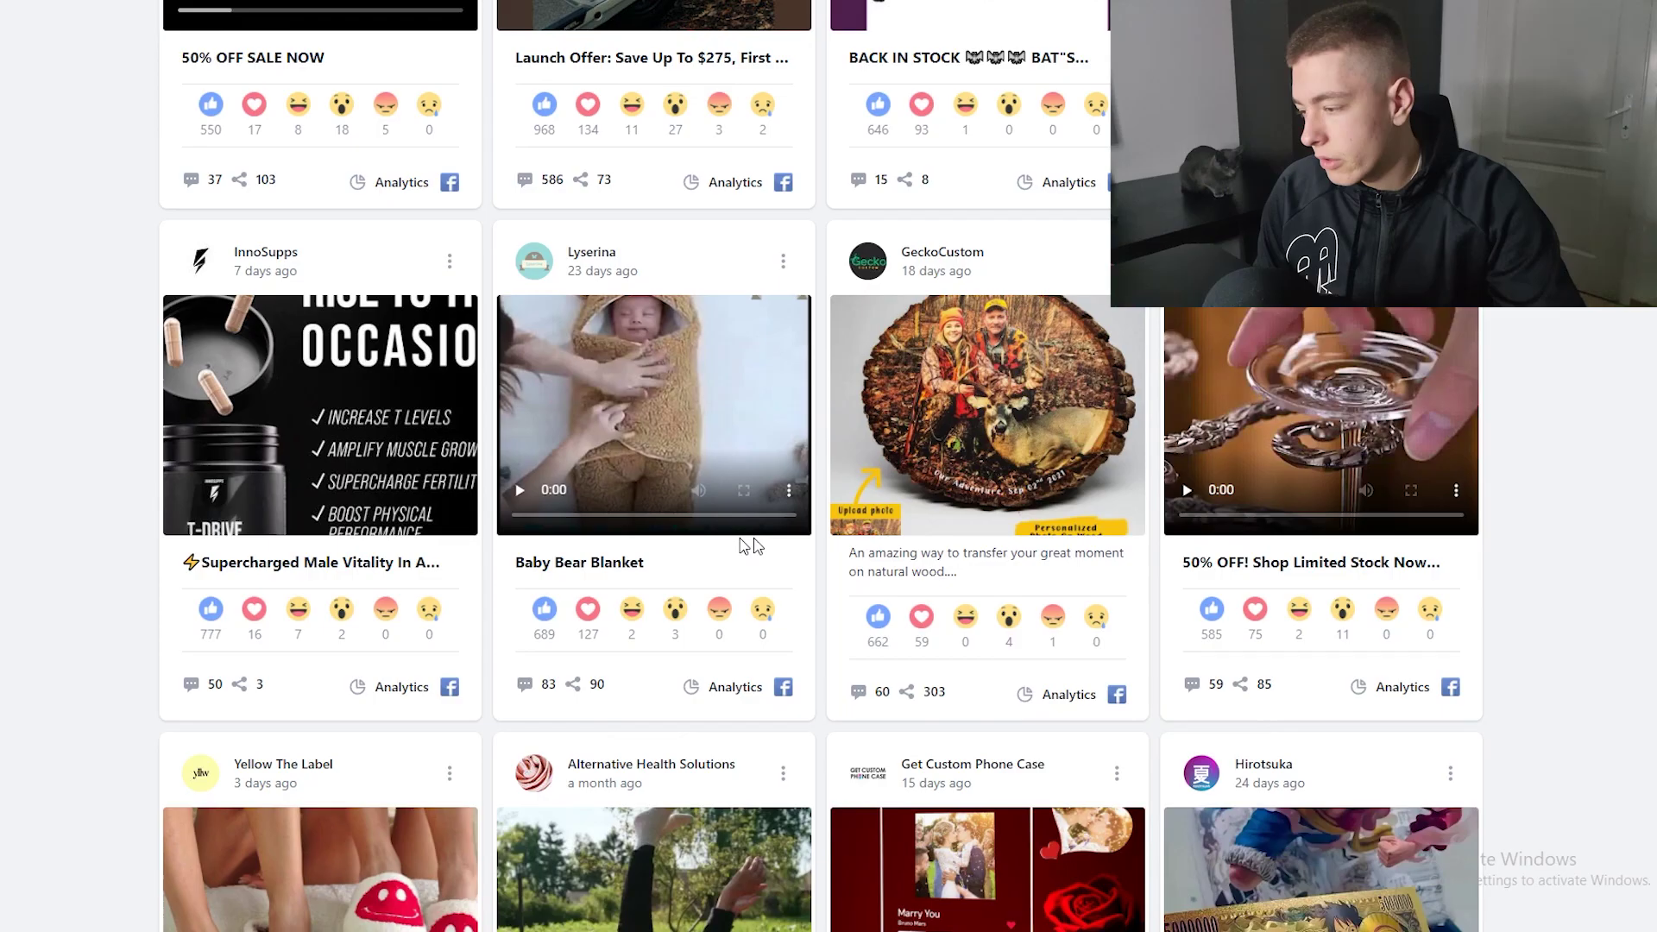
pyautogui.scroll(-4, 538, 450)
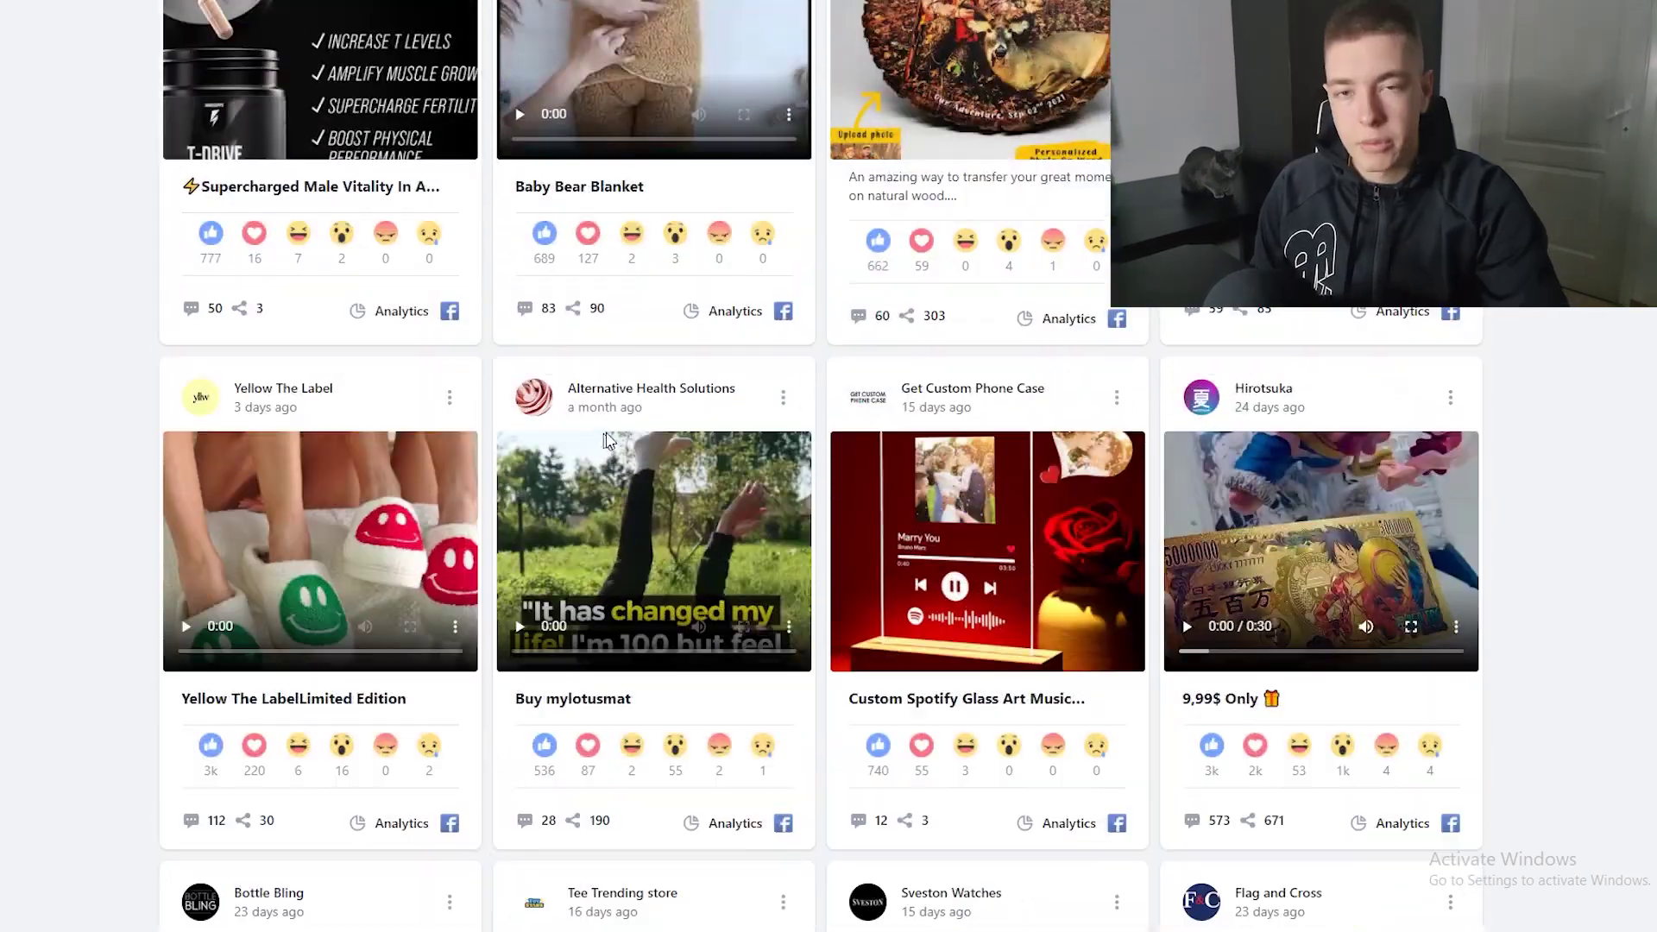
pyautogui.scroll(-10, 609, 436)
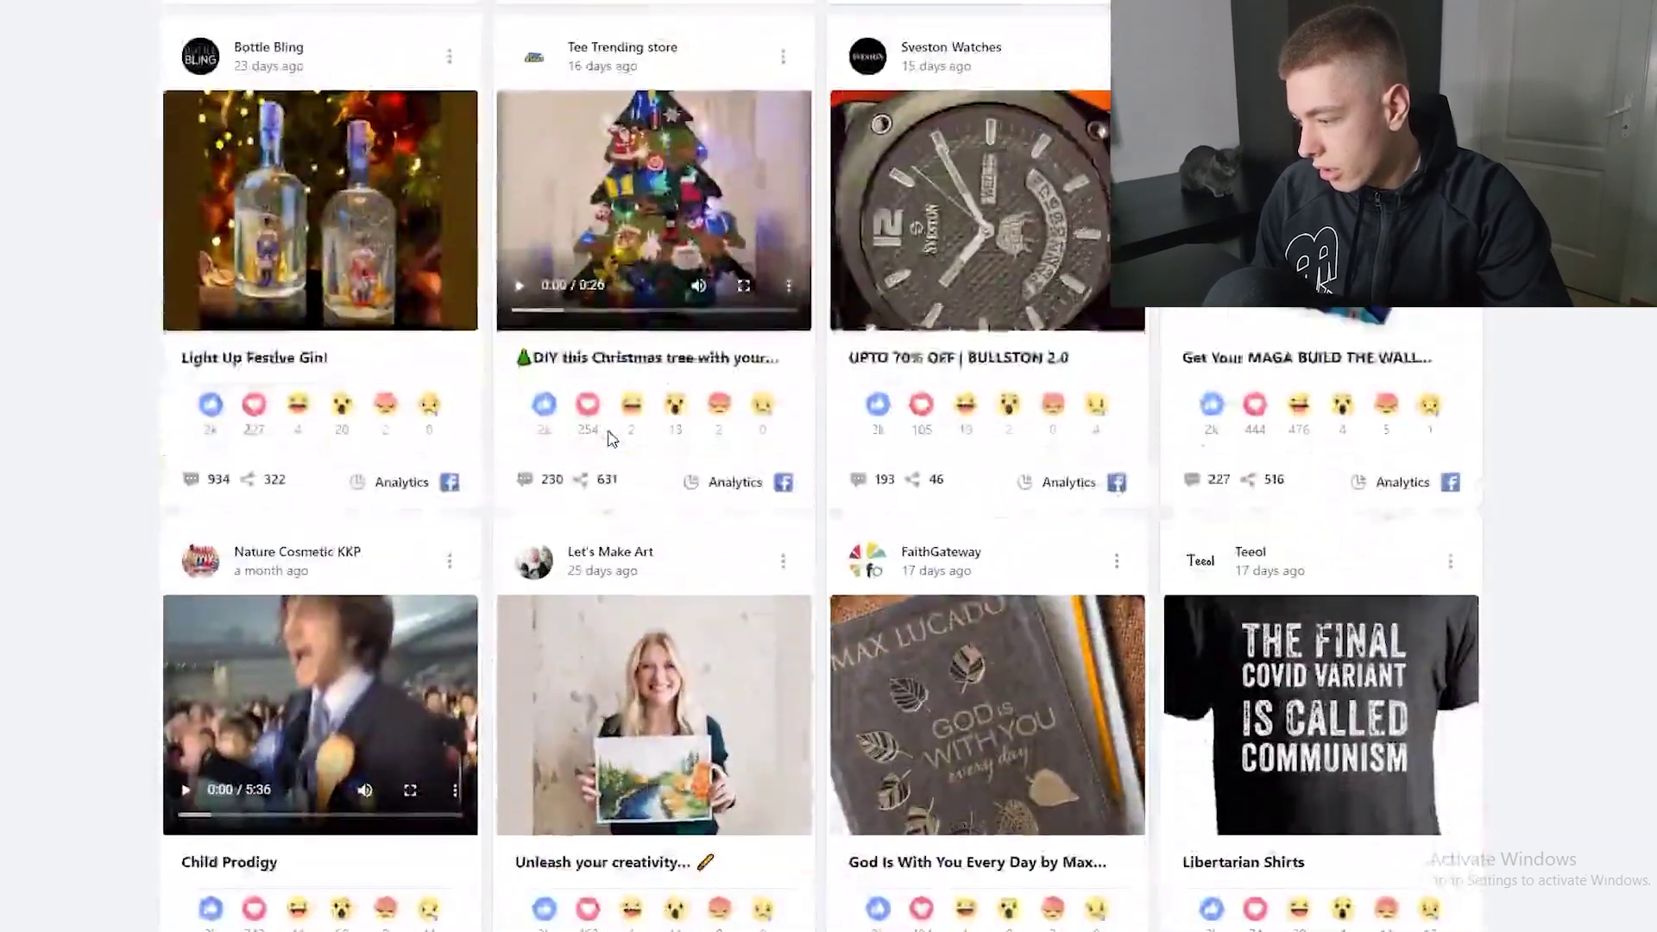
pyautogui.click(750, 284)
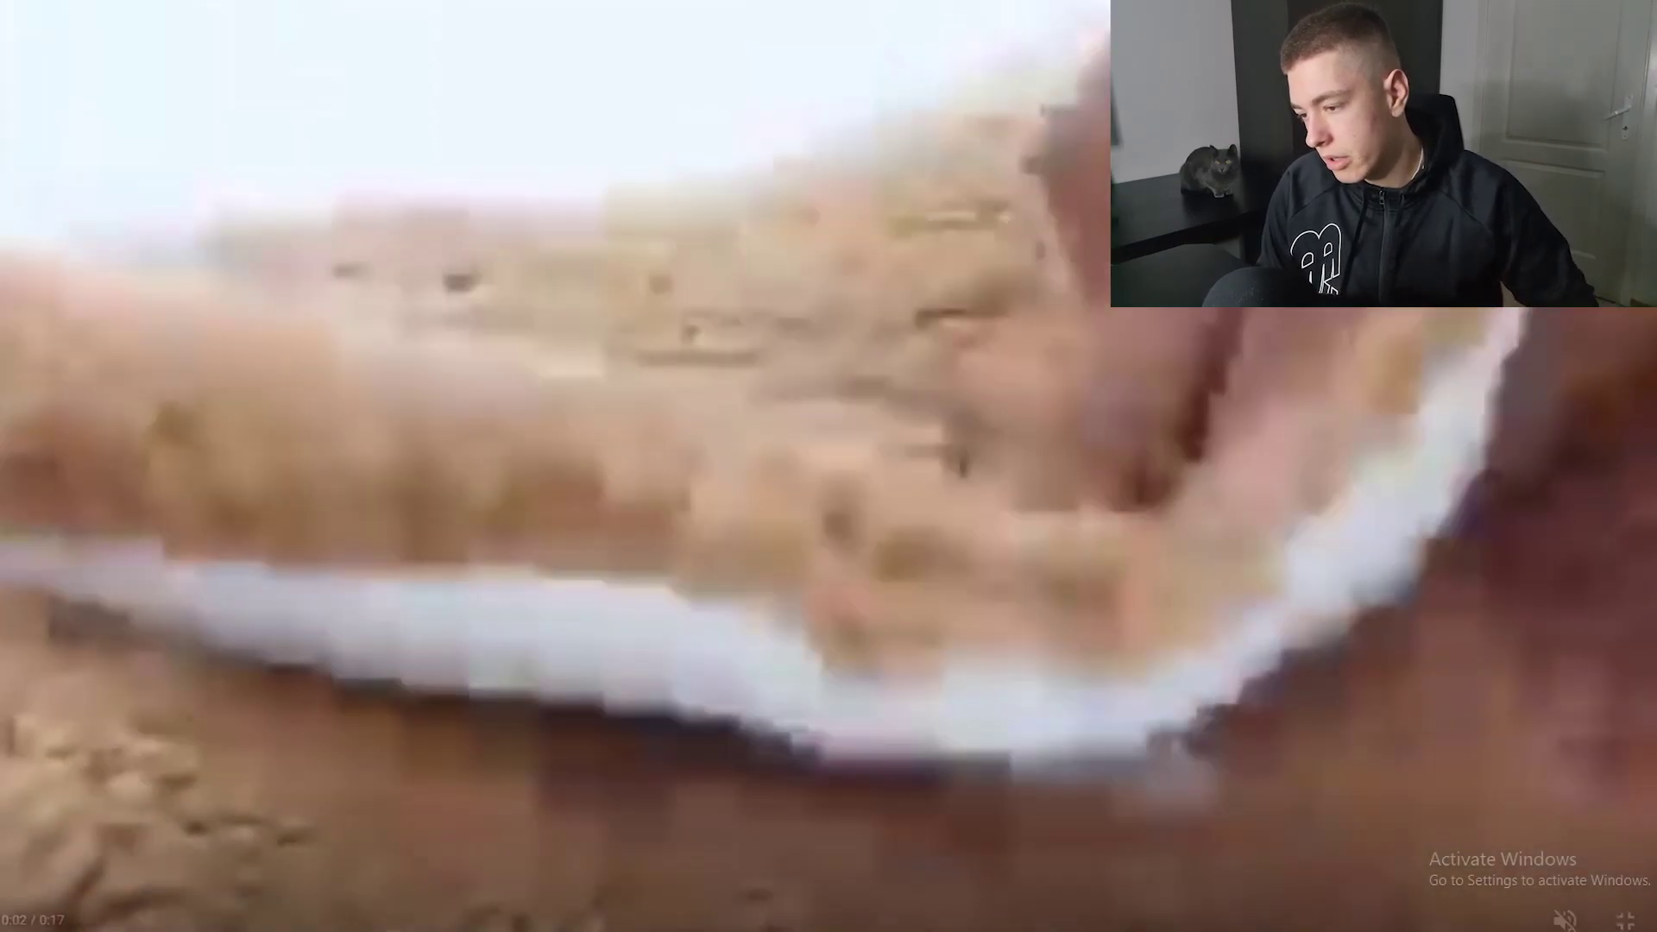
pyautogui.press('Escape')
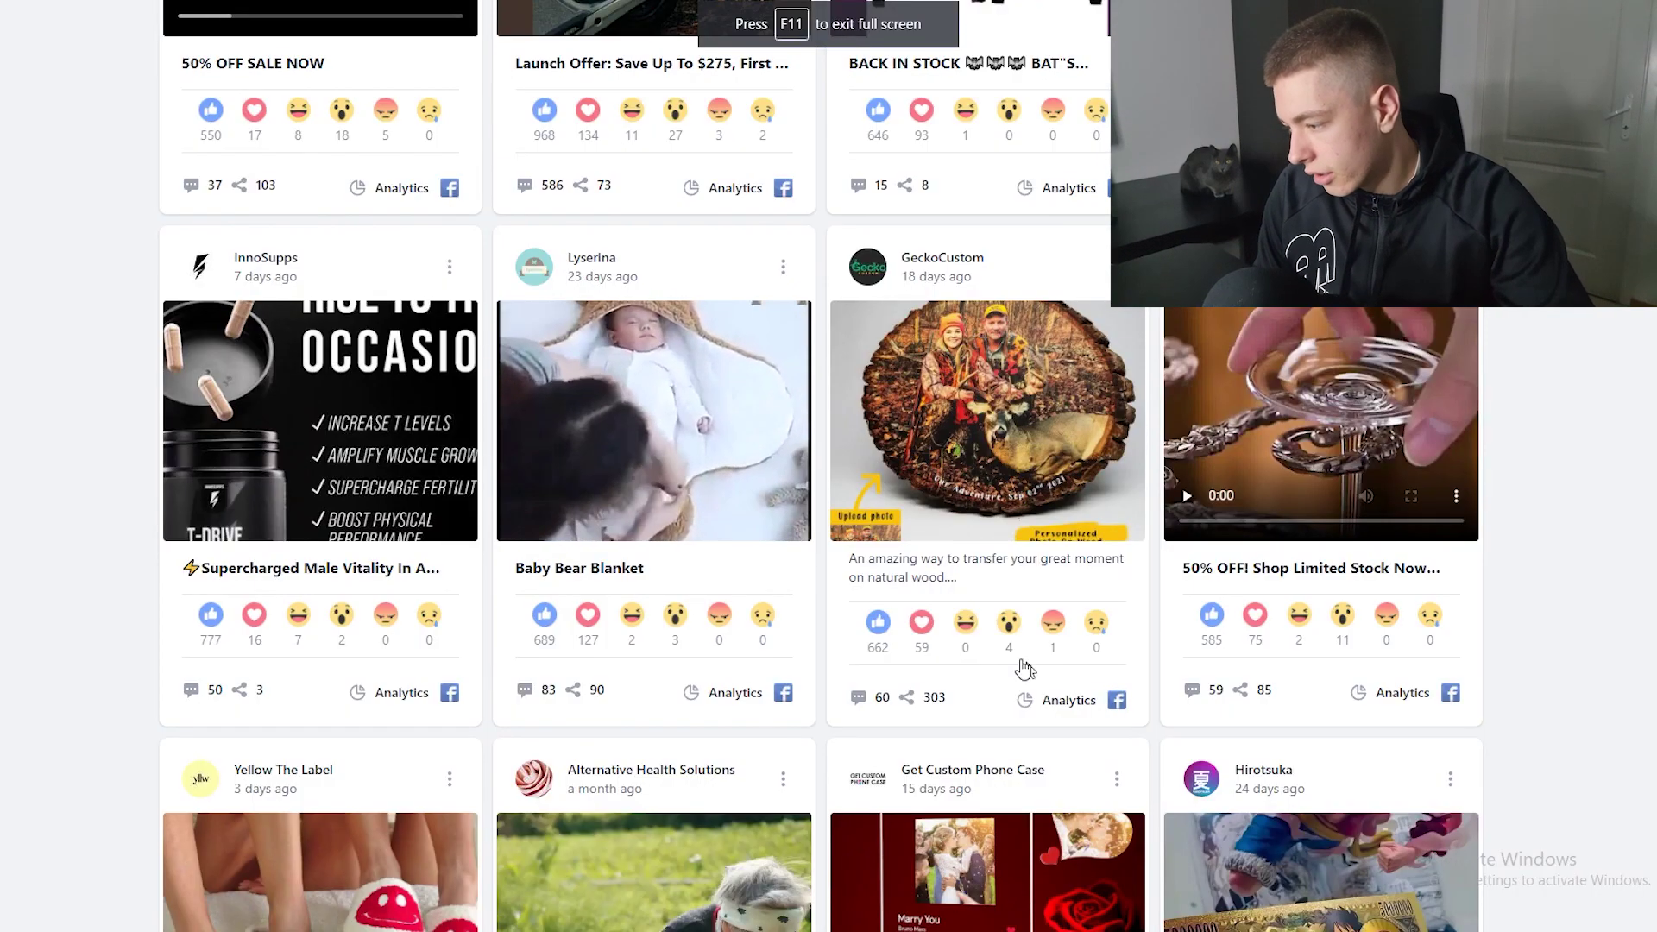
# - Skip the 70% OFF ad video to its end and scroll further down the results
pyautogui.scroll(1, 1291, 473)
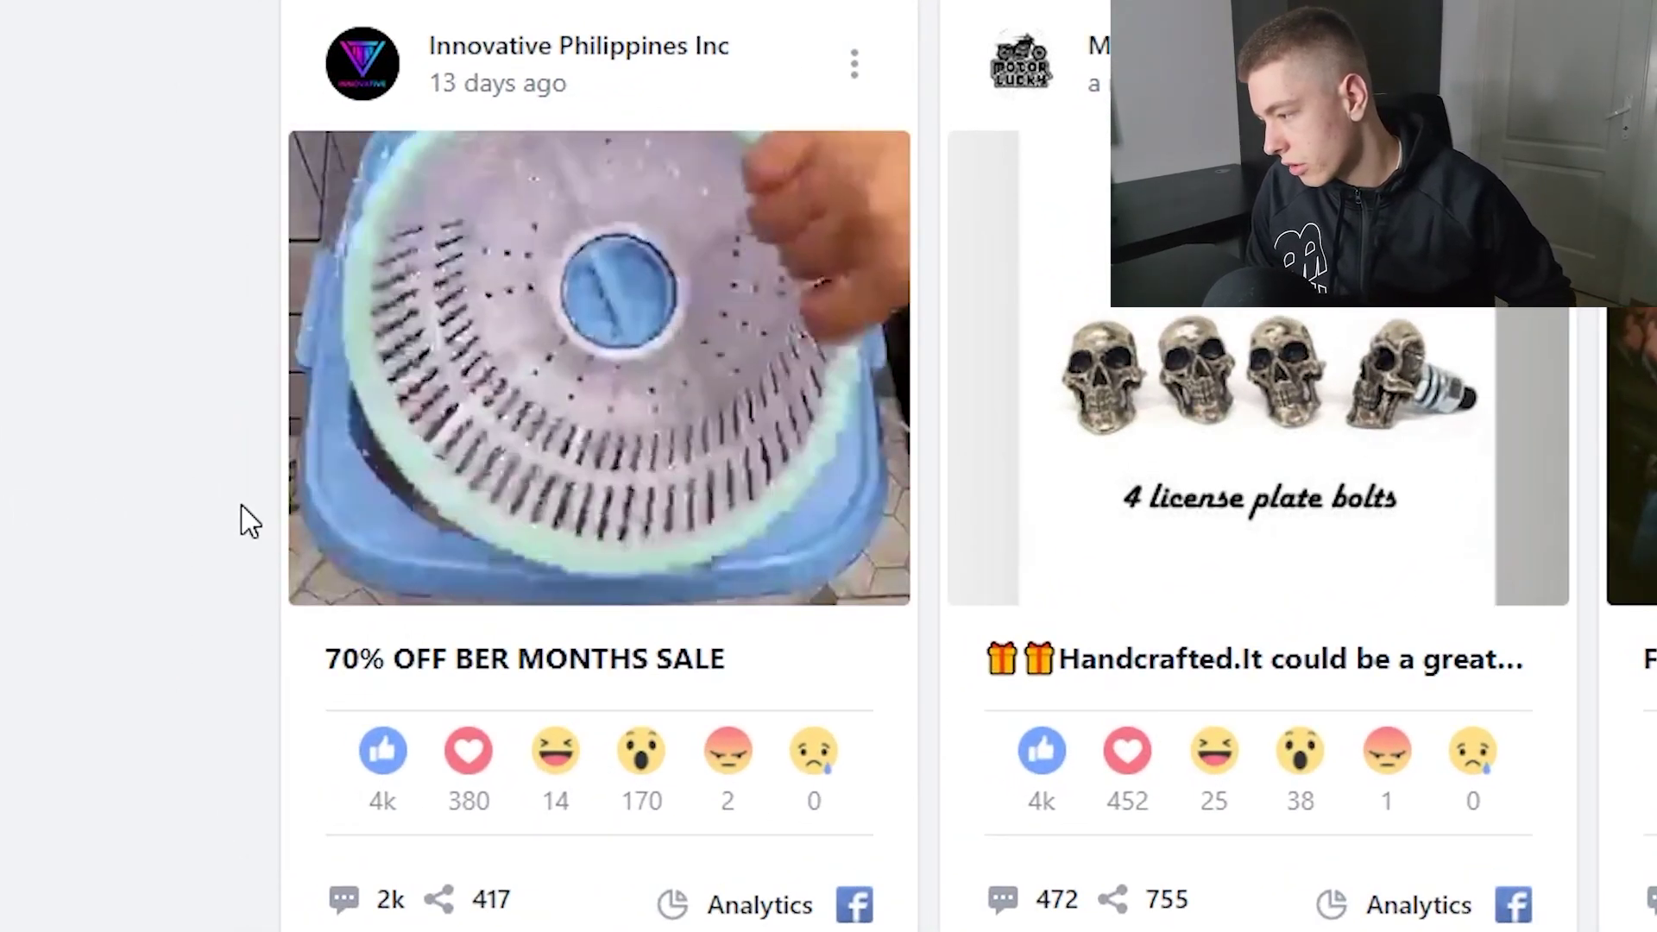
pyautogui.click(868, 567)
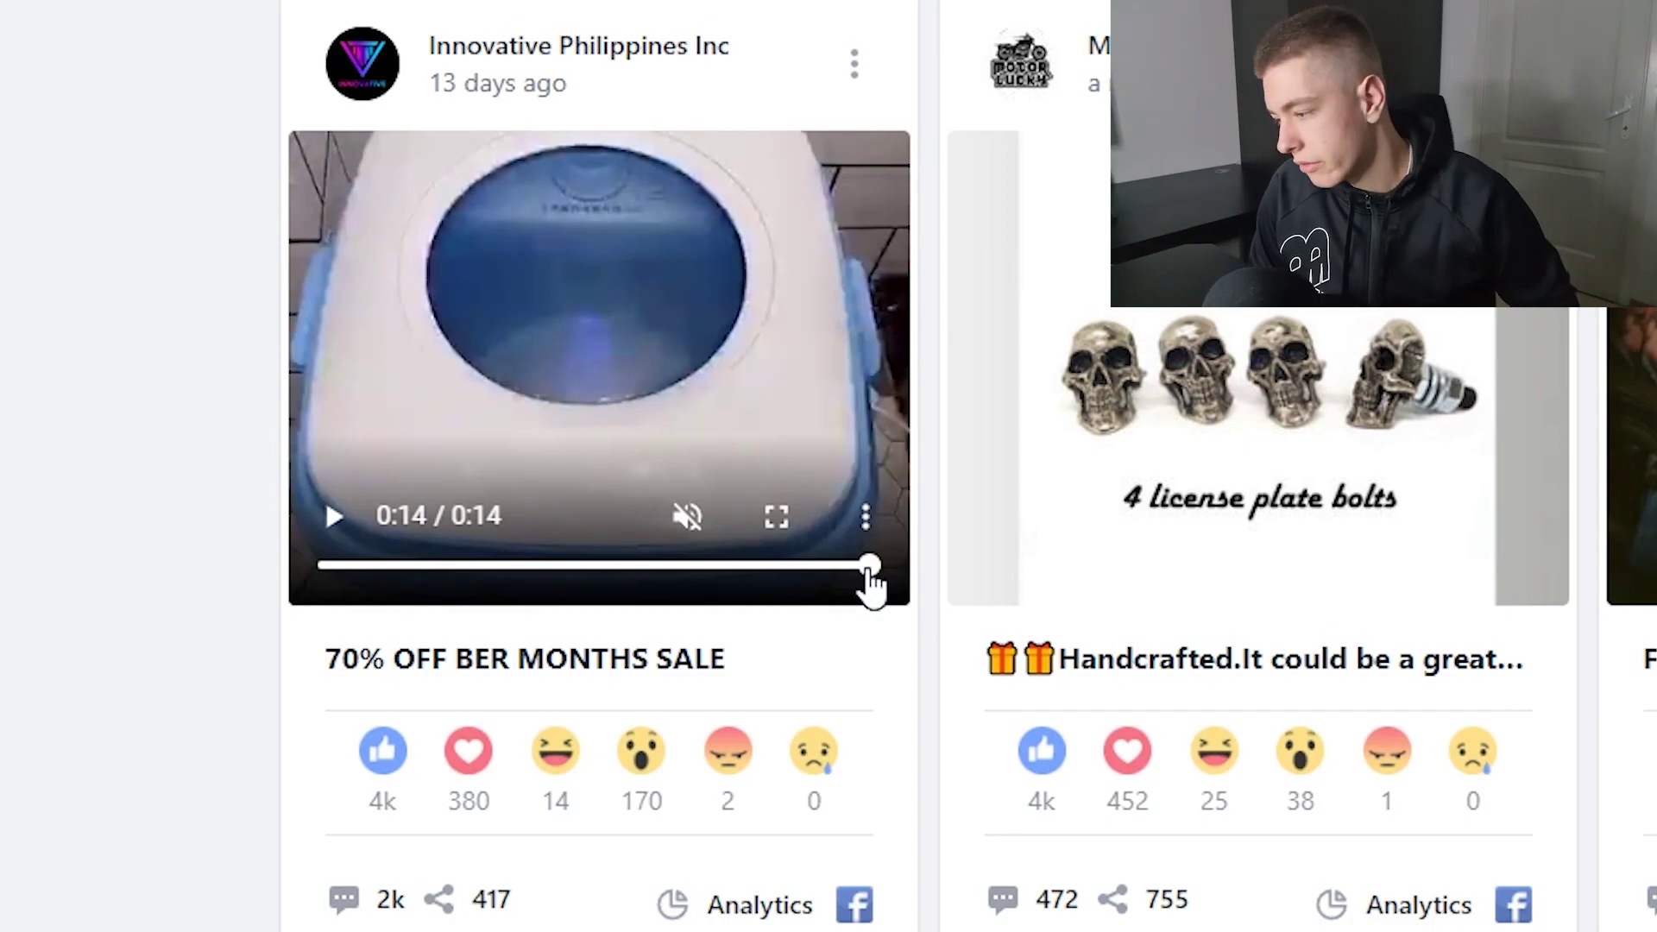
pyautogui.scroll(-10, 1551, 372)
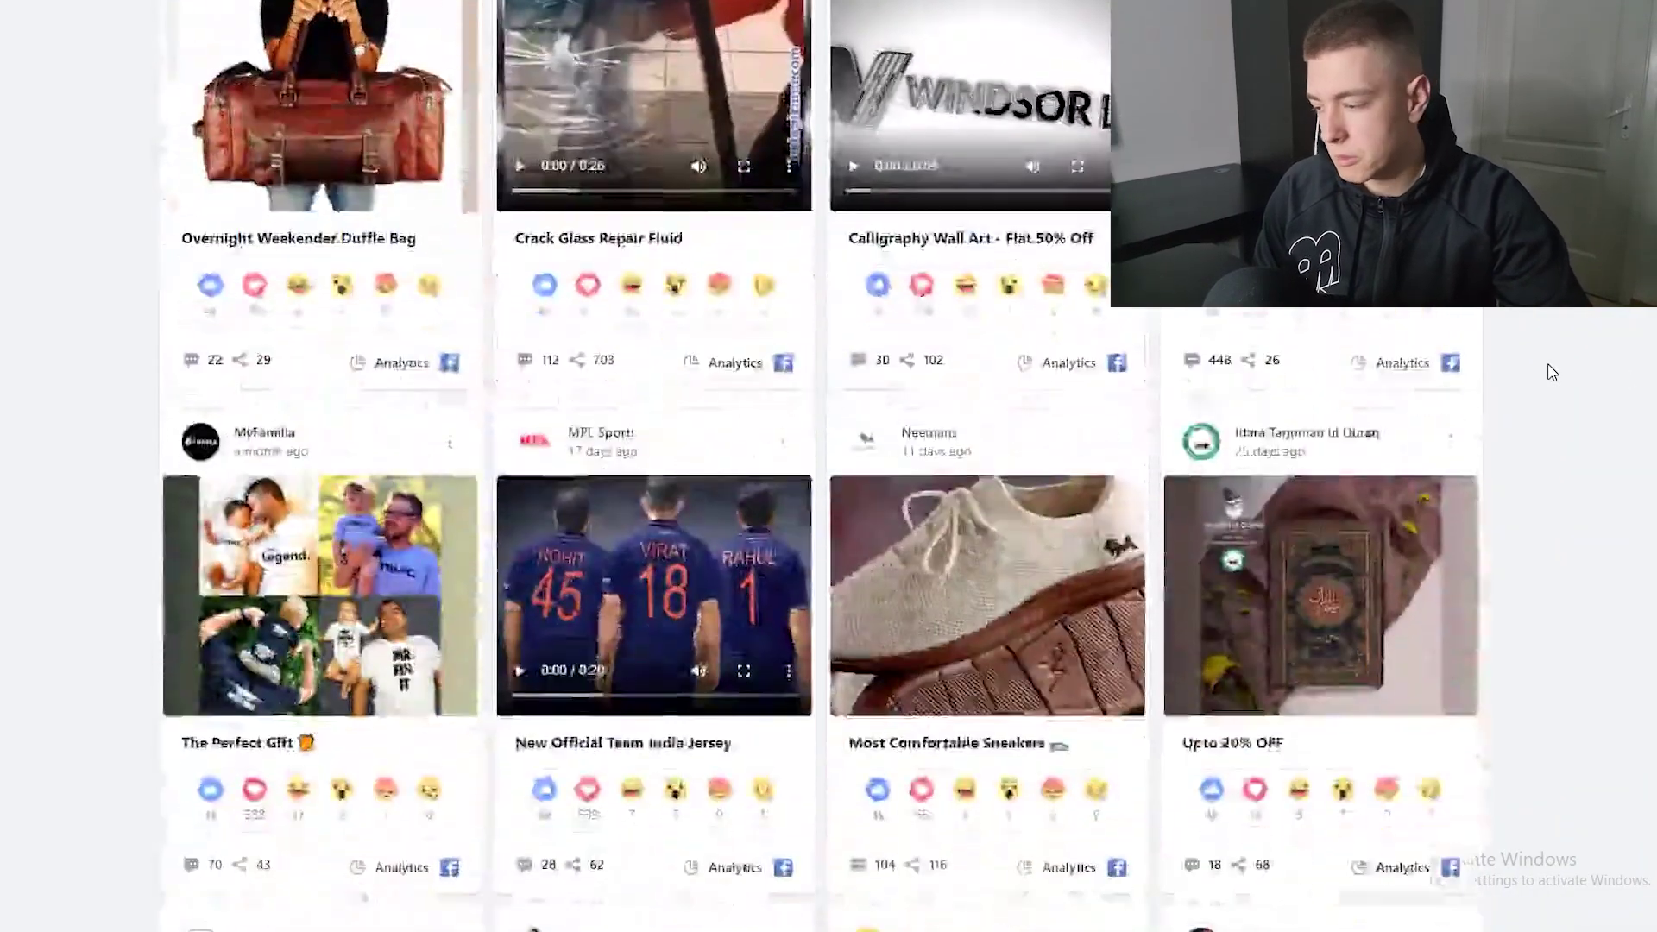
pyautogui.scroll(-8, 1551, 372)
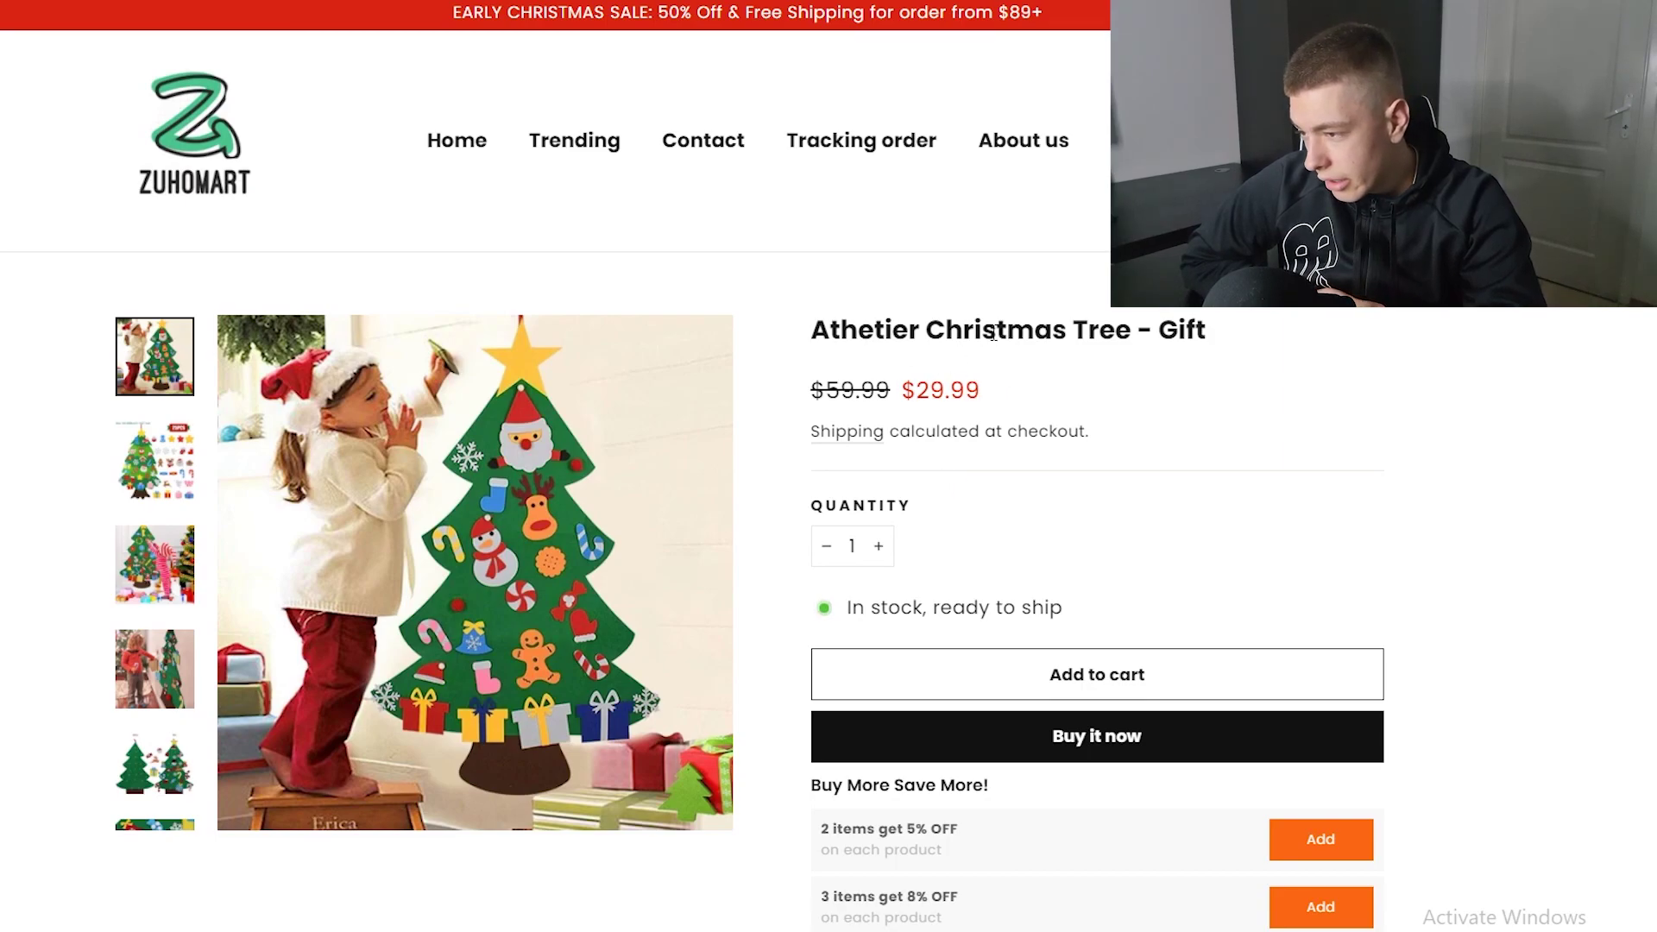
# - Read the $29.99 Athetier Christmas Tree - Gift description and view another photo of the felt tree
pyautogui.scroll(-10, 916, 216)
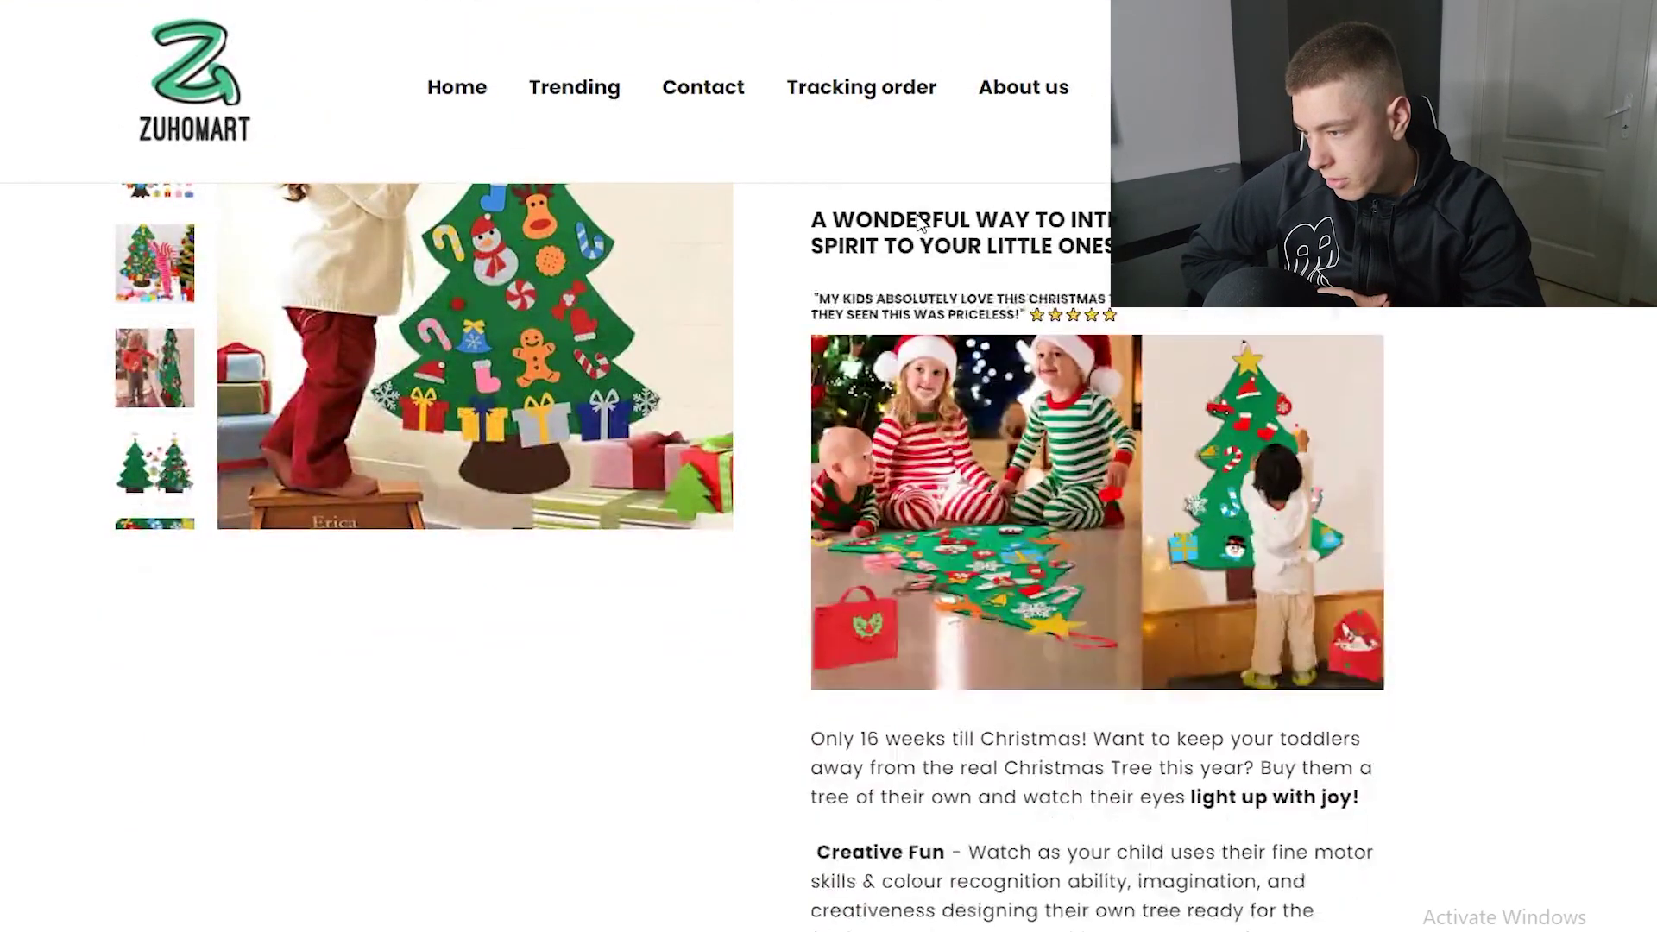
pyautogui.scroll(5, 918, 357)
pyautogui.scroll(1, 920, 362)
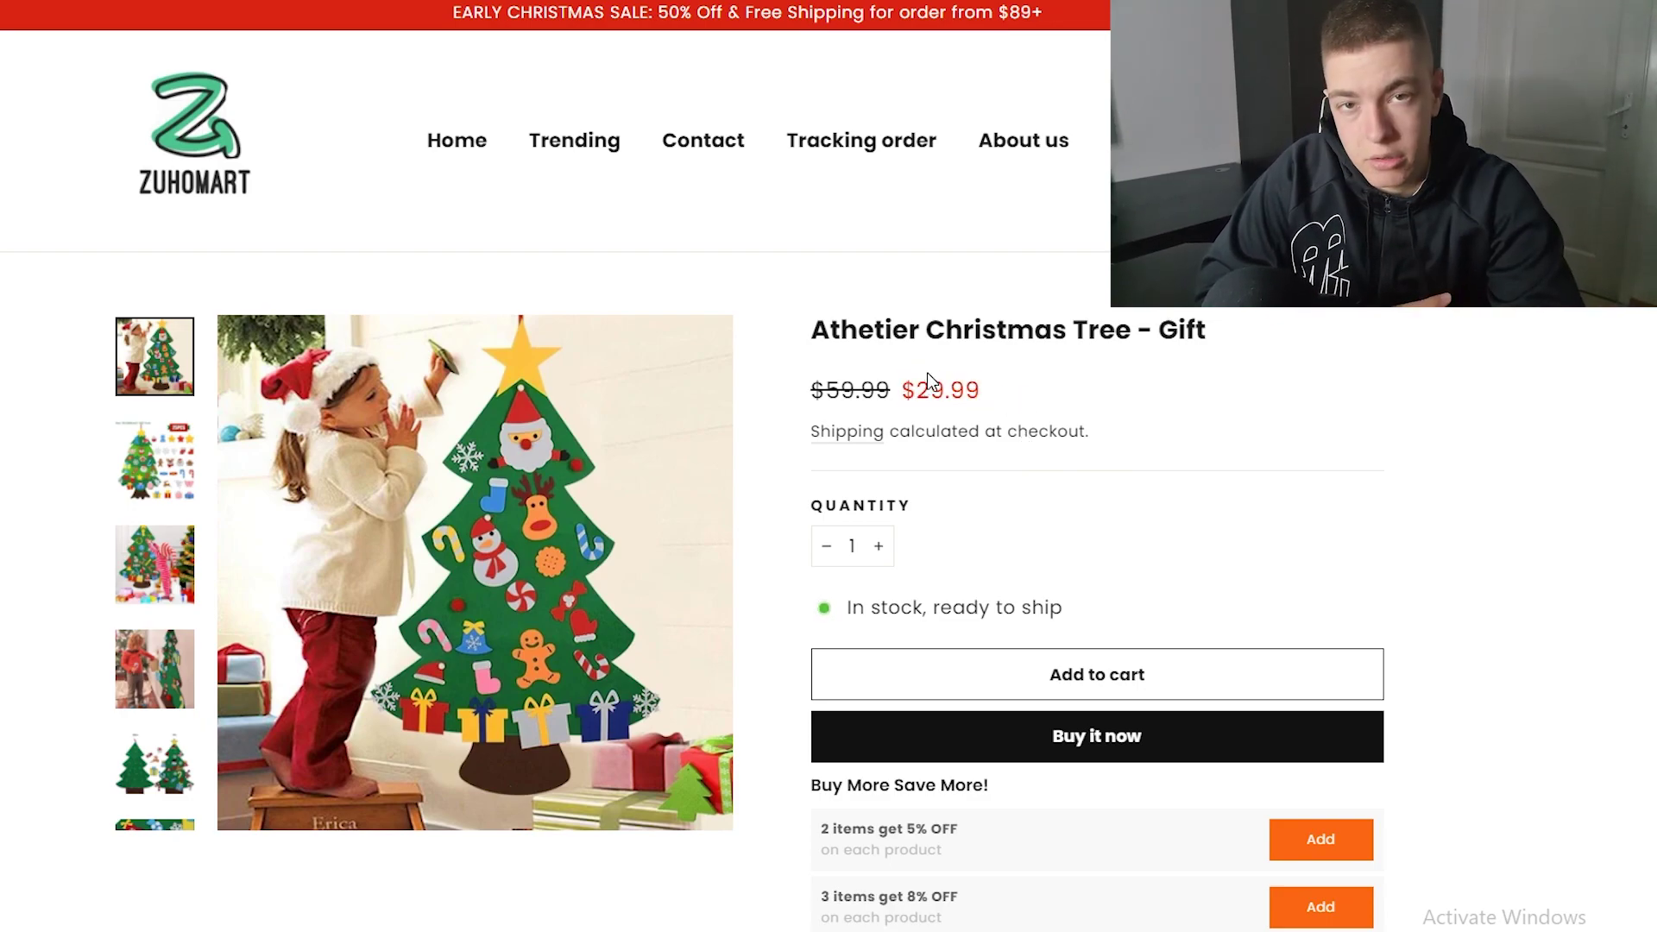
pyautogui.scroll(-12, 901, 411)
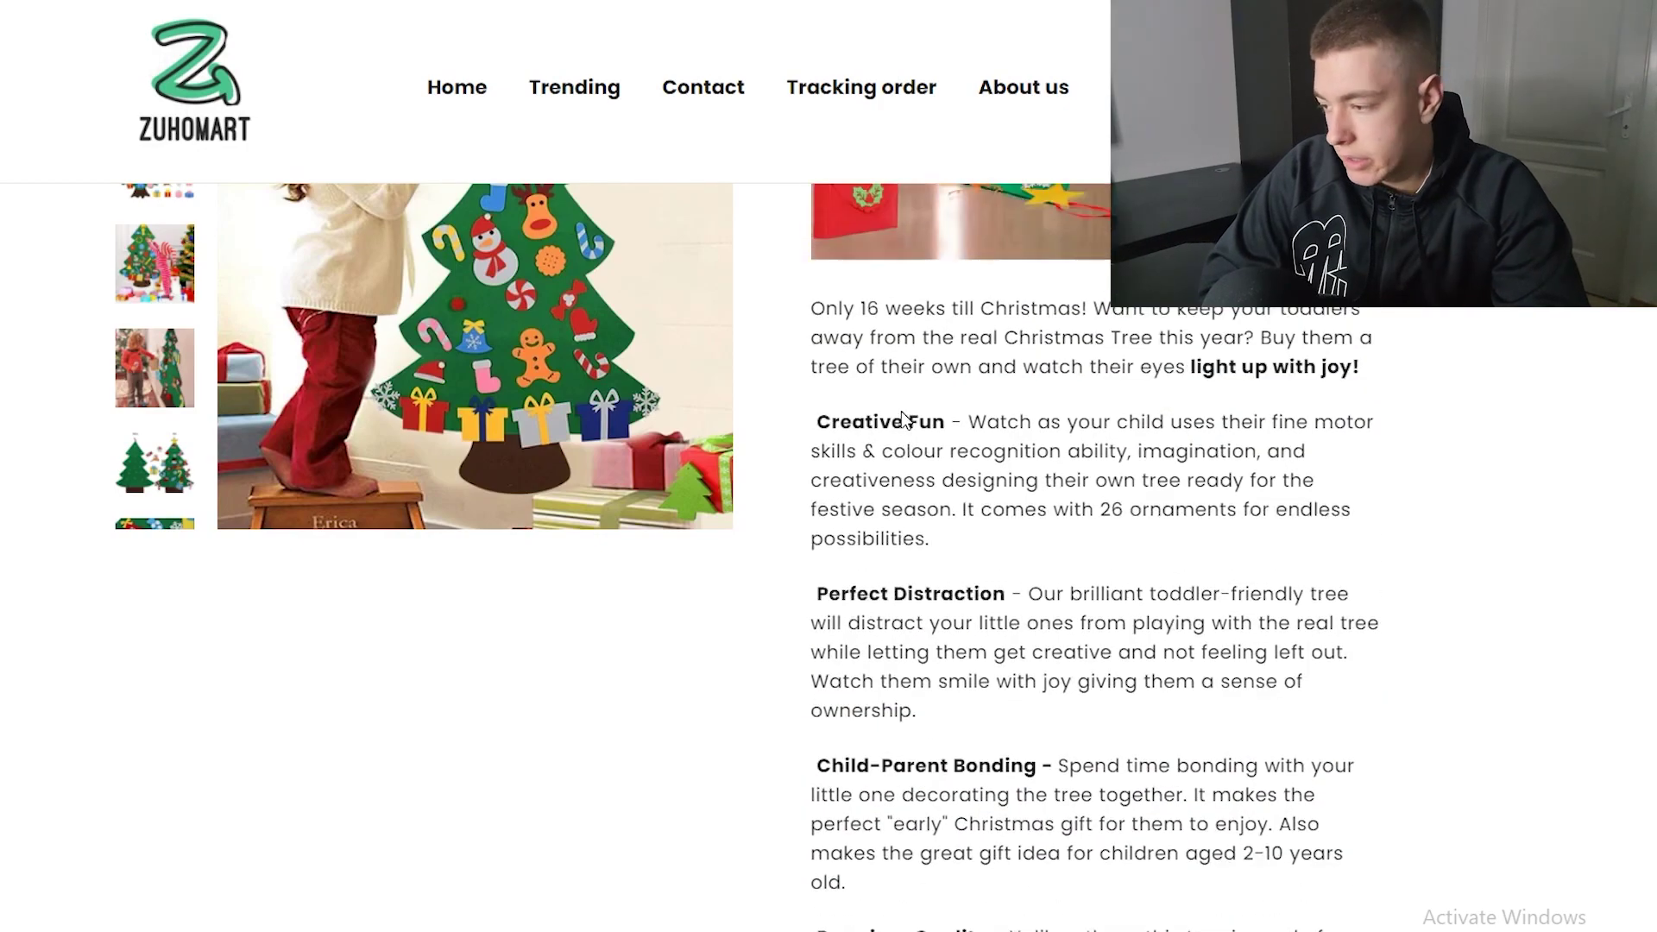
pyautogui.scroll(12, 901, 410)
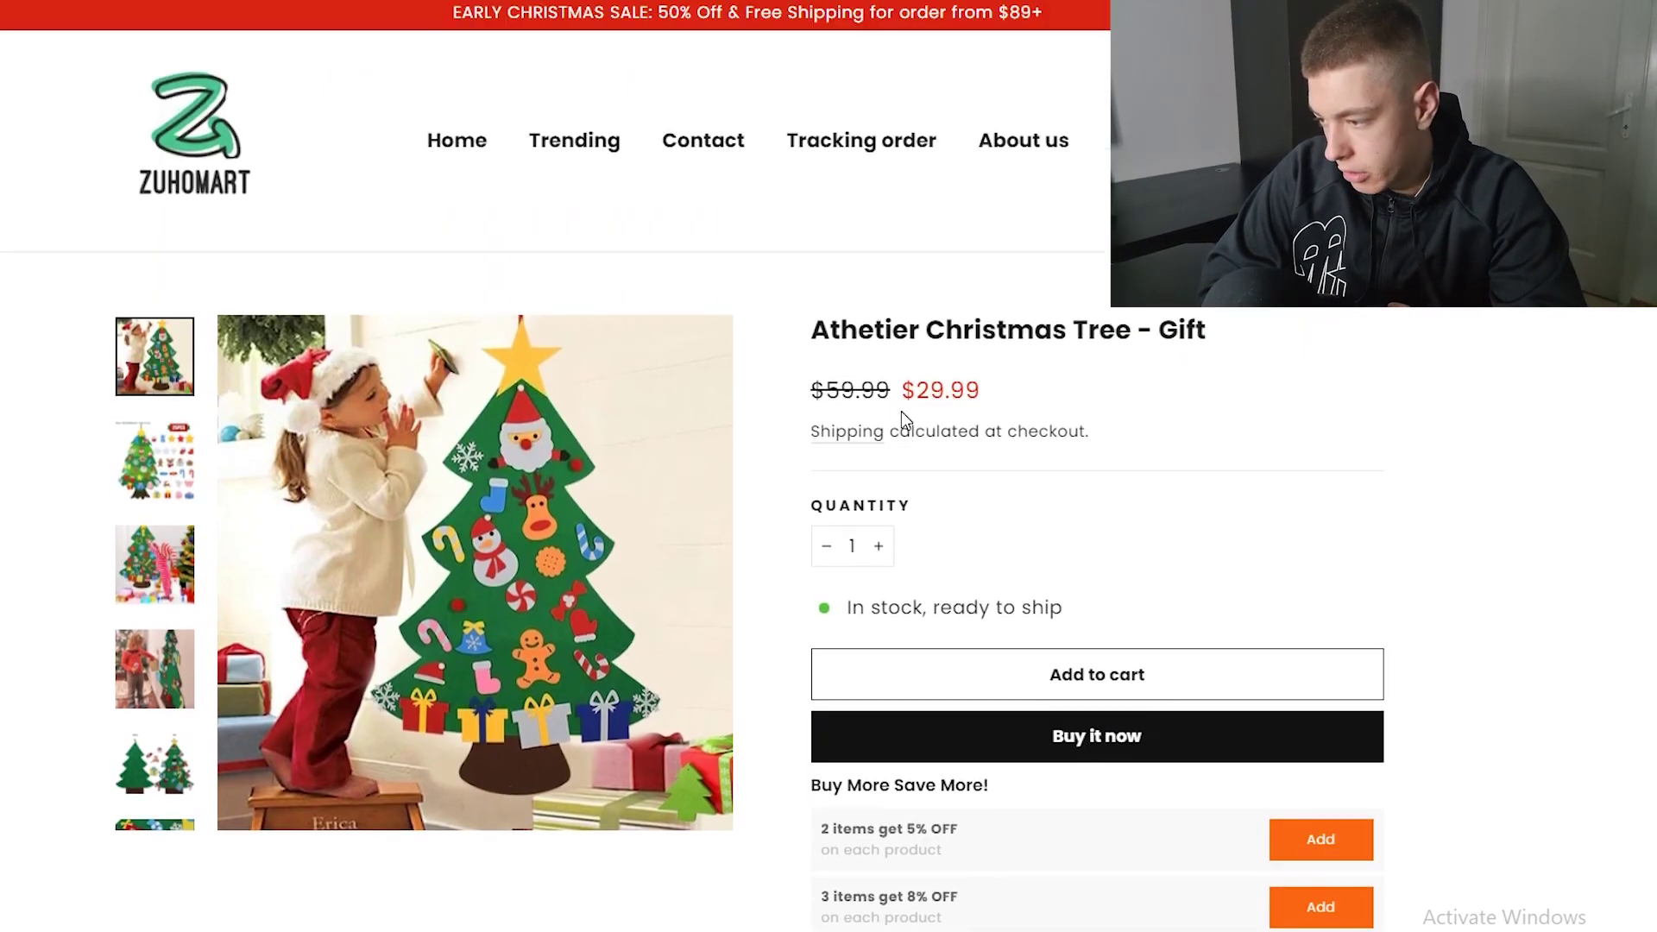
pyautogui.scroll(-1, 156, 567)
pyautogui.click(156, 567)
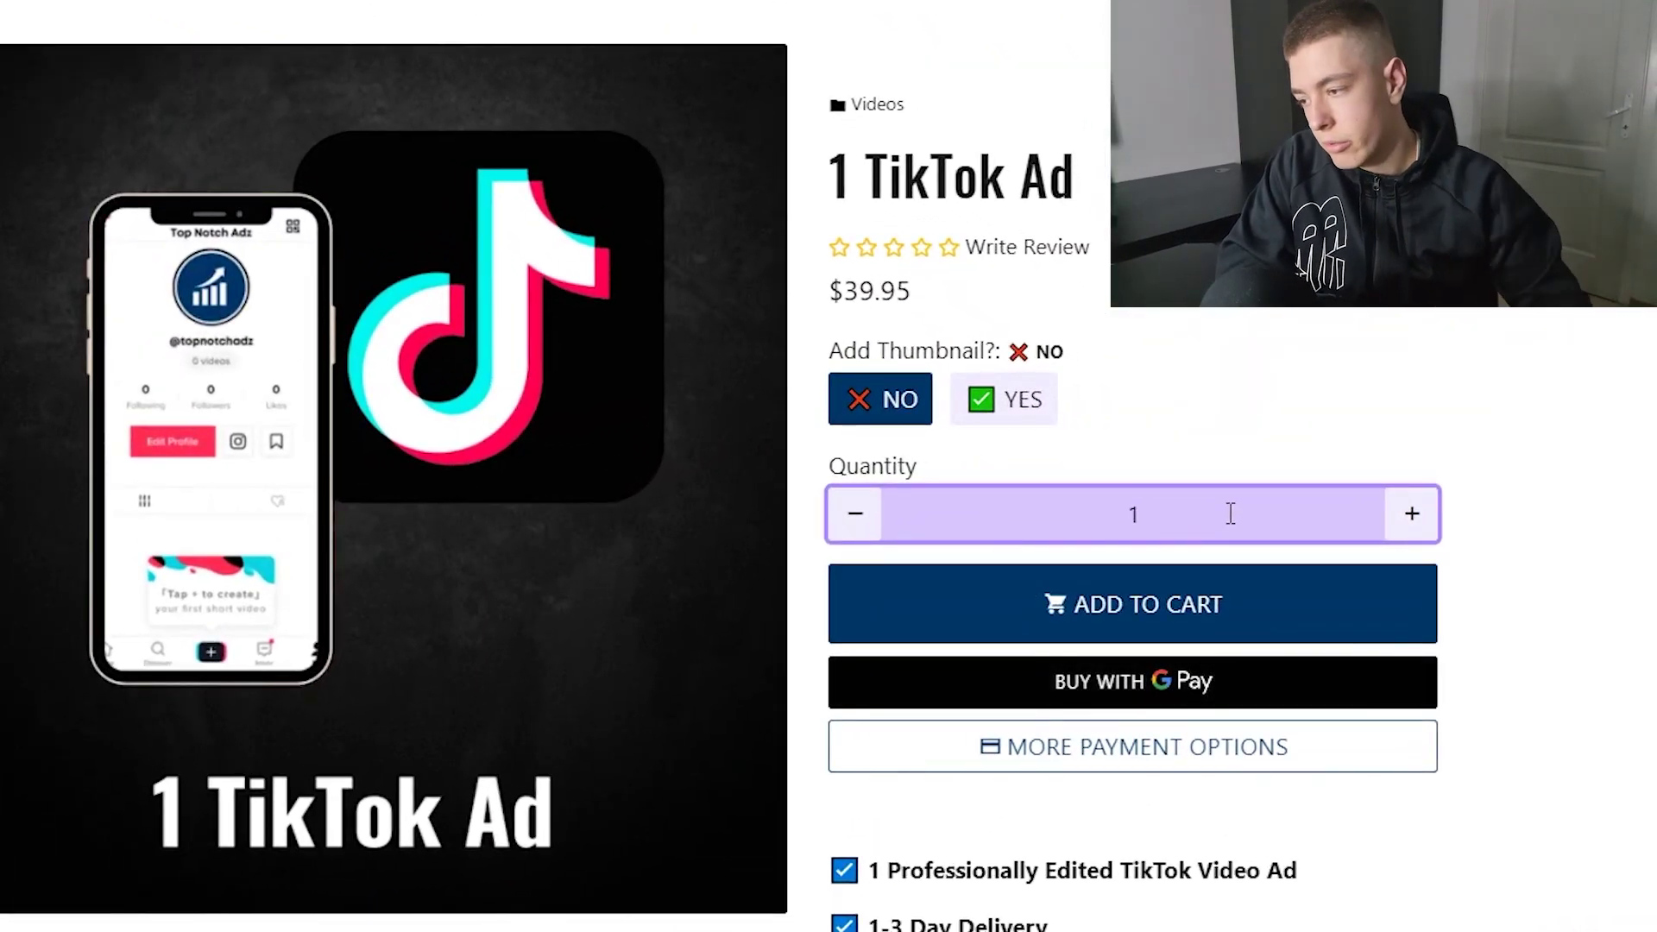
# - Check out with the $39.95 1 TikTok Ad product
pyautogui.moveTo(1089, 183); pyautogui.dragTo(876, 181)
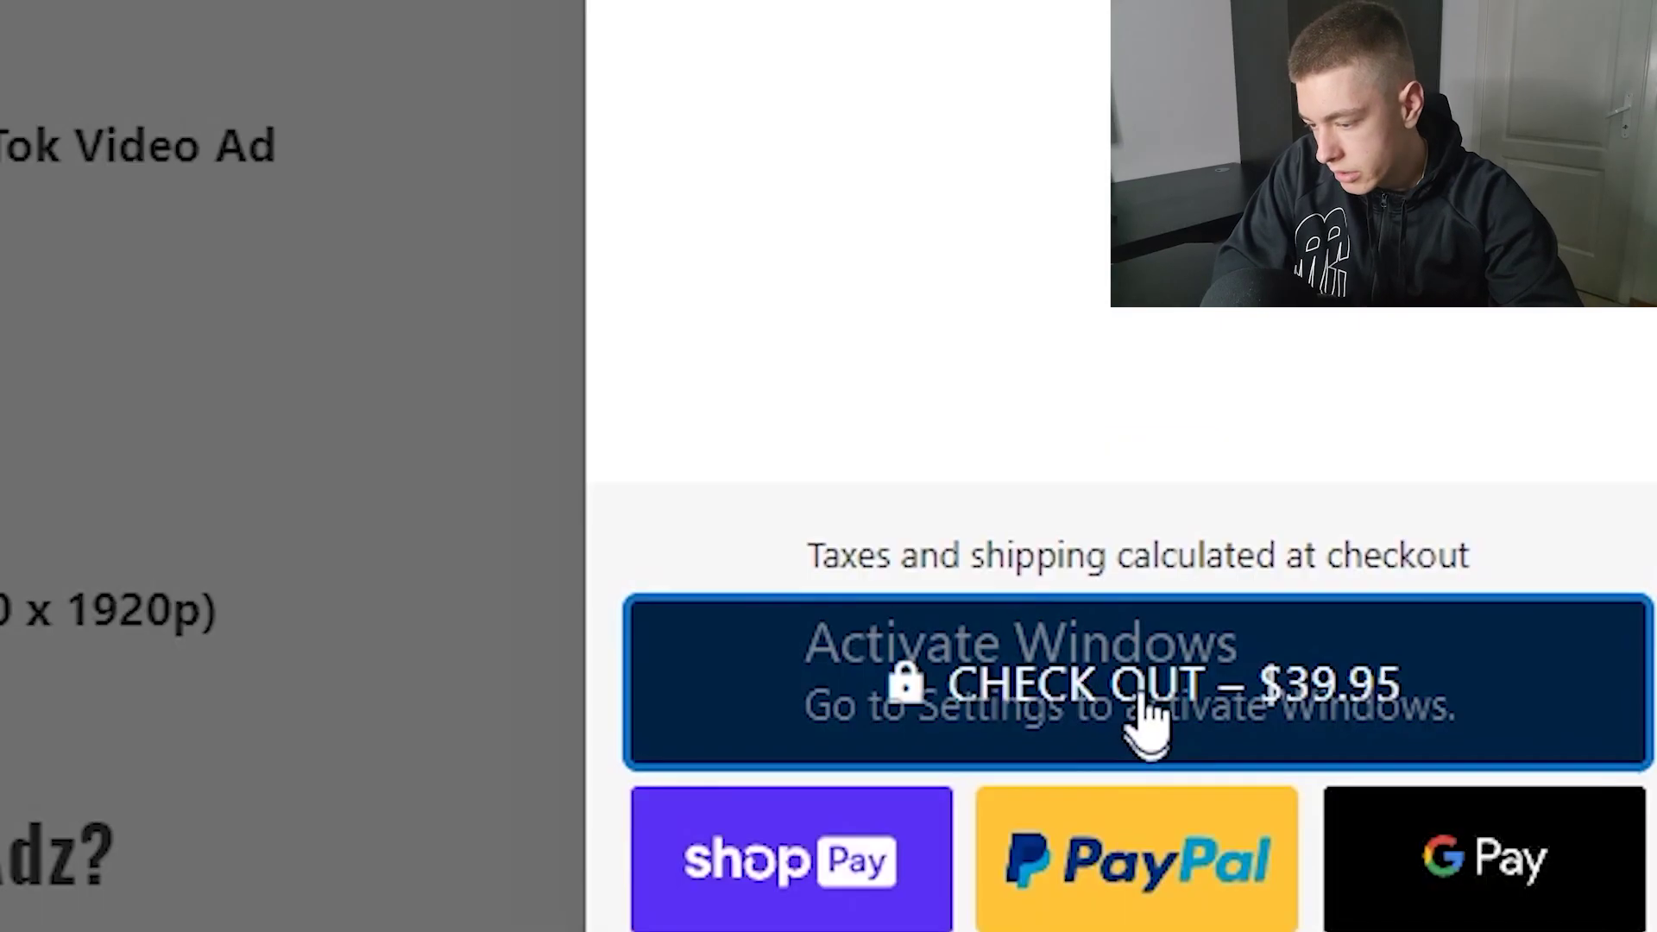
pyautogui.click(1139, 720)
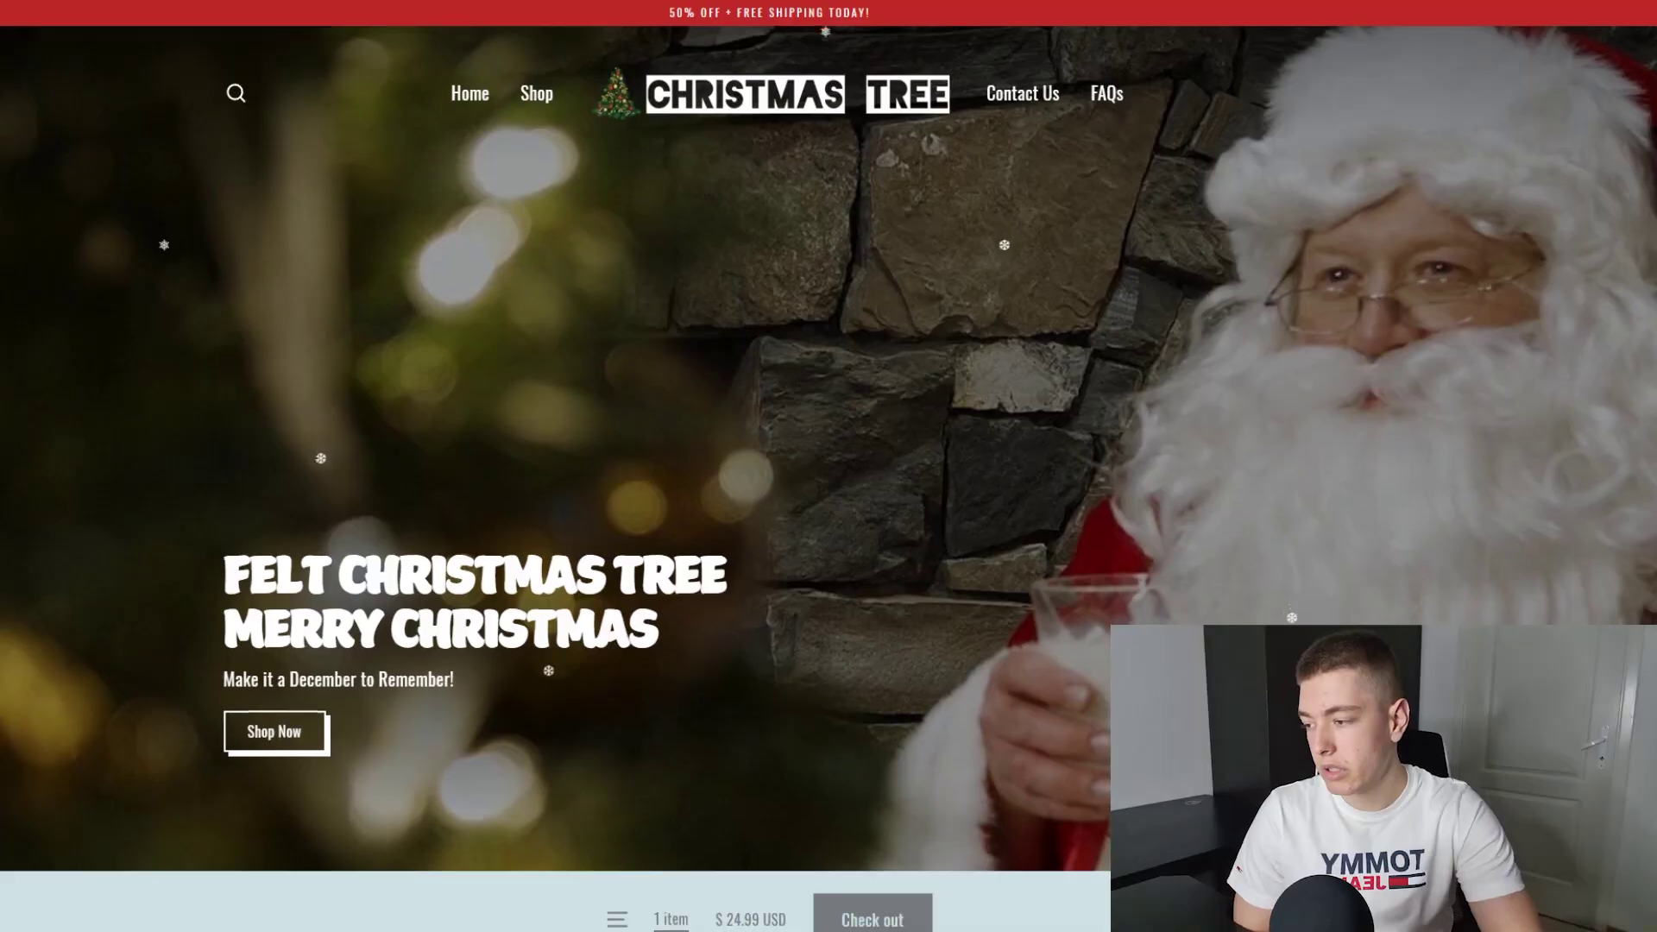
# - Scroll through the store homepage and the $24.99 My First Christmas Tree description, specification and package contents
pyautogui.scroll(-5, 490, 361)
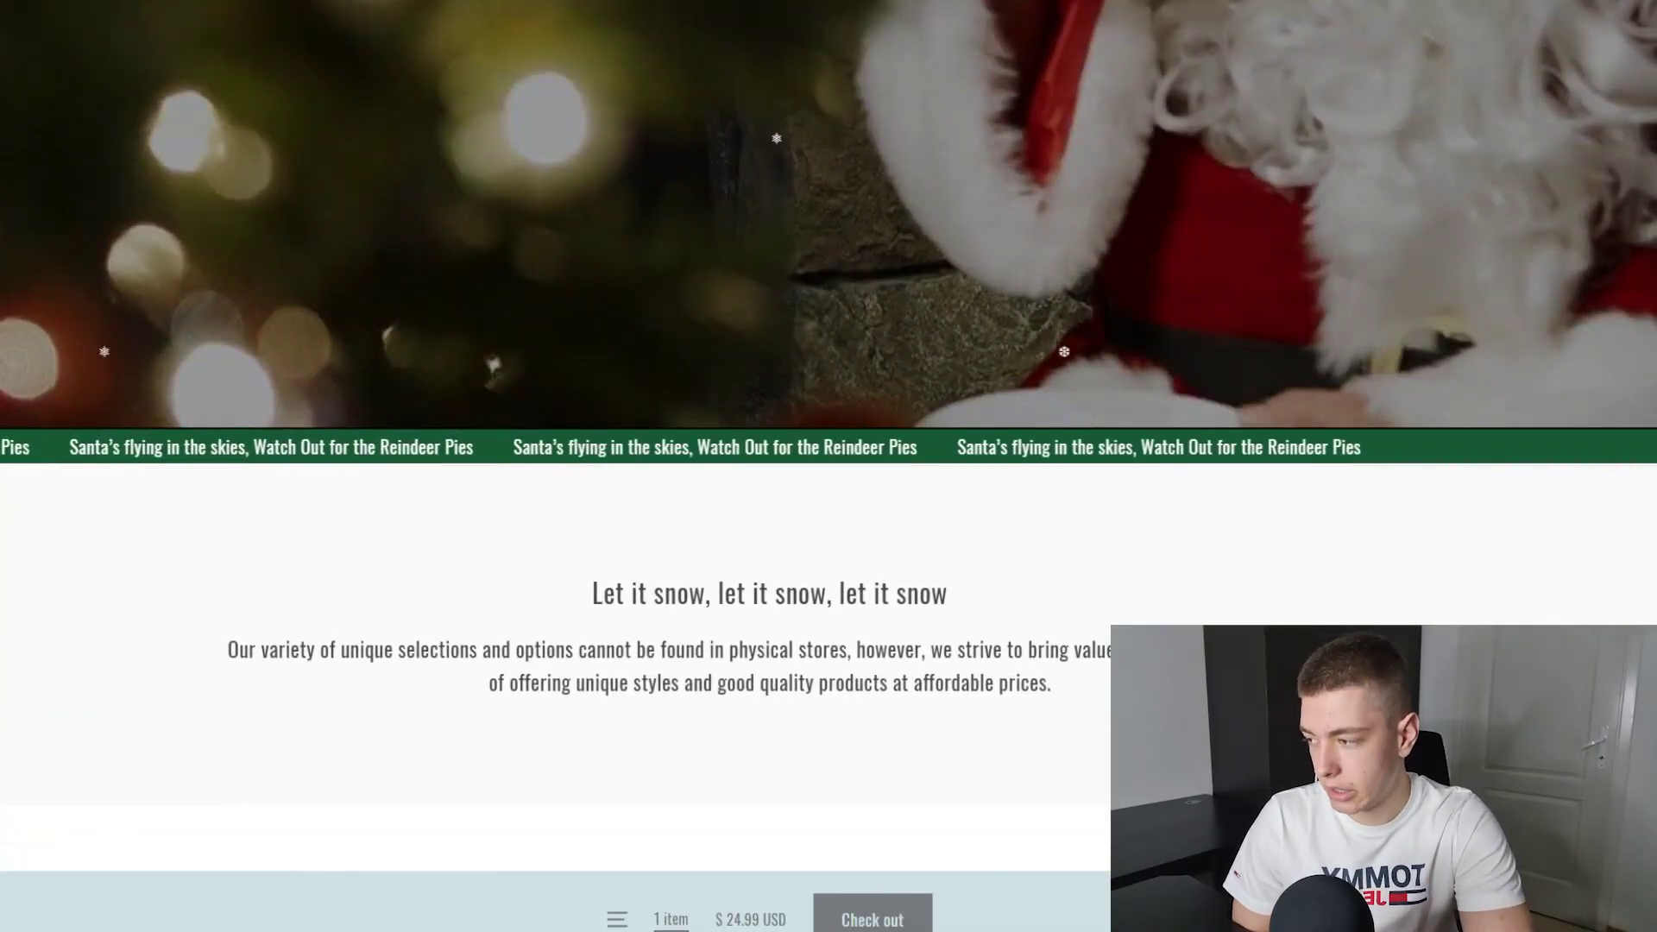
pyautogui.scroll(5, 828, 431)
pyautogui.scroll(-5, 829, 431)
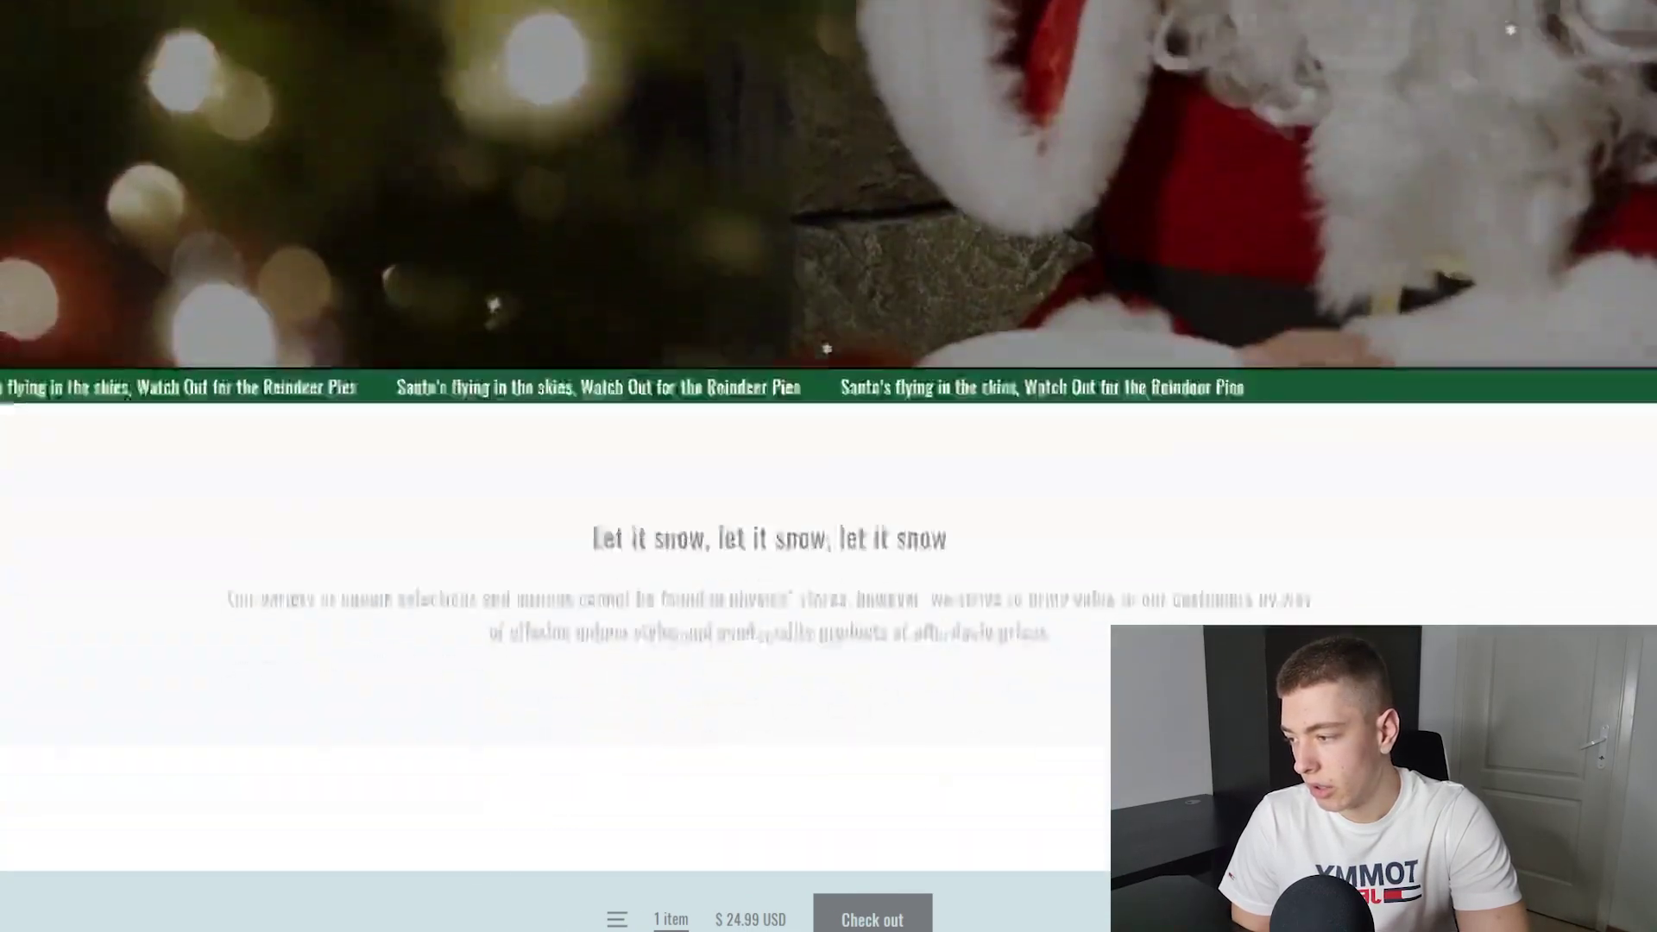
pyautogui.scroll(-15, 828, 431)
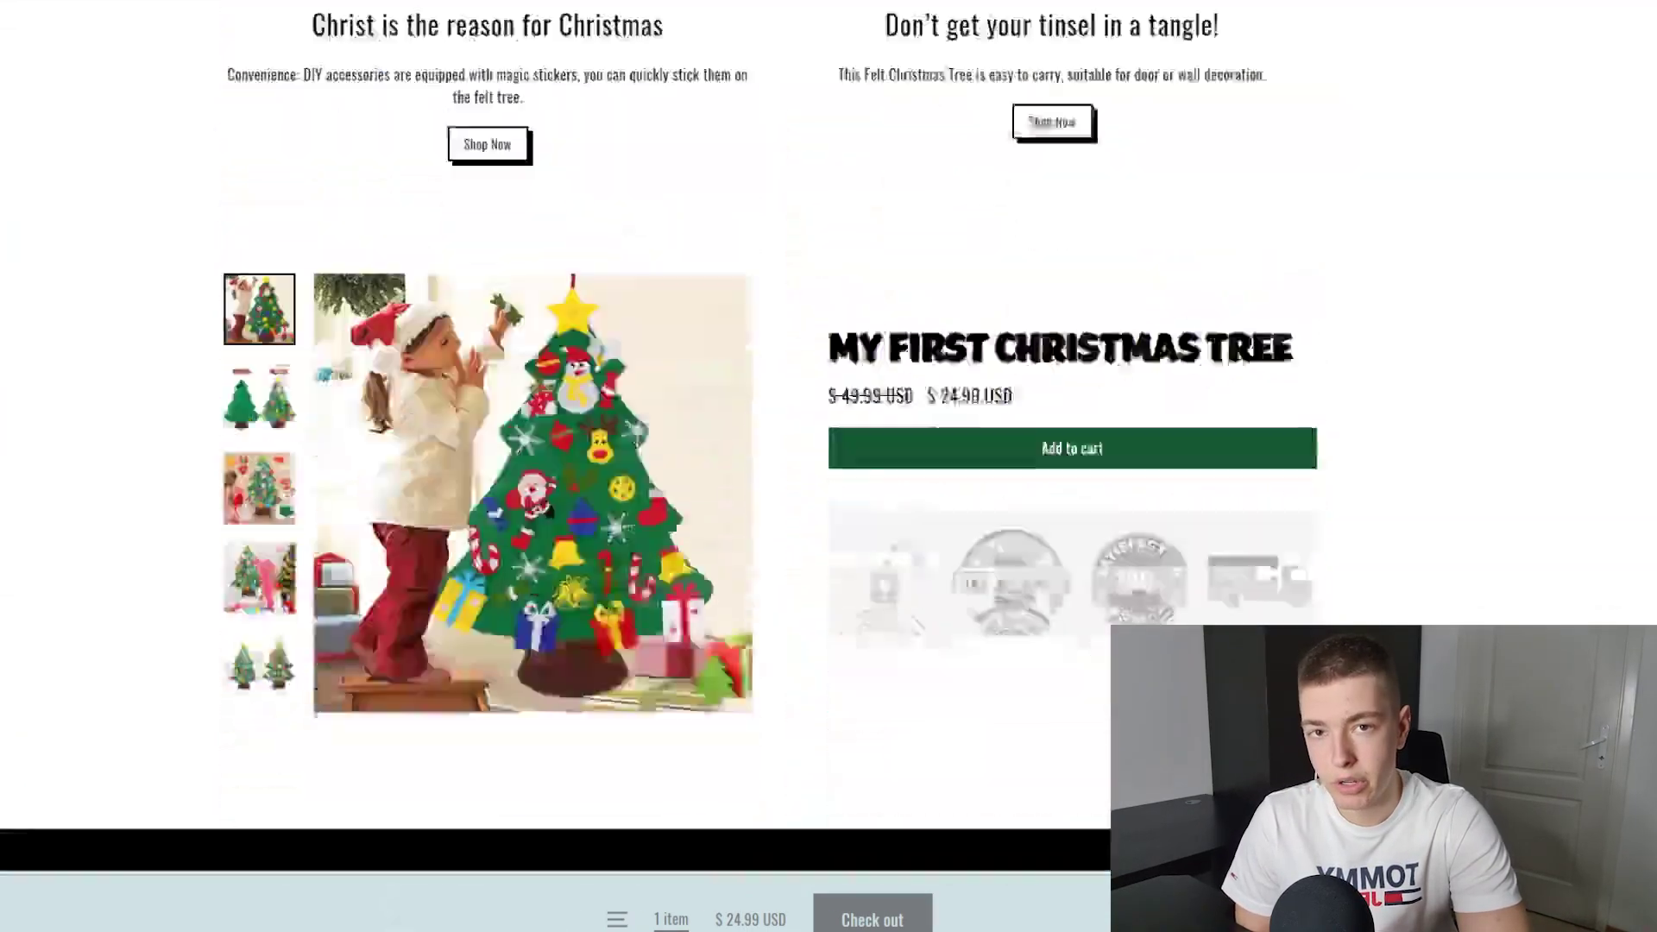
pyautogui.scroll(-12, 828, 431)
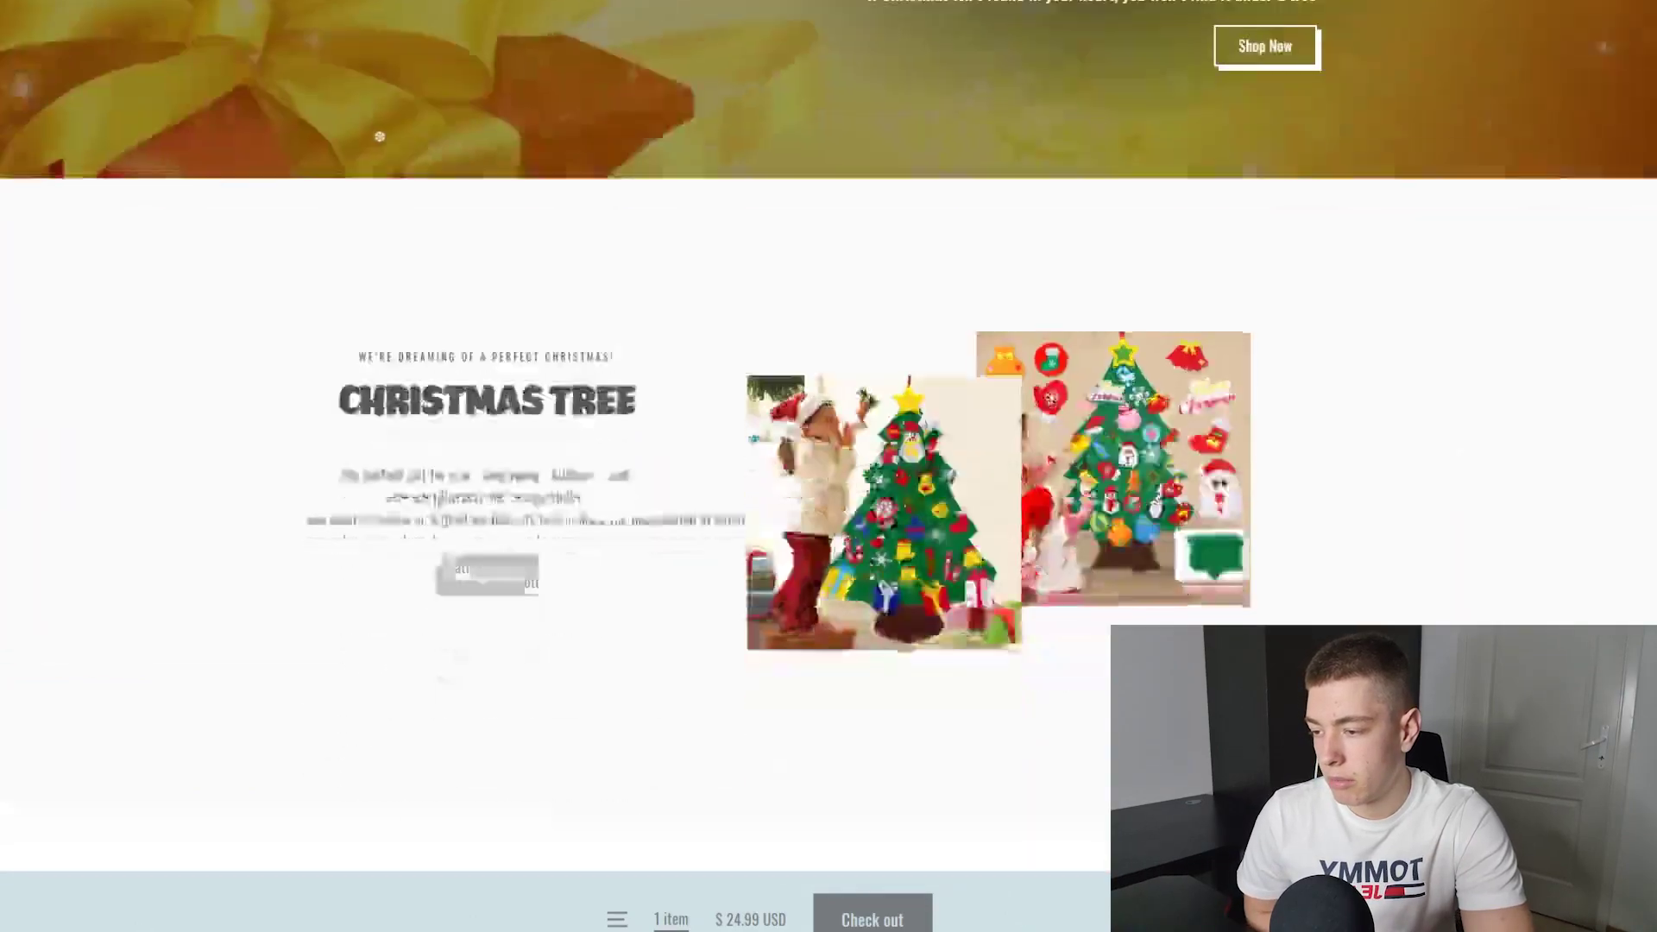
pyautogui.scroll(-15, 828, 432)
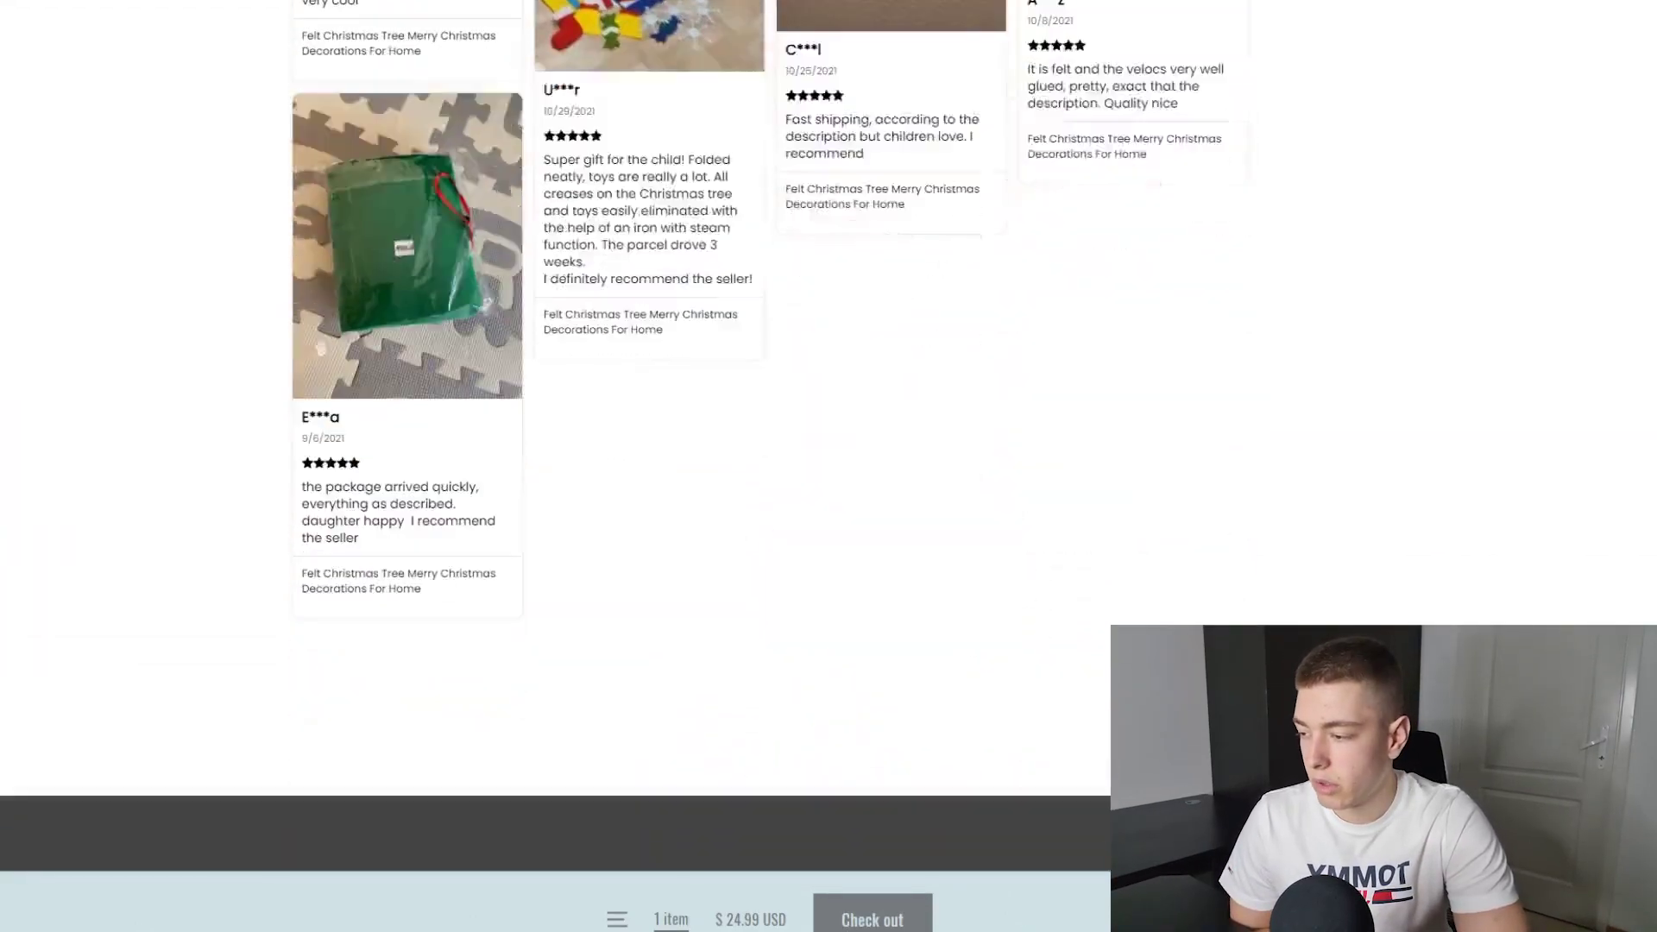
pyautogui.scroll(-5, 377, 459)
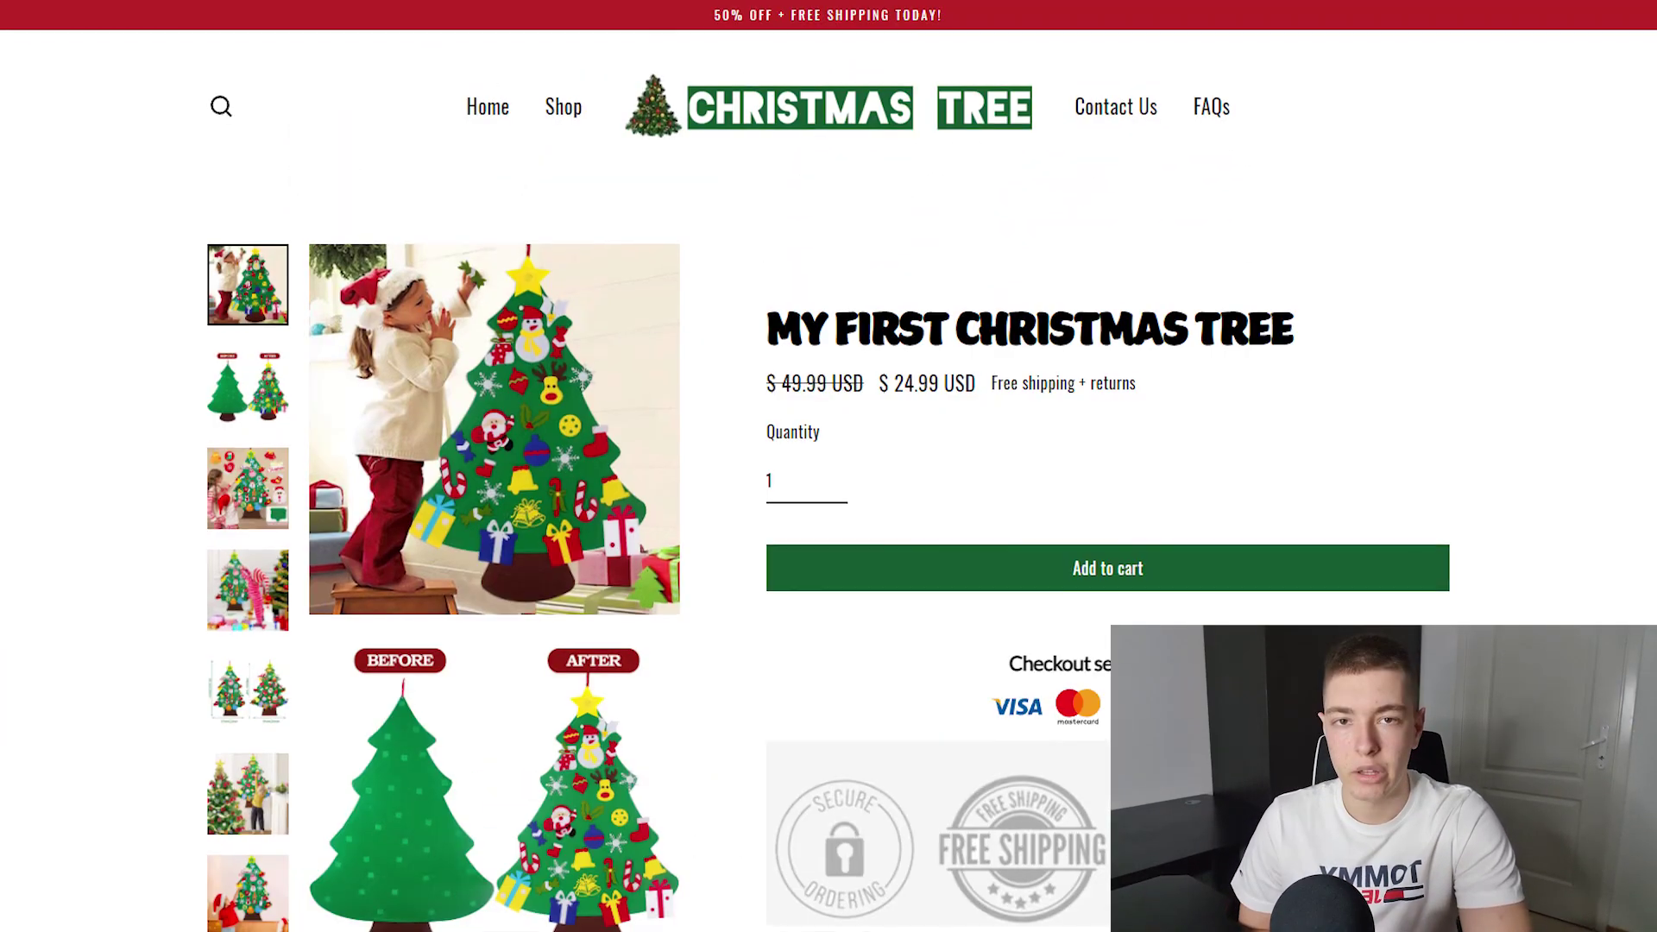
pyautogui.scroll(-1, 828, 432)
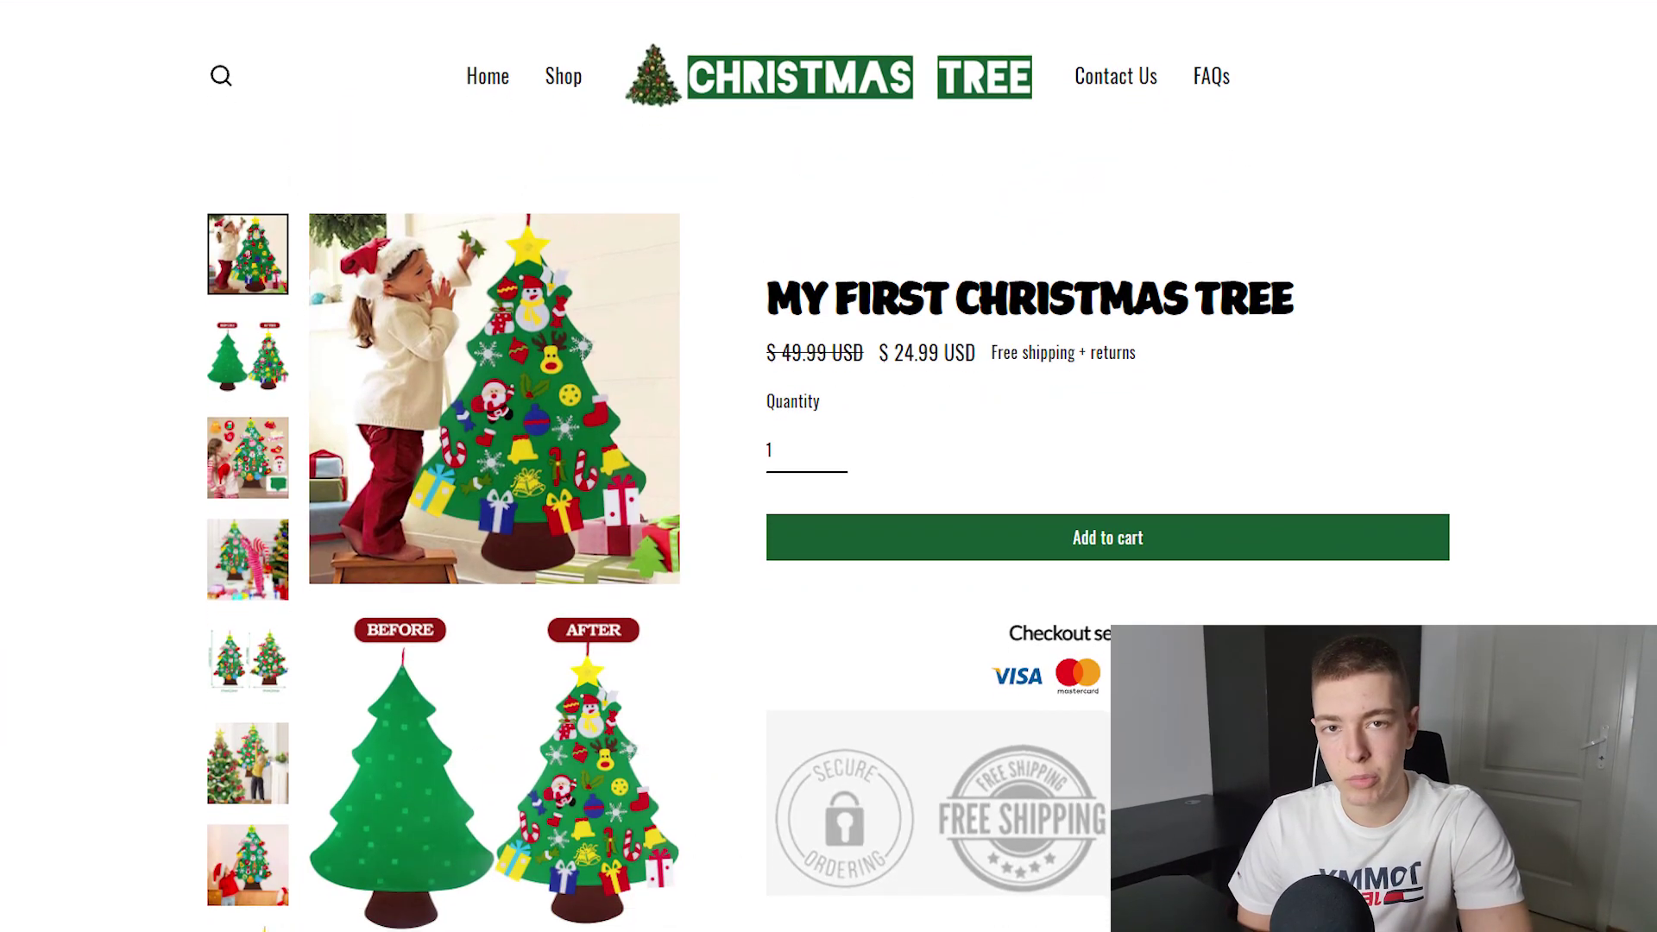
pyautogui.scroll(-7, 829, 466)
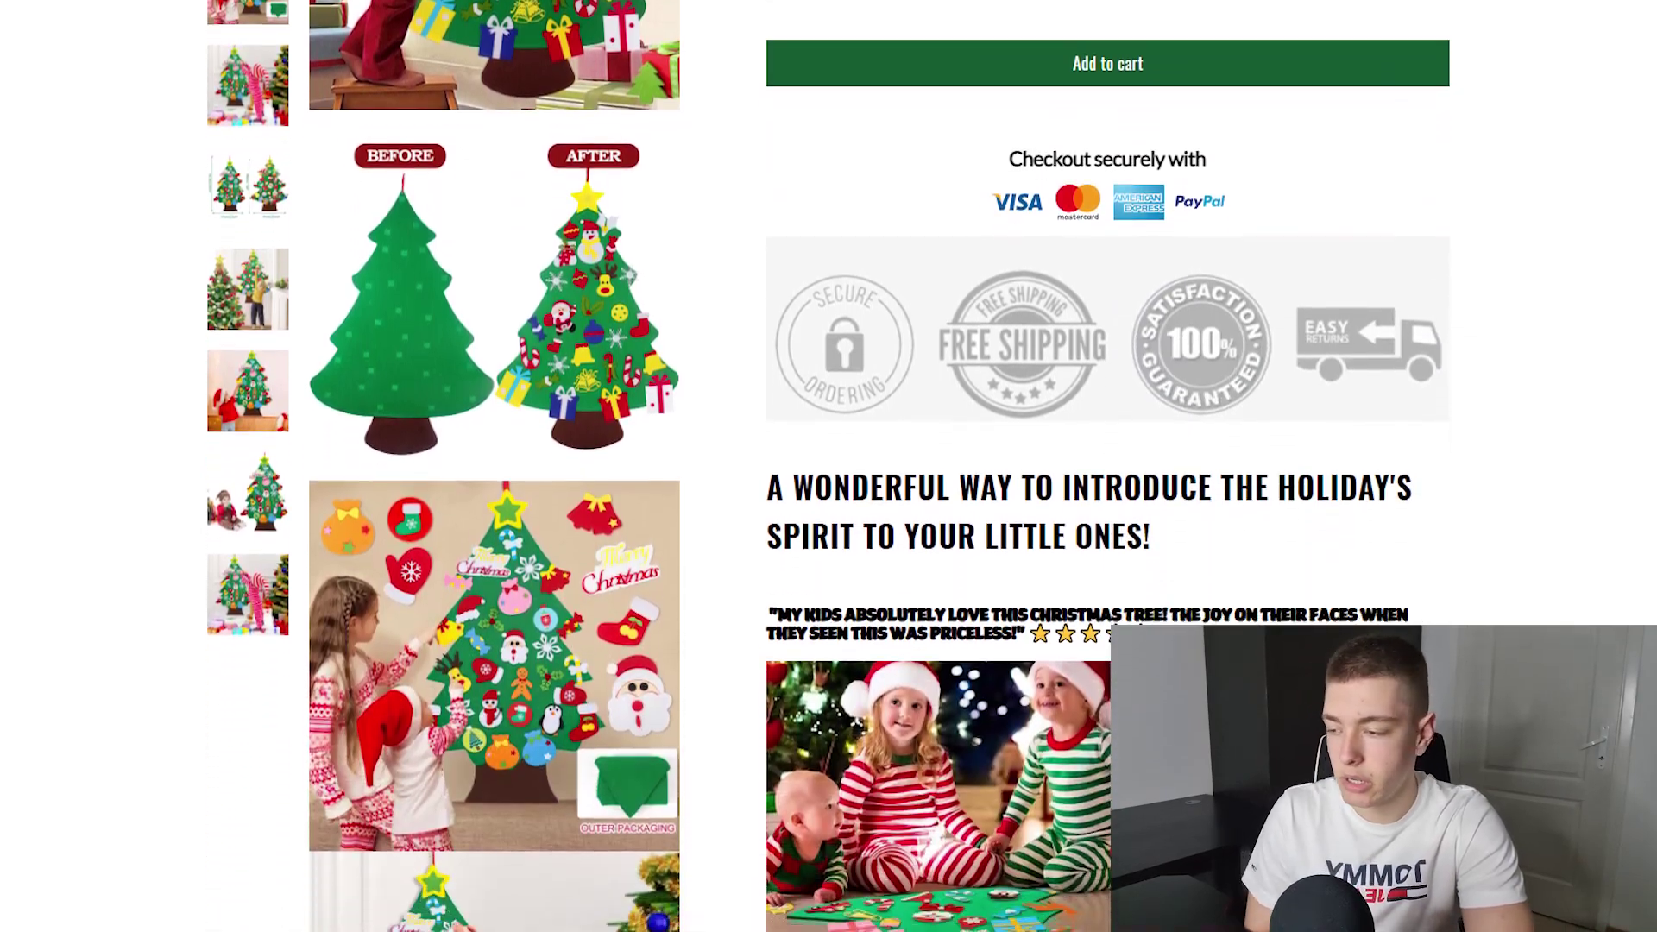
pyautogui.scroll(-10, 828, 466)
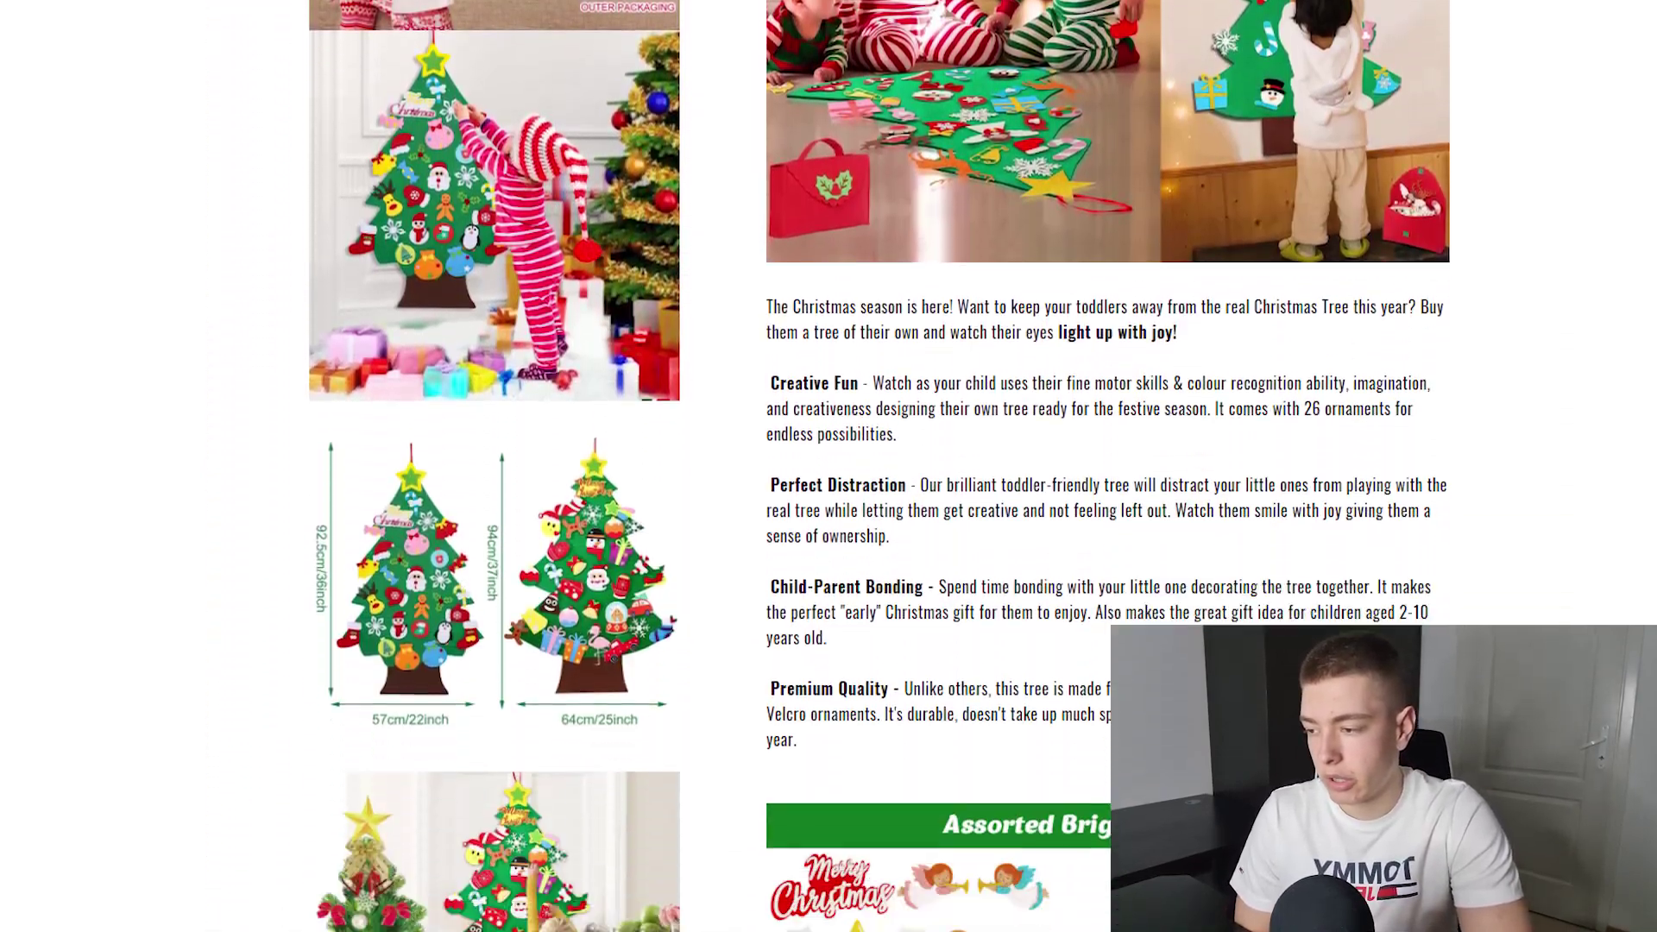
pyautogui.scroll(-12, 828, 466)
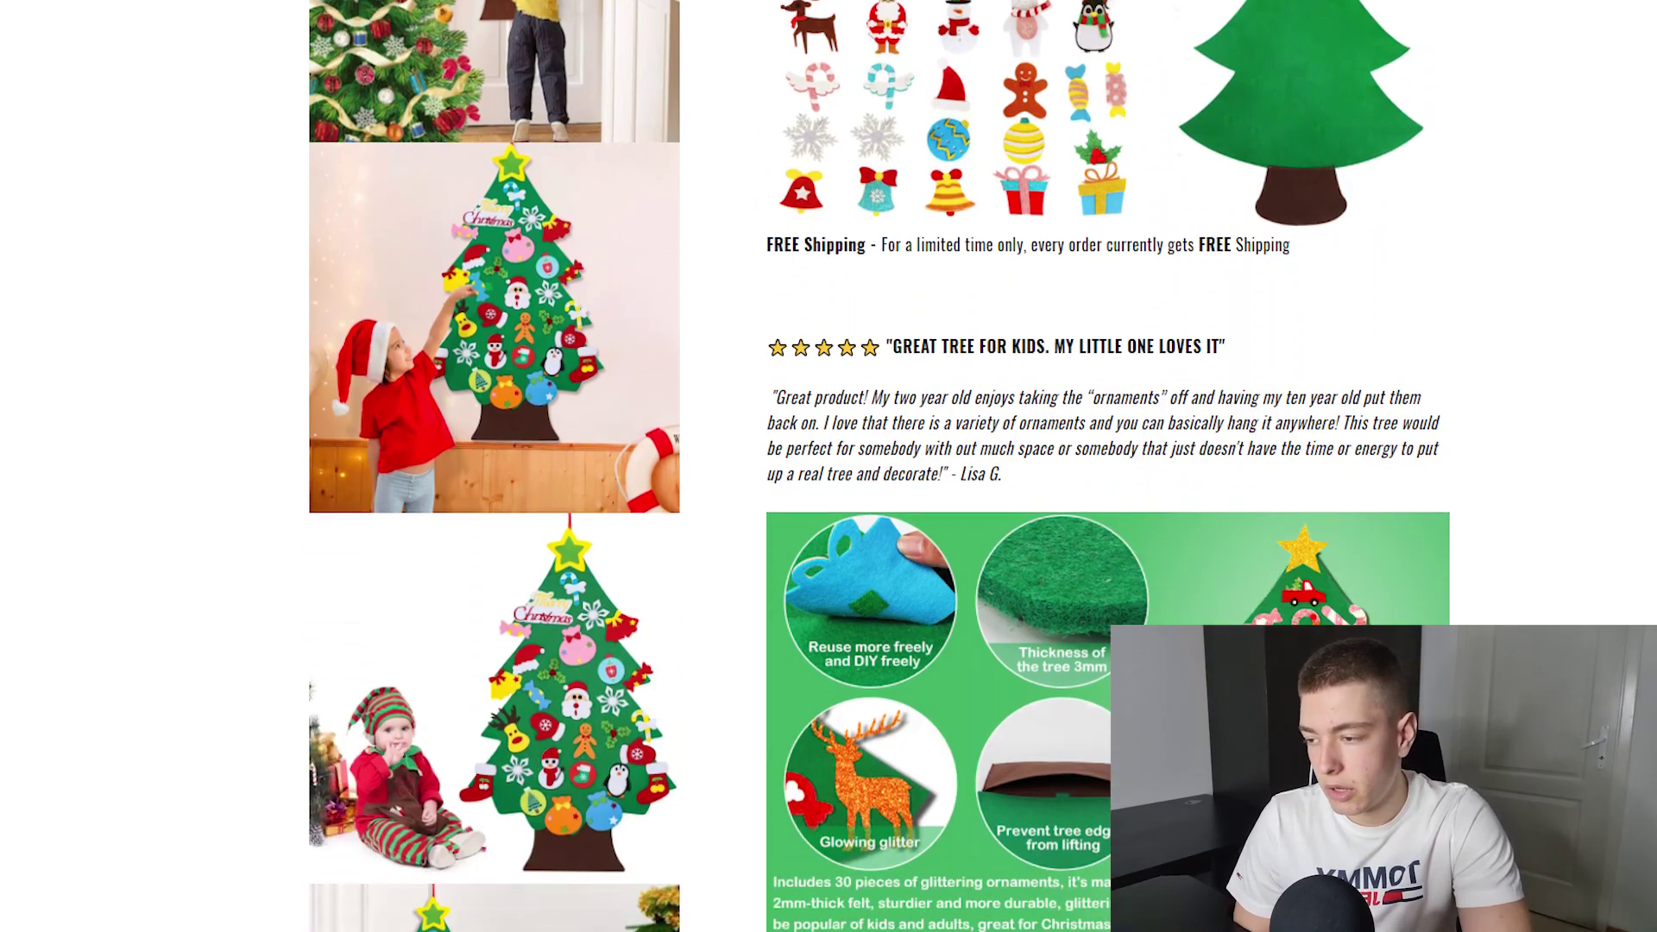
pyautogui.scroll(-9, 828, 466)
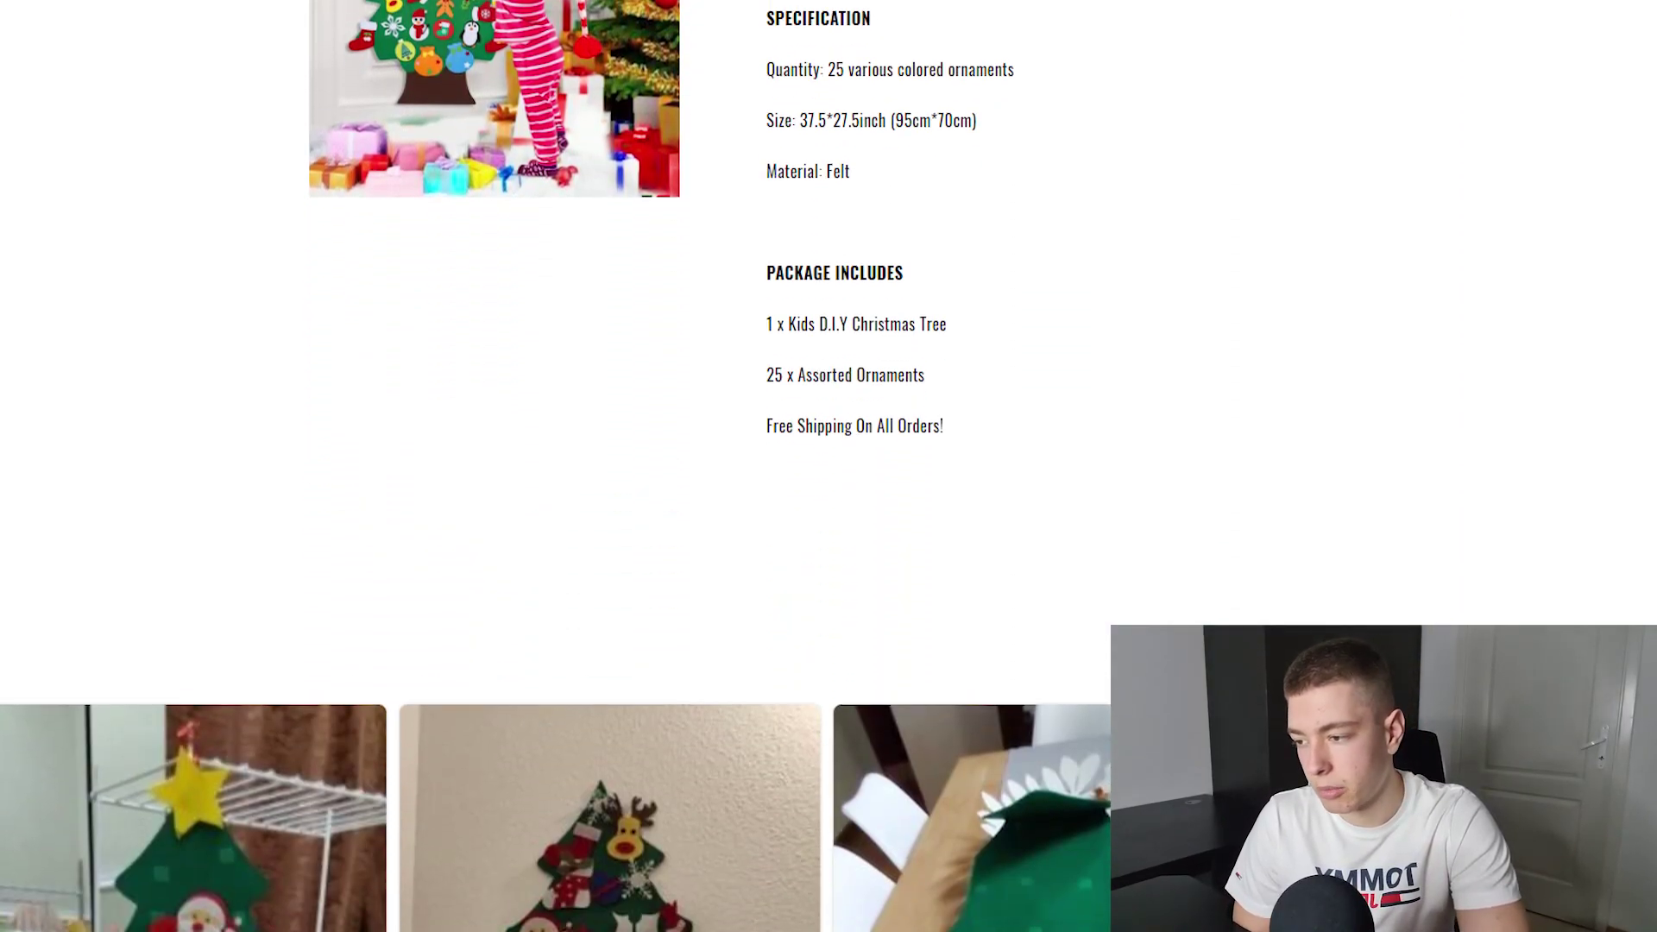
pyautogui.scroll(-10, 828, 466)
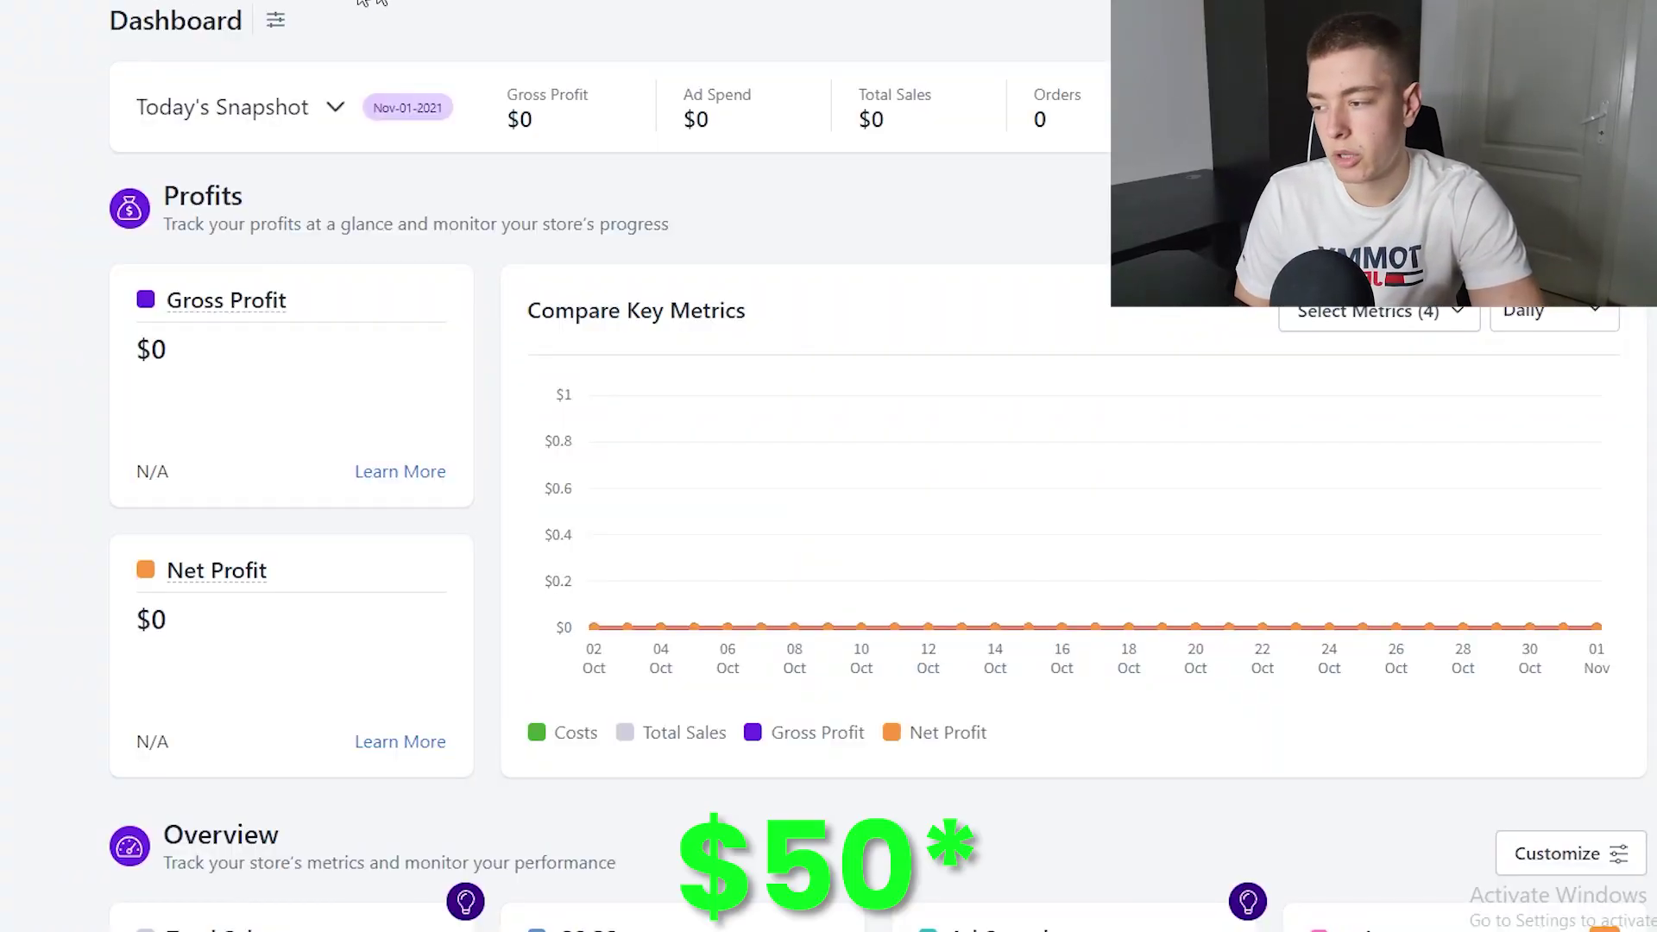
pyautogui.scroll(-1, 371, 4)
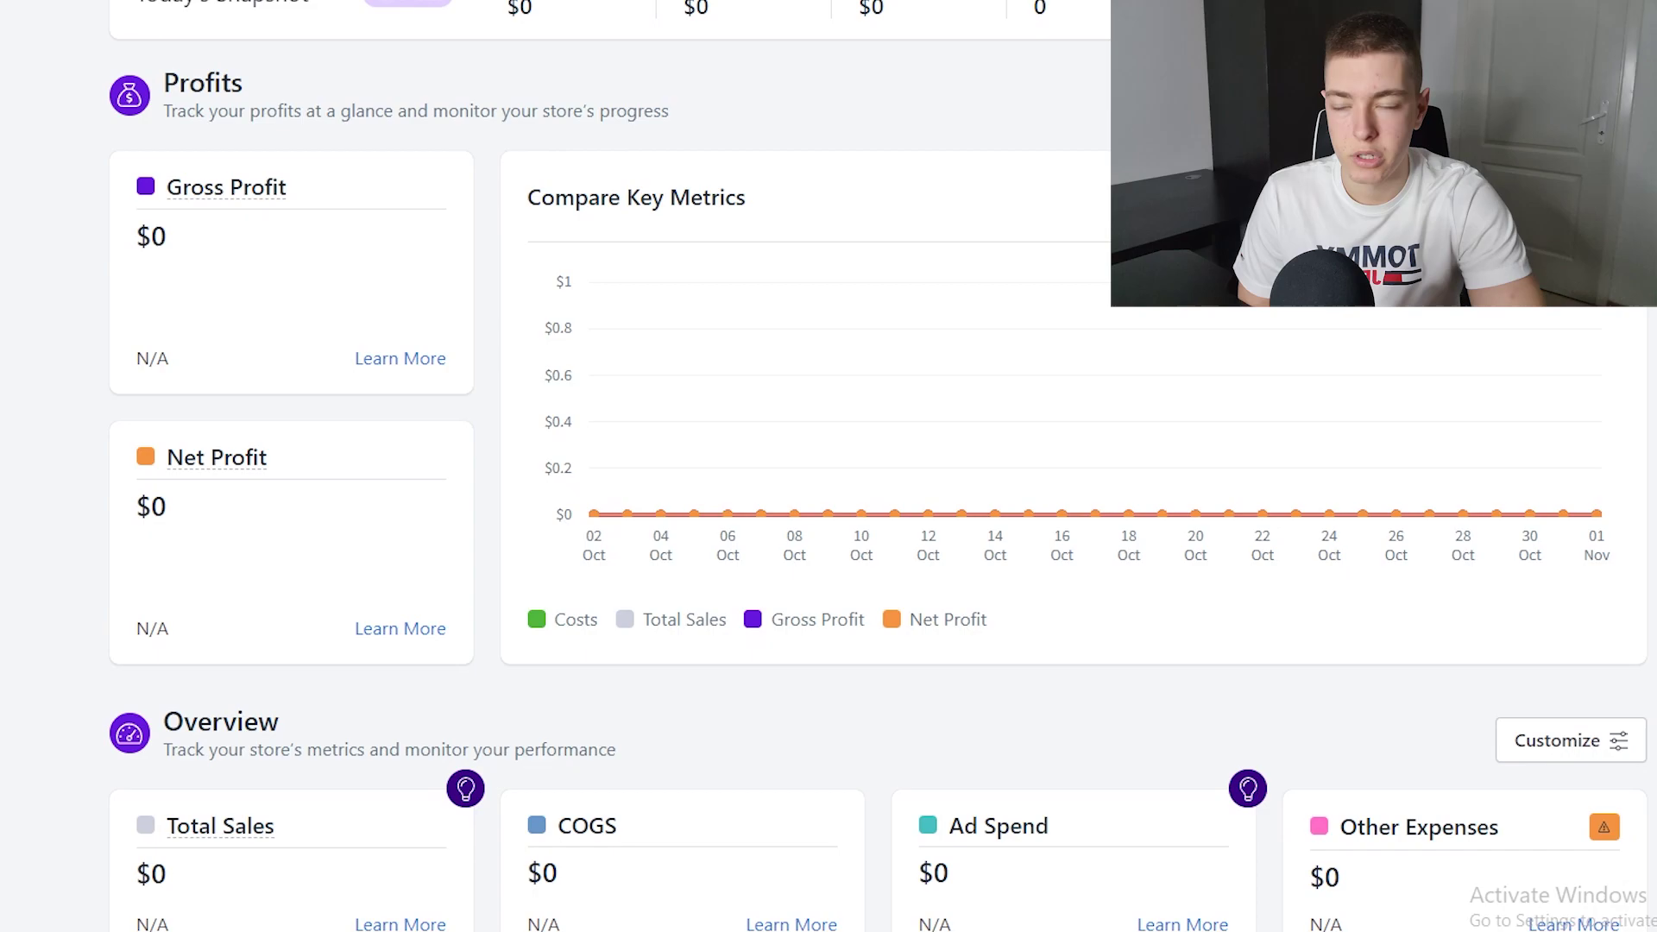
pyautogui.scroll(-6, 296, 215)
pyautogui.tripleClick(277, 244)
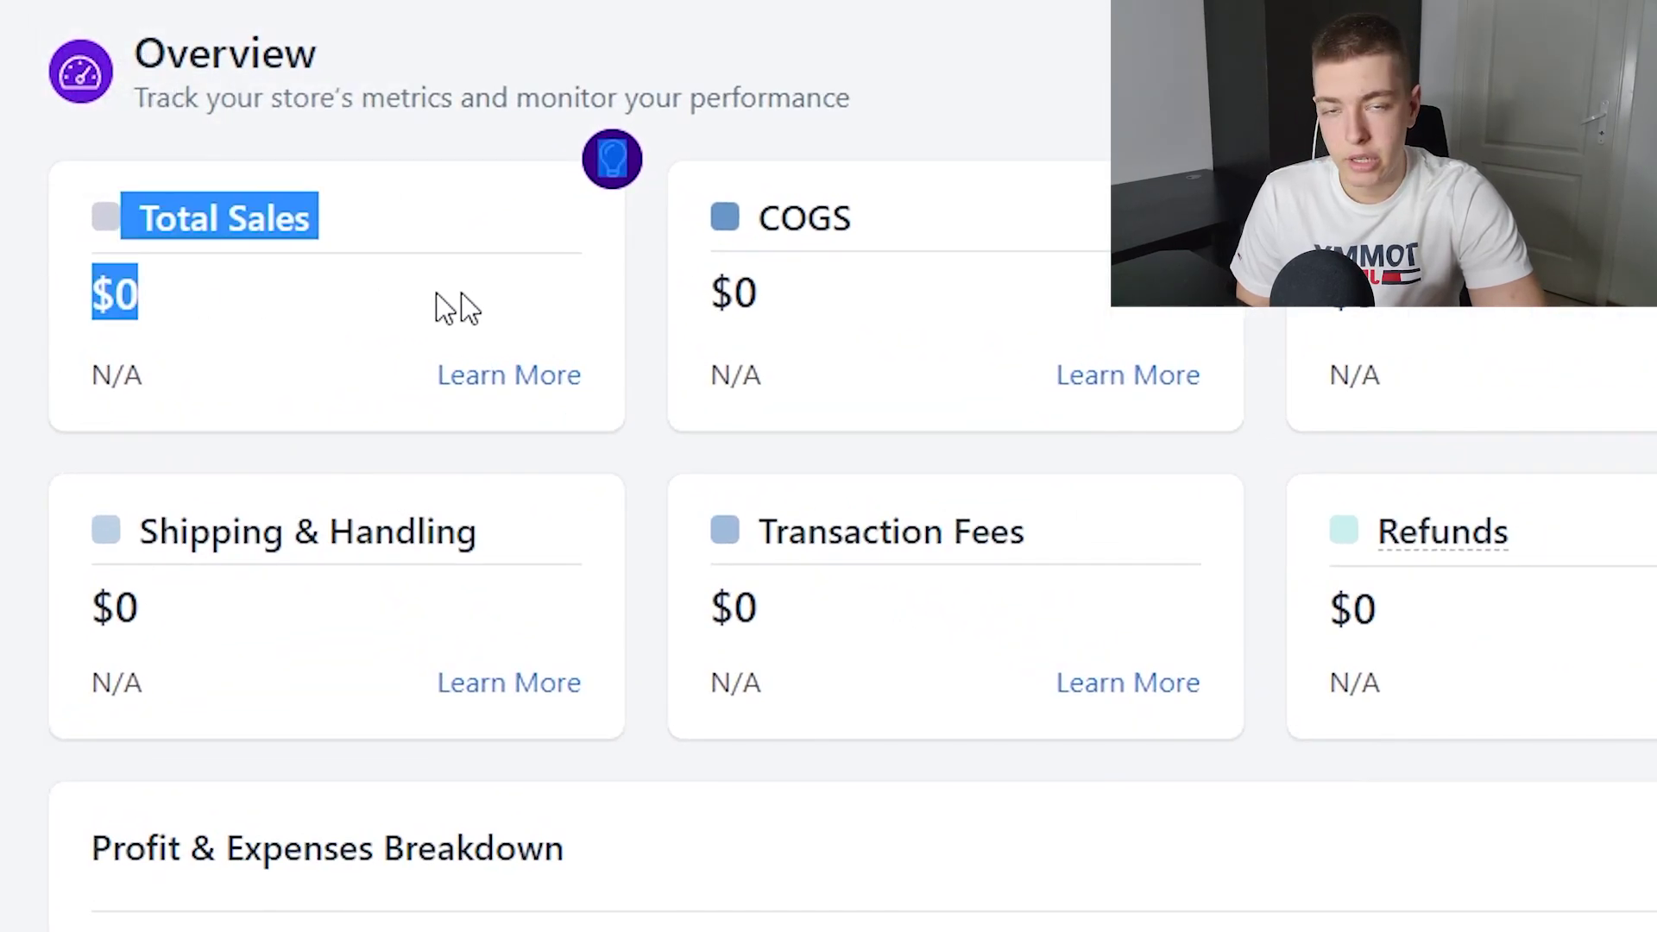
pyautogui.click(1435, 322)
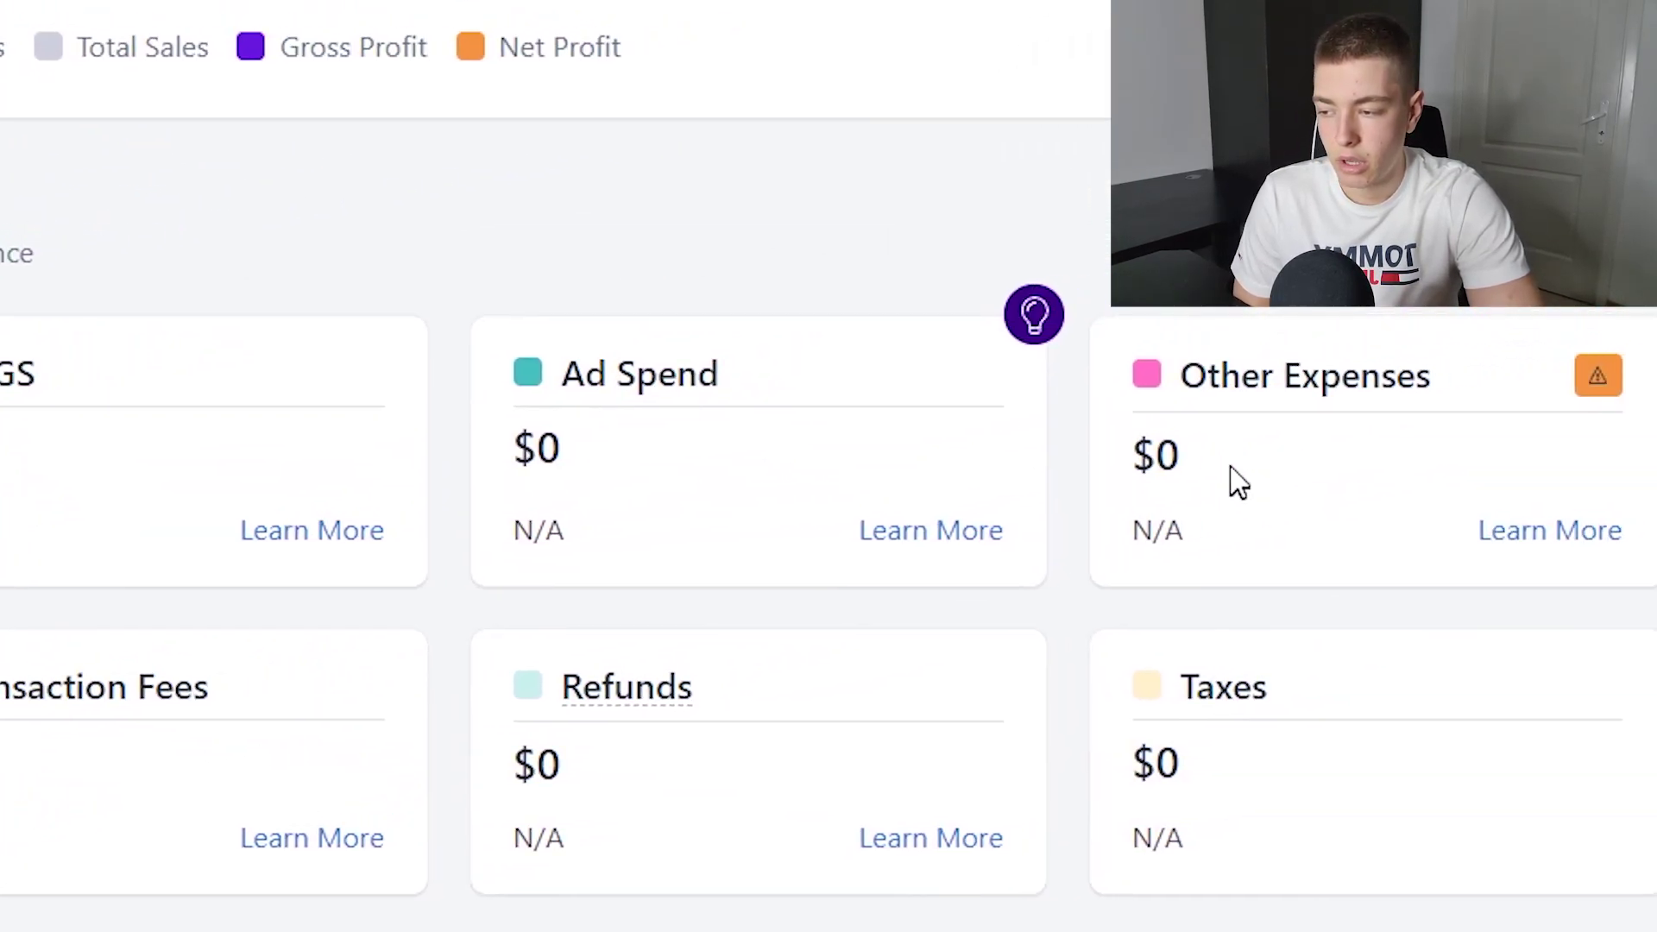
pyautogui.click(1258, 460)
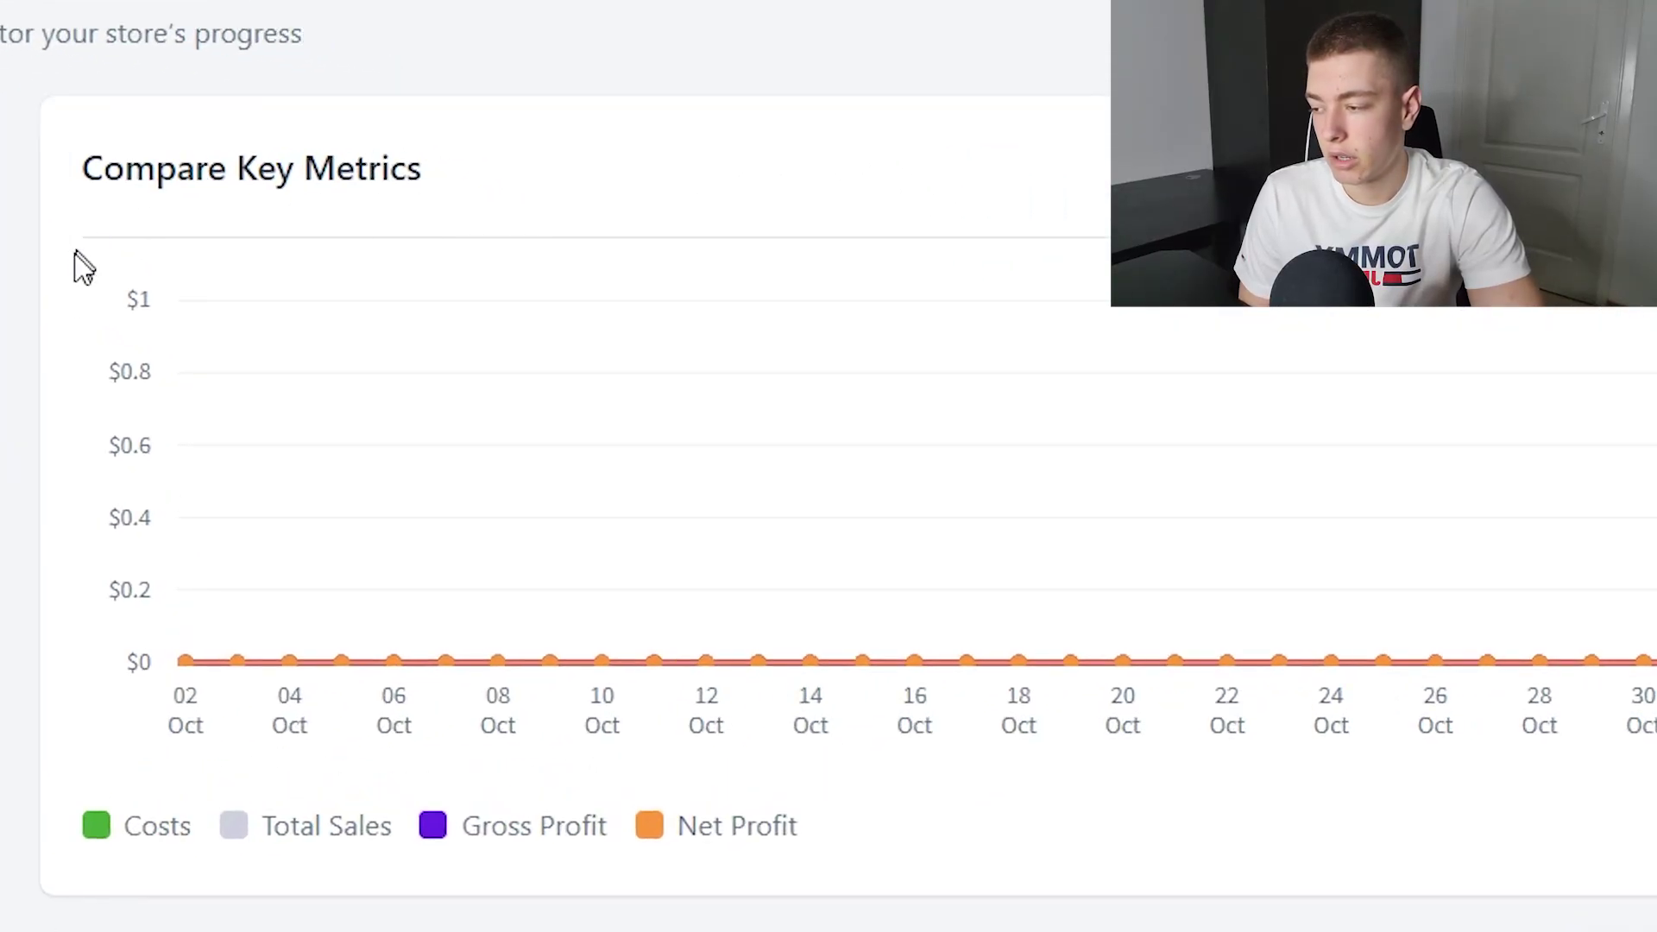
pyautogui.scroll(2, 161, 194)
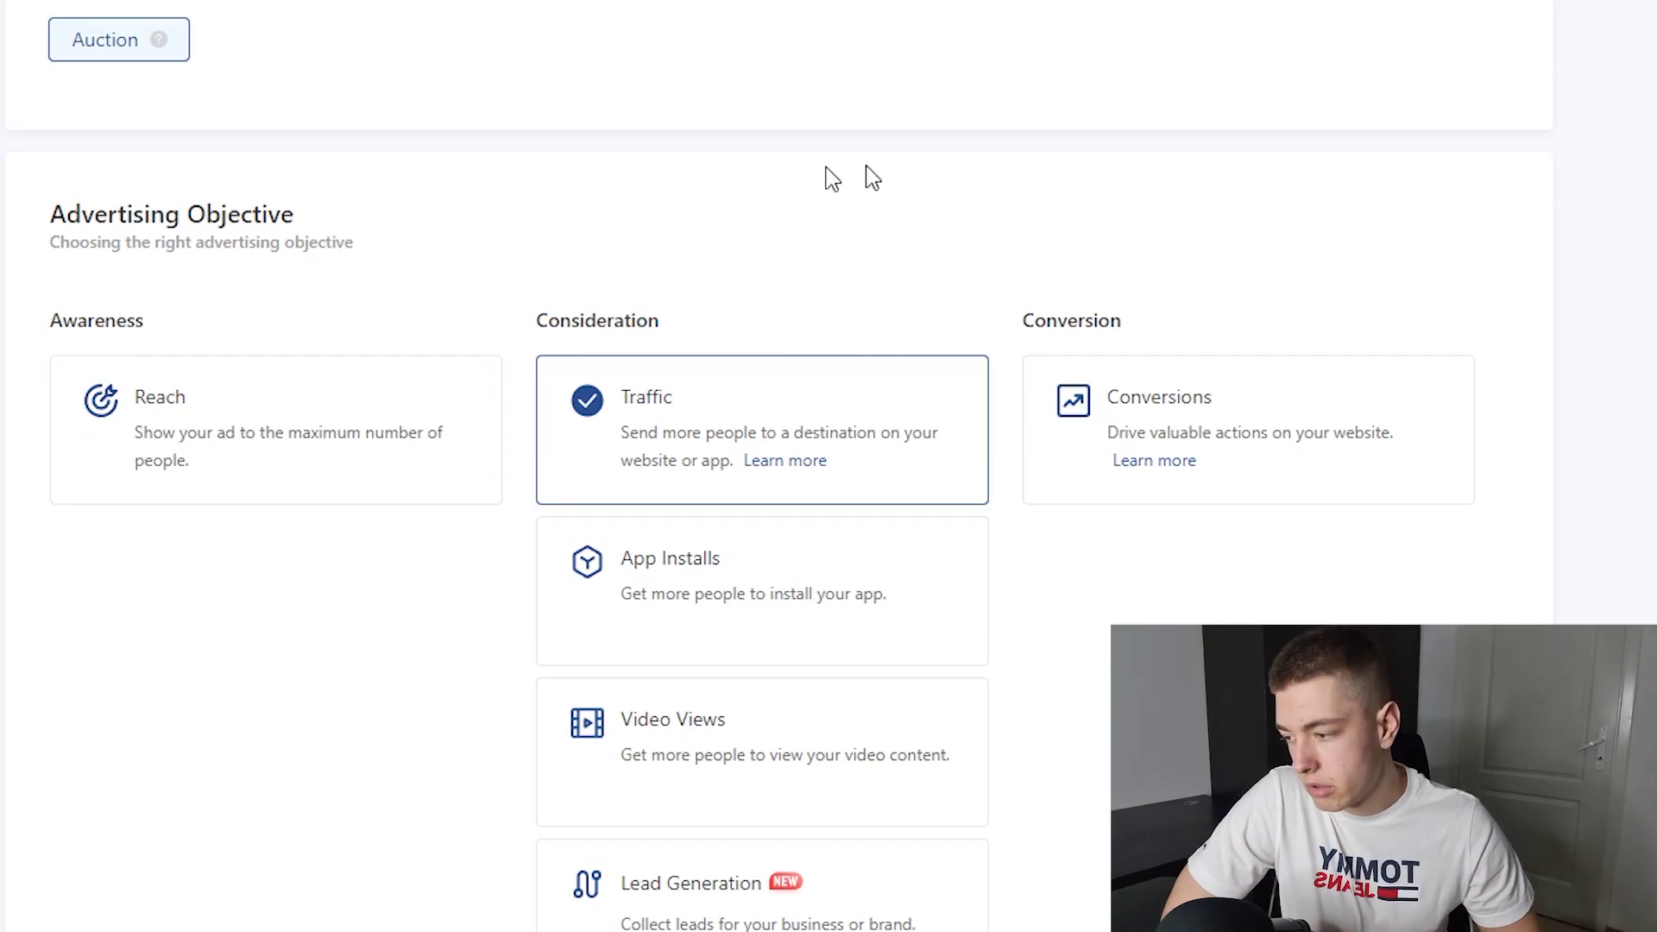
# - Choose Conversions as the campaign objective, keeping the existing settings
pyautogui.scroll(-2, 621, 85)
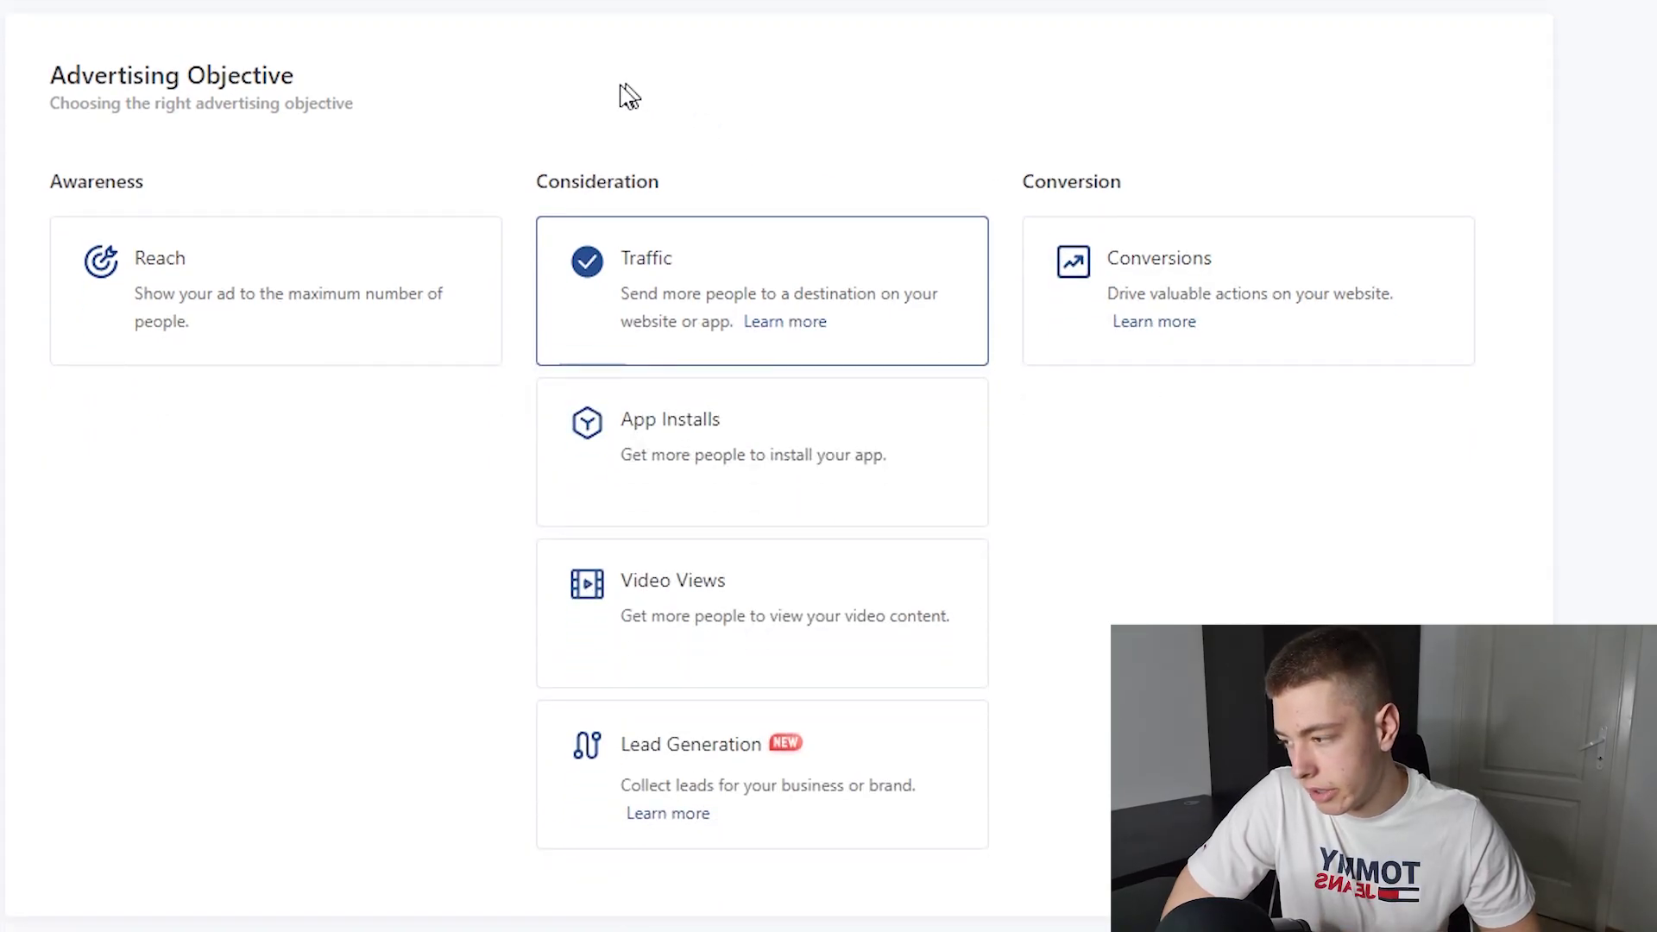
pyautogui.click(1137, 274)
pyautogui.click(868, 105)
pyautogui.click(1188, 289)
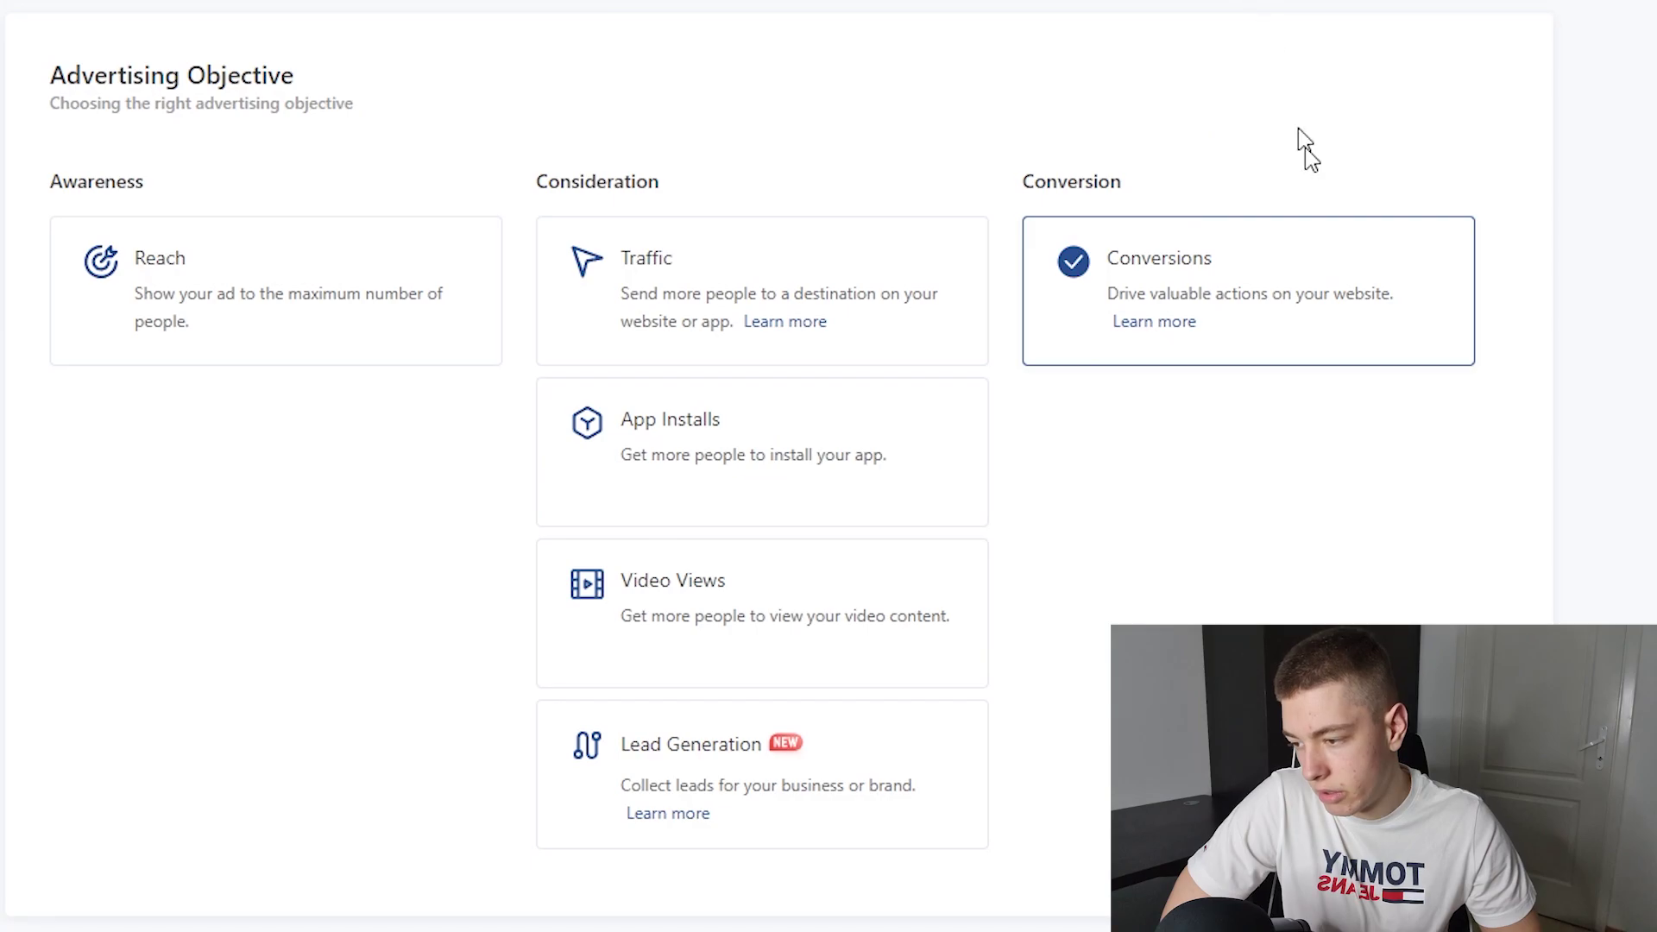
# - Name the campaign 'My First Christmas Tree'
pyautogui.scroll(-6, 694, 575)
pyautogui.tripleClick(513, 586)
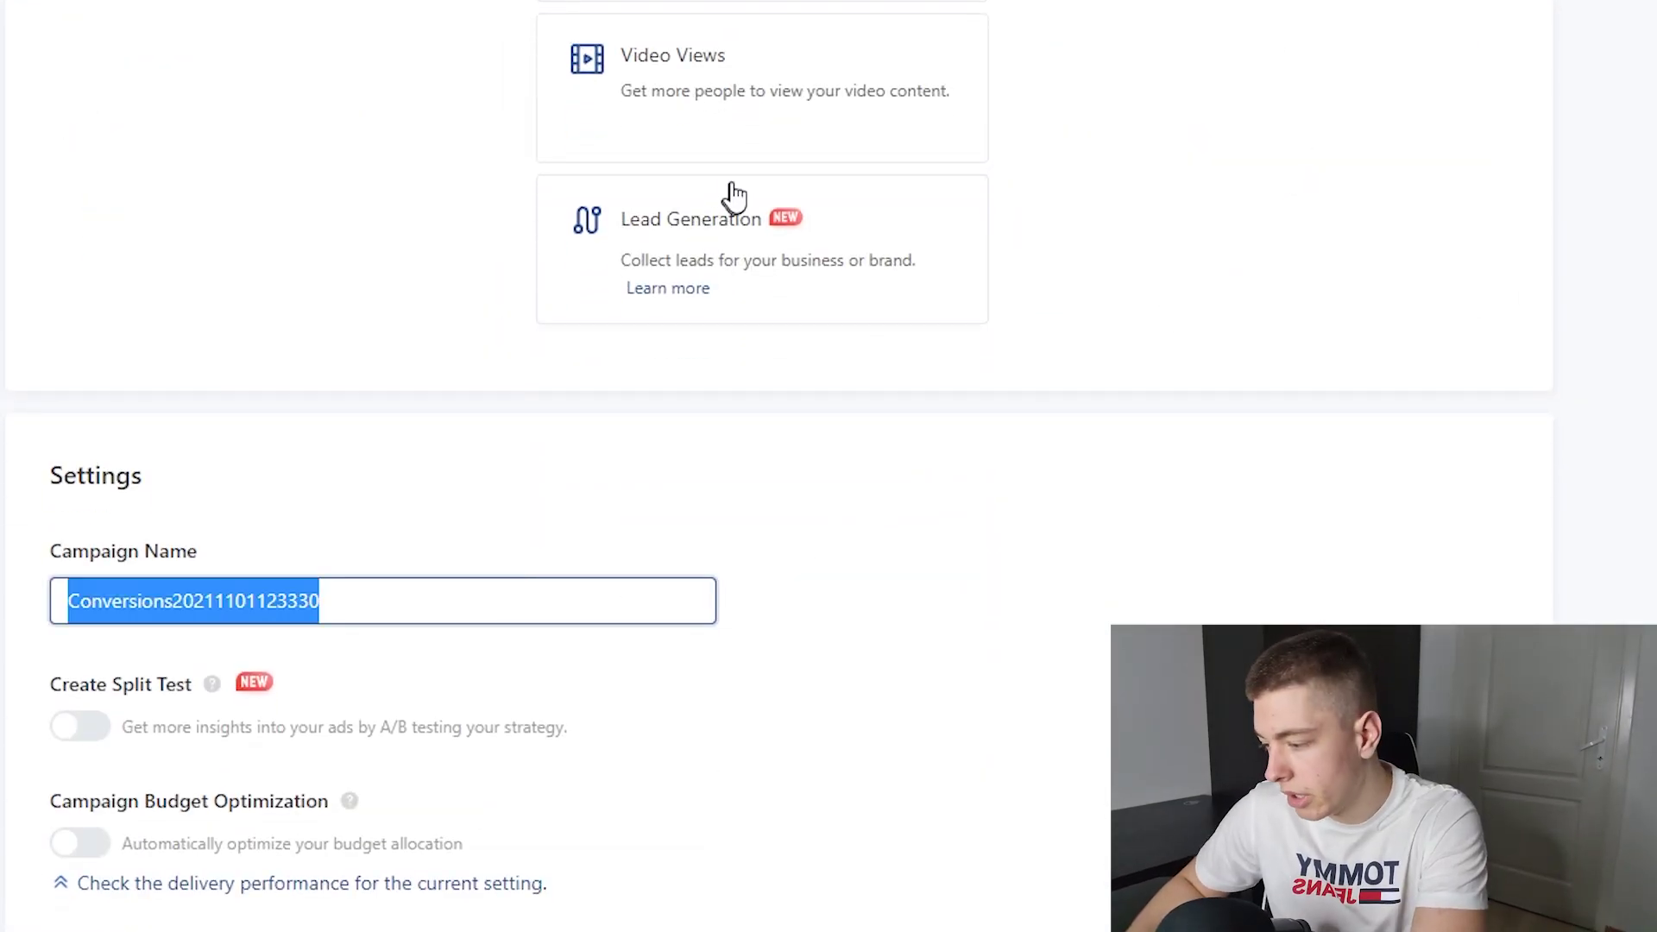
pyautogui.write('My First Chr')
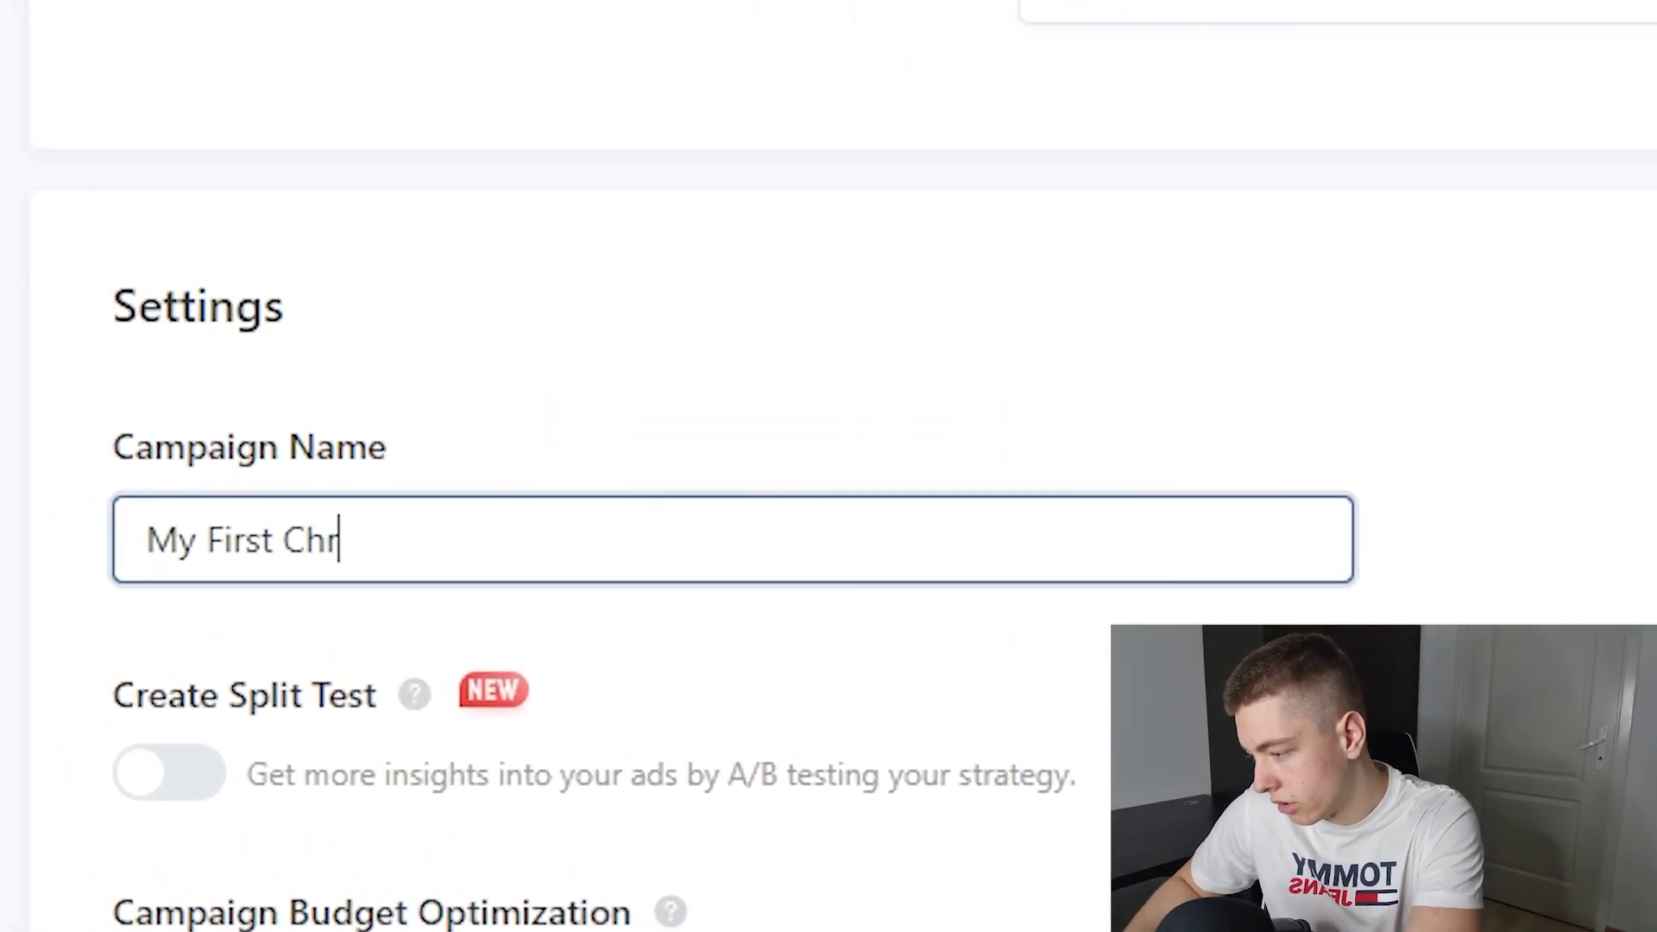
pyautogui.write('istmas Tree')
pyautogui.scroll(-3, 202, 509)
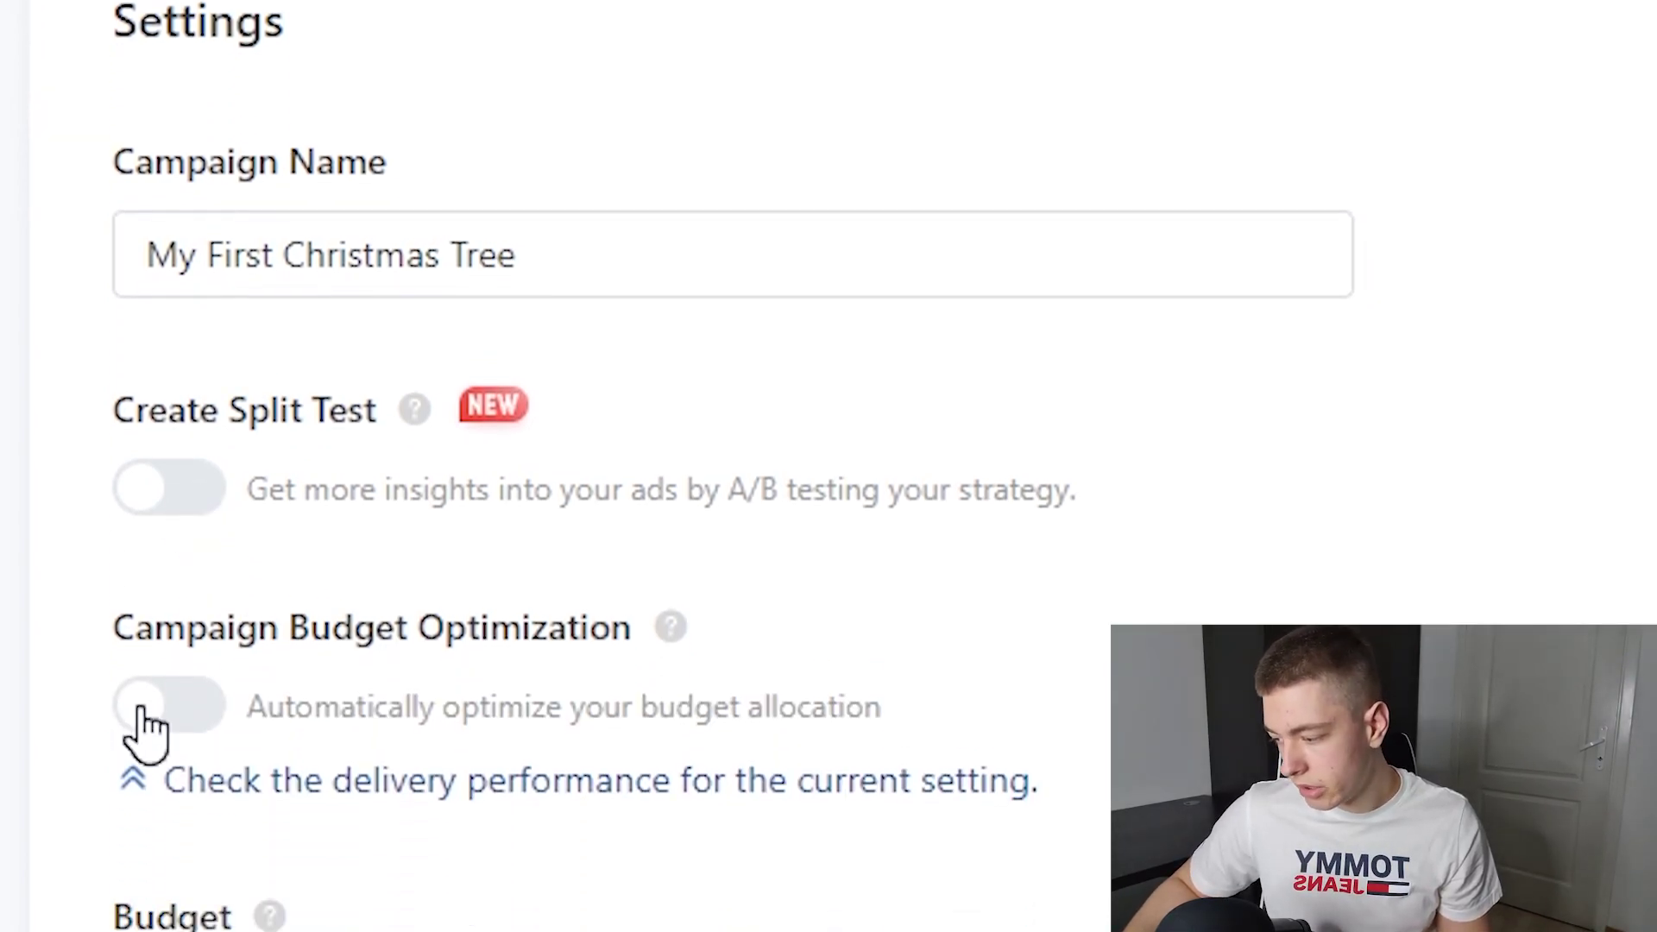
pyautogui.scroll(-5, 294, 889)
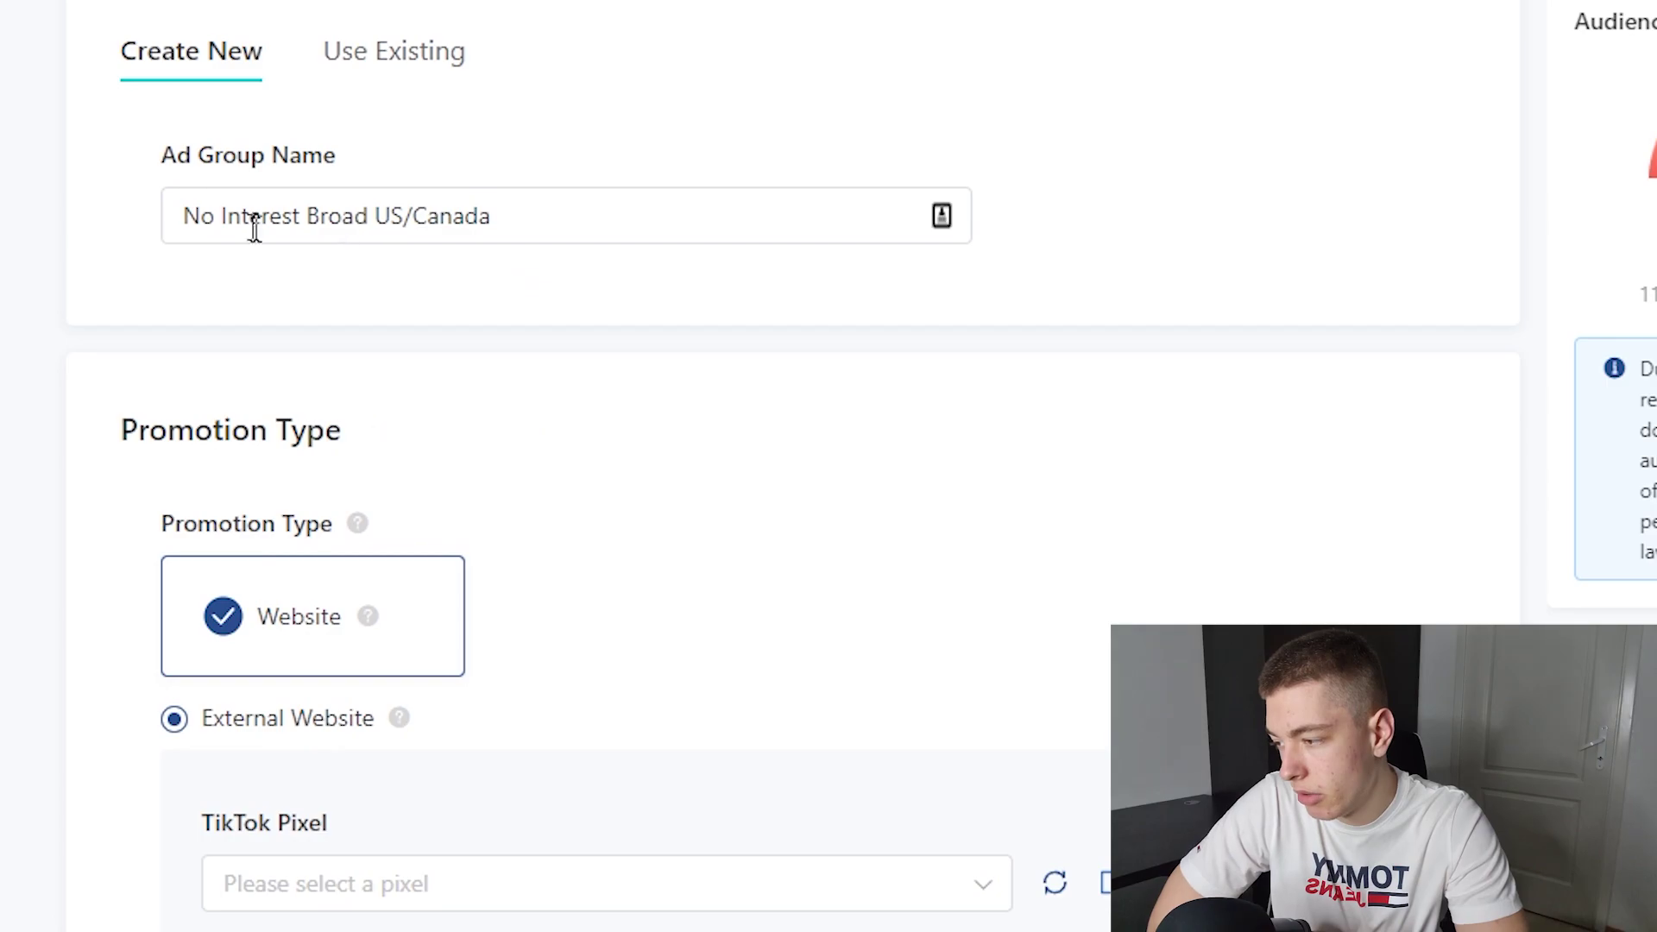
# - Check the ad group name and the optimization event choices
pyautogui.tripleClick(255, 226)
pyautogui.click(555, 190)
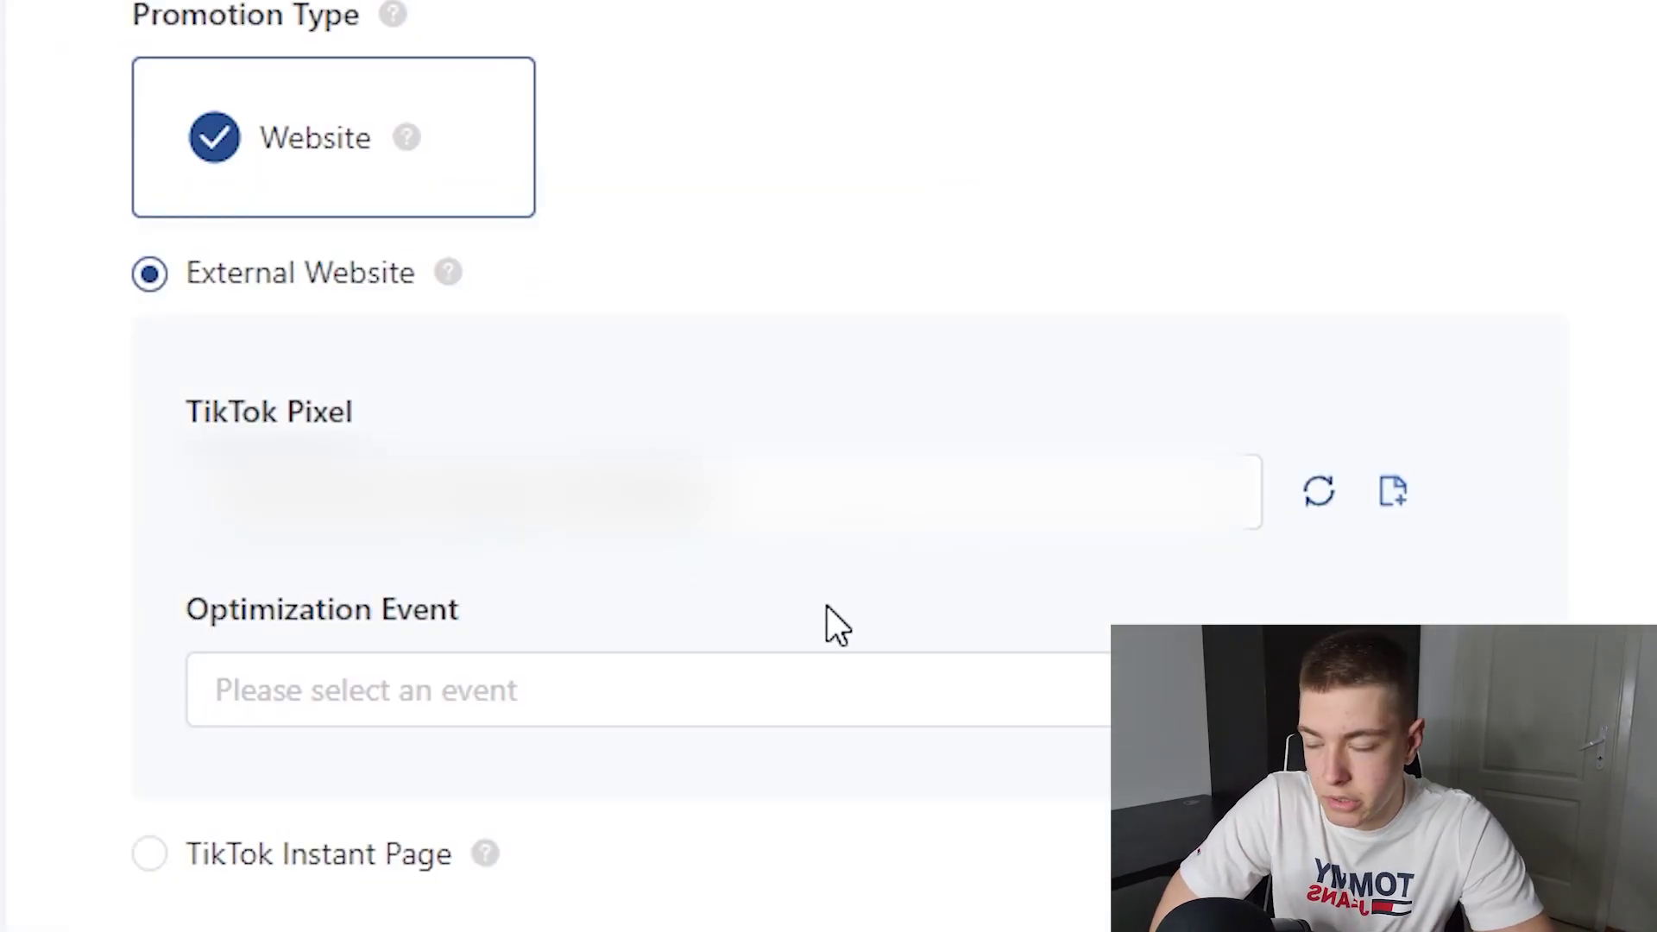
pyautogui.click(633, 712)
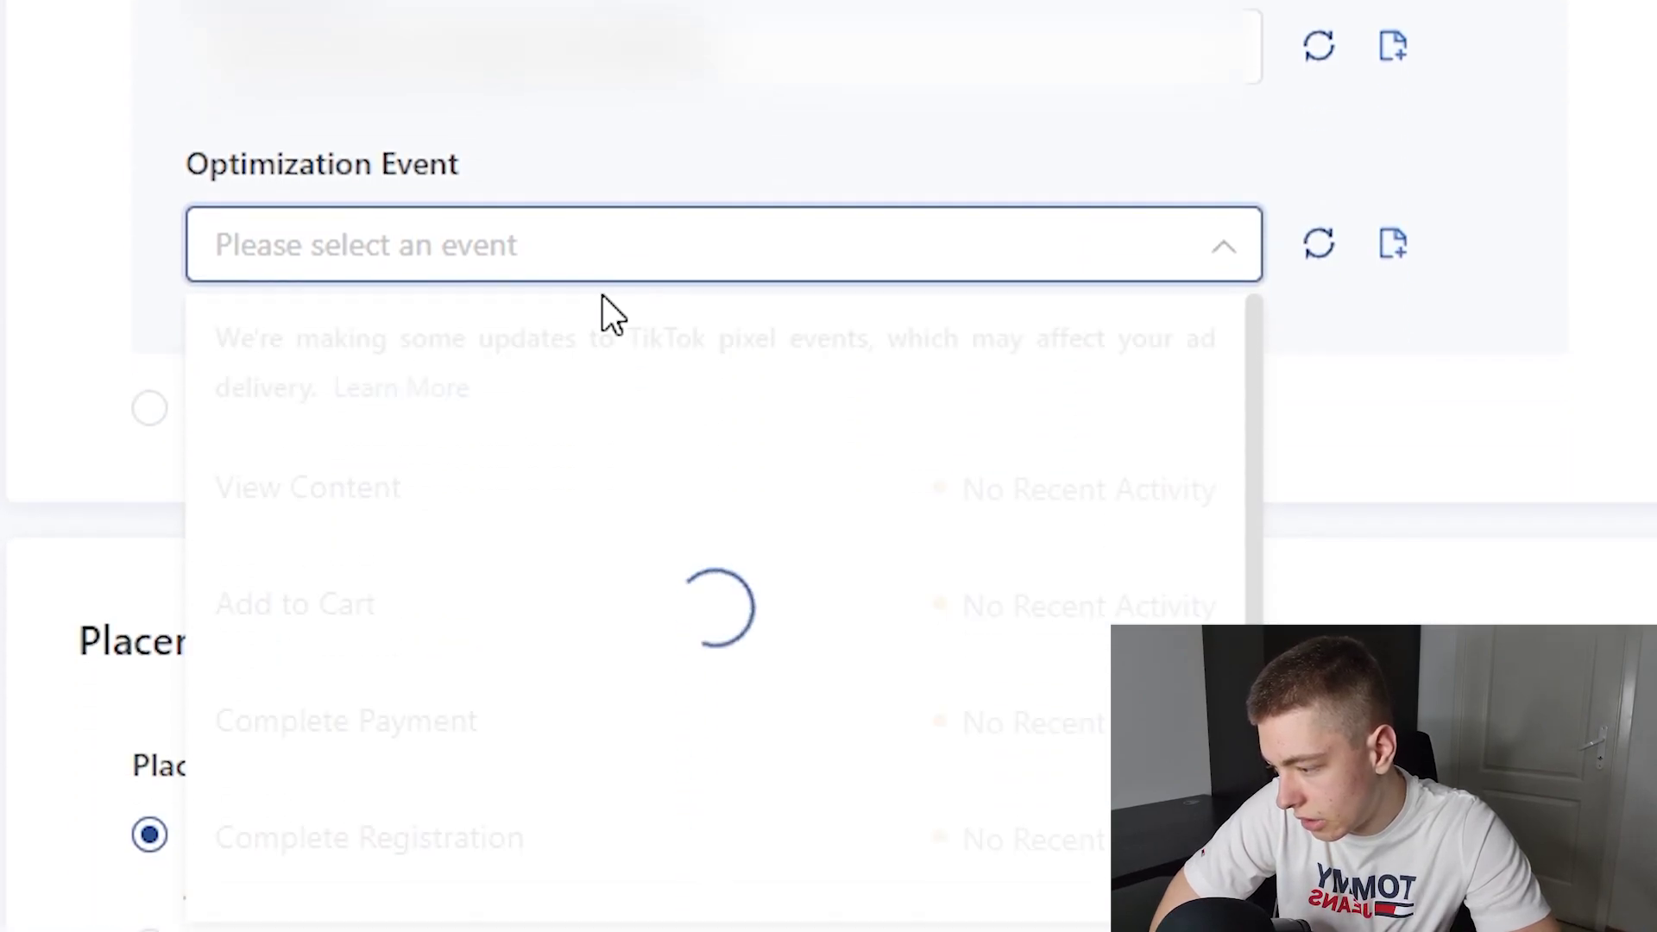
pyautogui.scroll(-3, 545, 587)
pyautogui.click(473, 554)
pyautogui.scroll(-5, 268, 362)
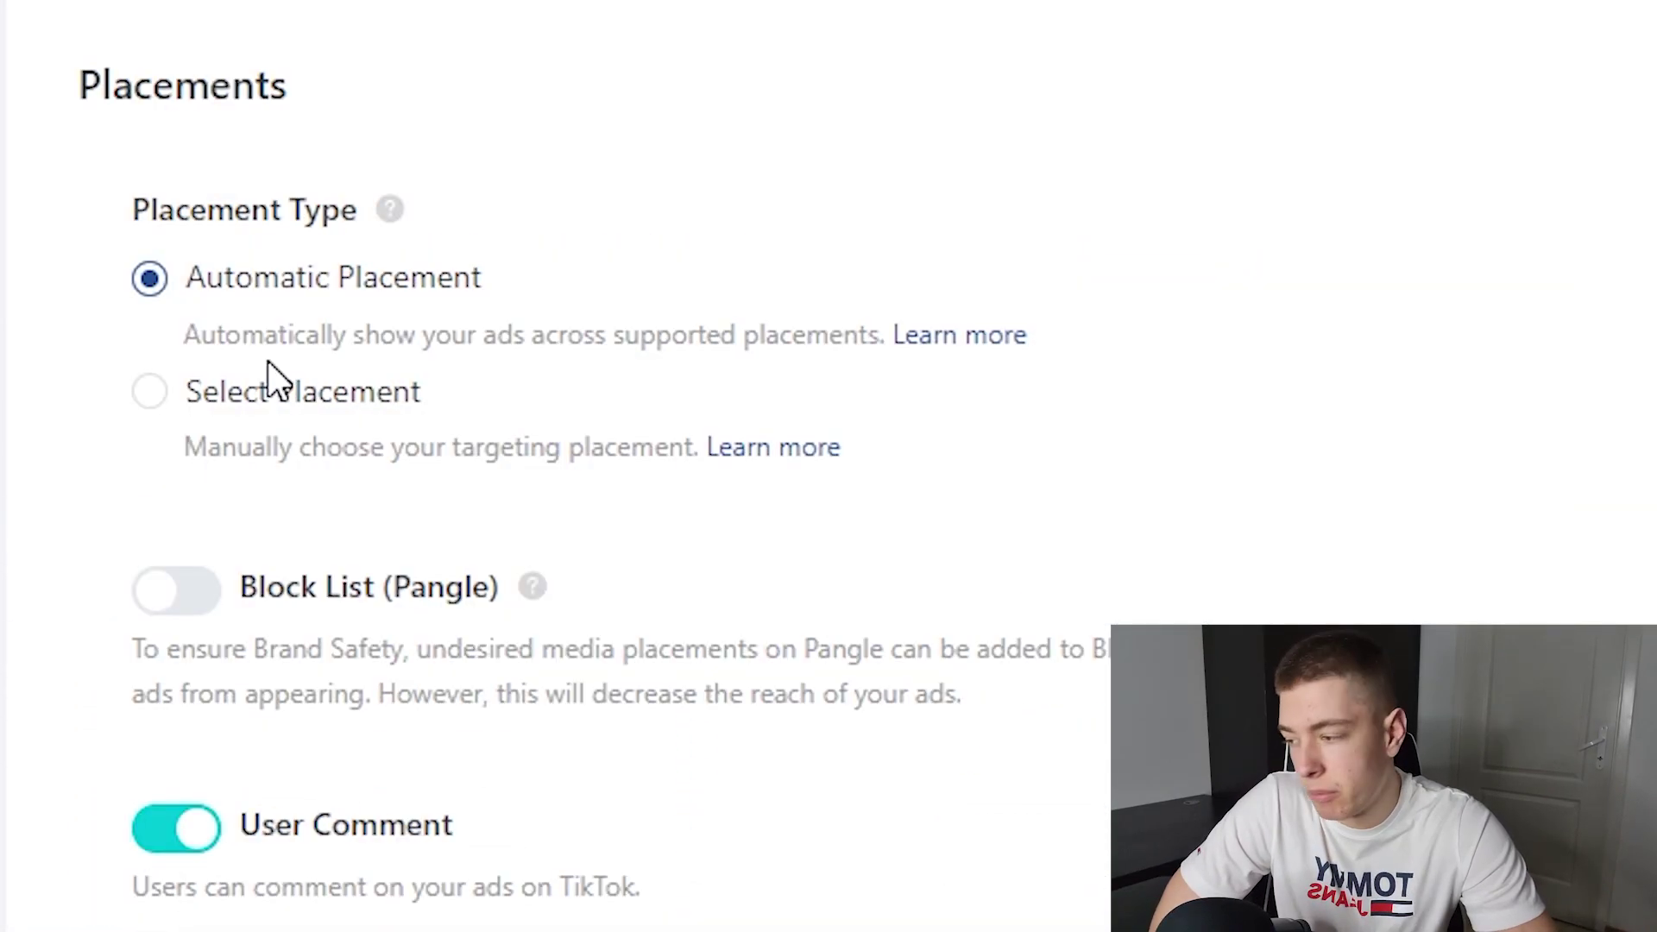
# - Place ads on TikTok only, removing News Feed App Series and Pangle, and disable video downloads
pyautogui.click(275, 398)
pyautogui.click(207, 720)
pyautogui.click(201, 873)
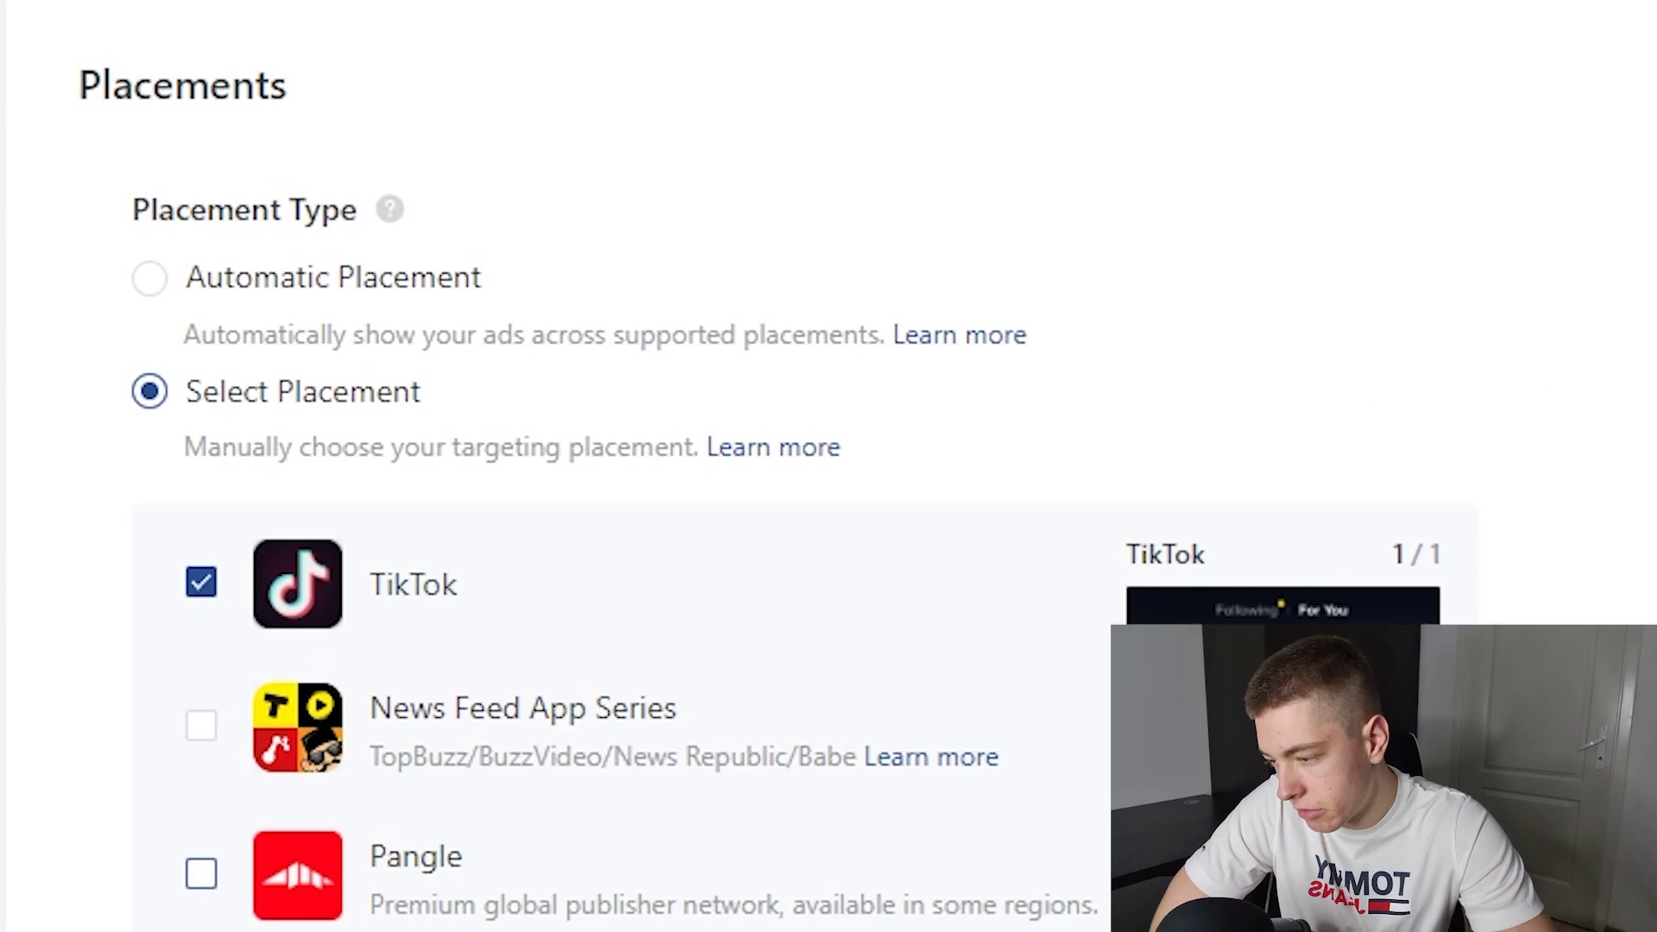
pyautogui.scroll(-10, 363, 184)
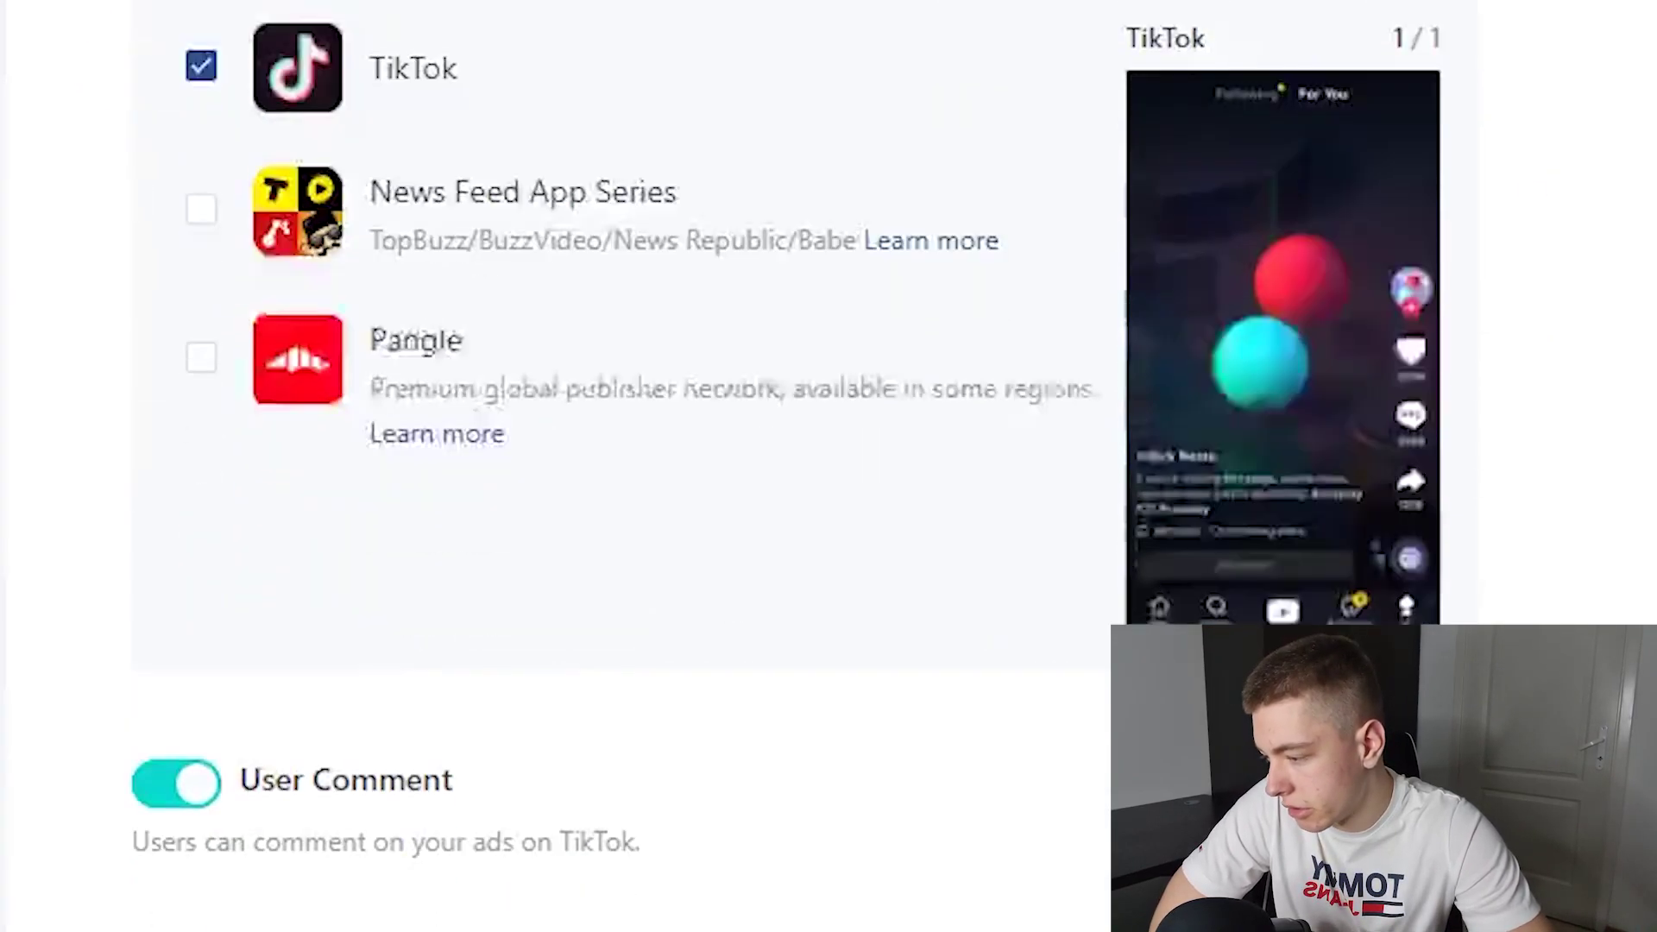
pyautogui.scroll(2, 274, 381)
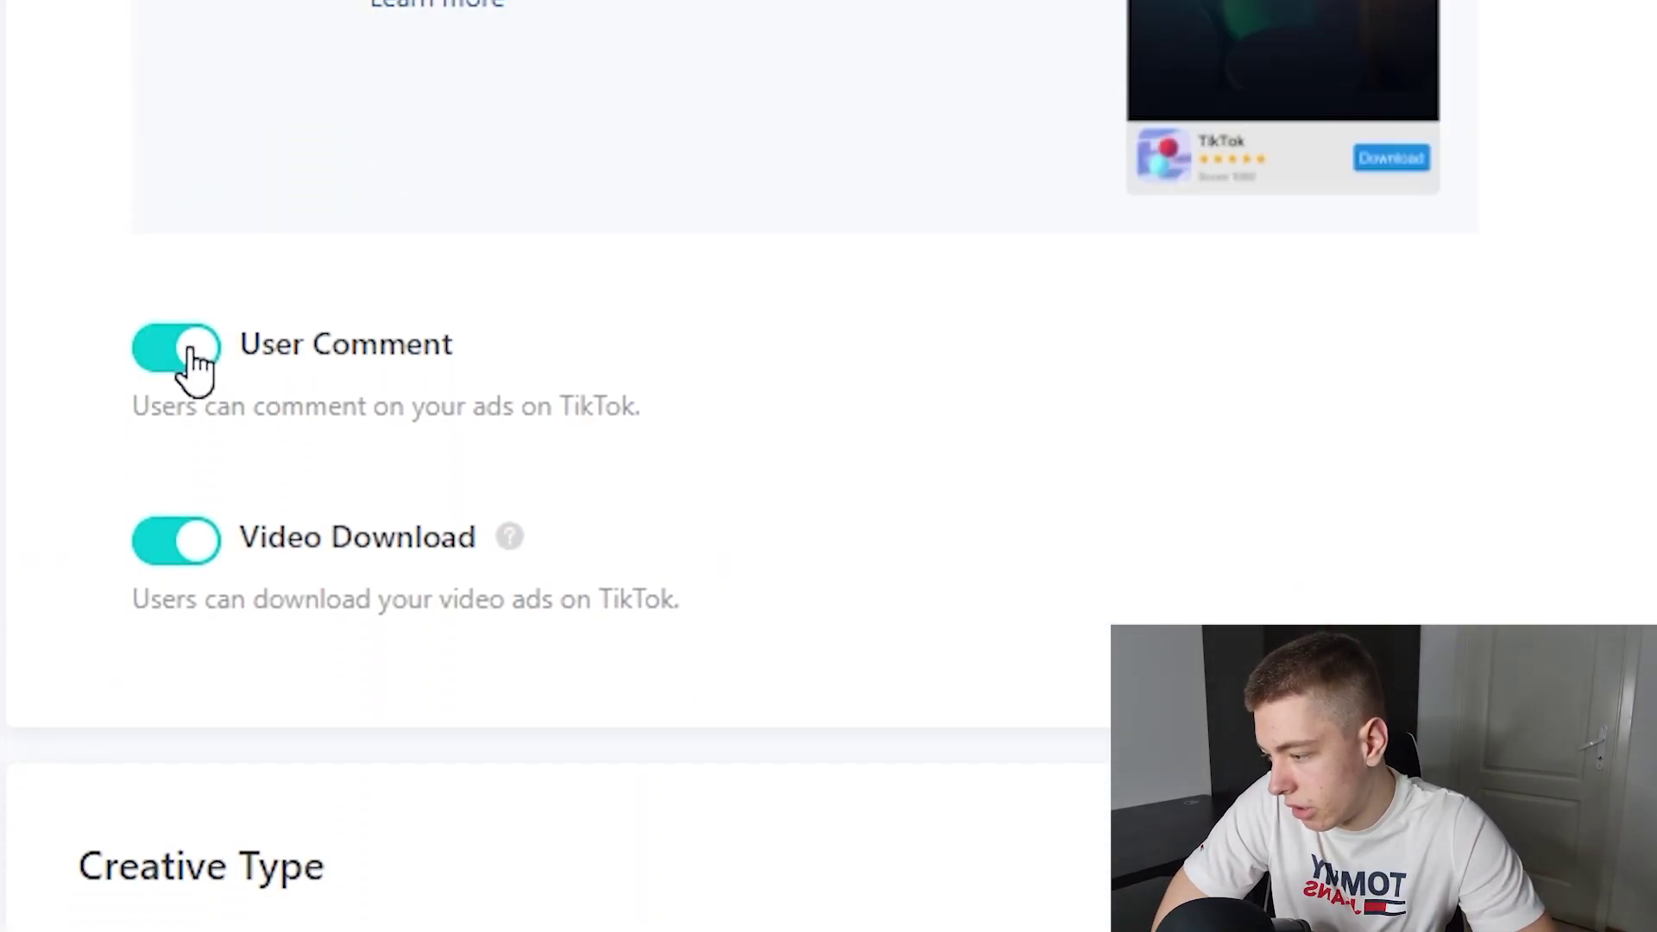
pyautogui.click(210, 559)
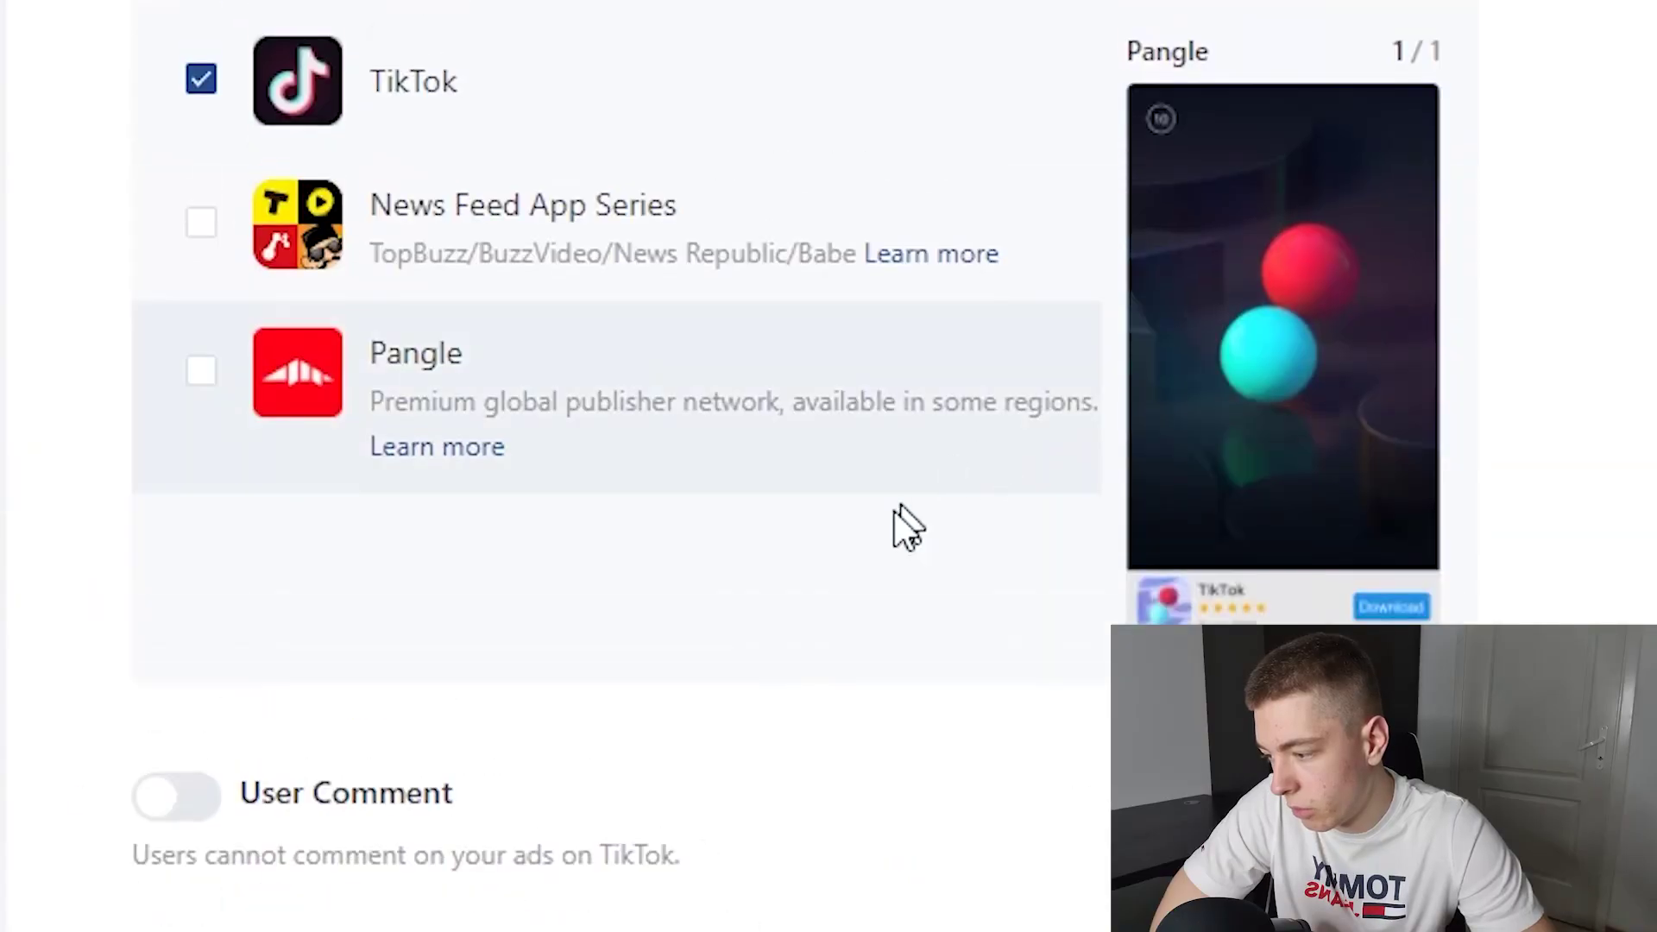
pyautogui.scroll(-3, 894, 525)
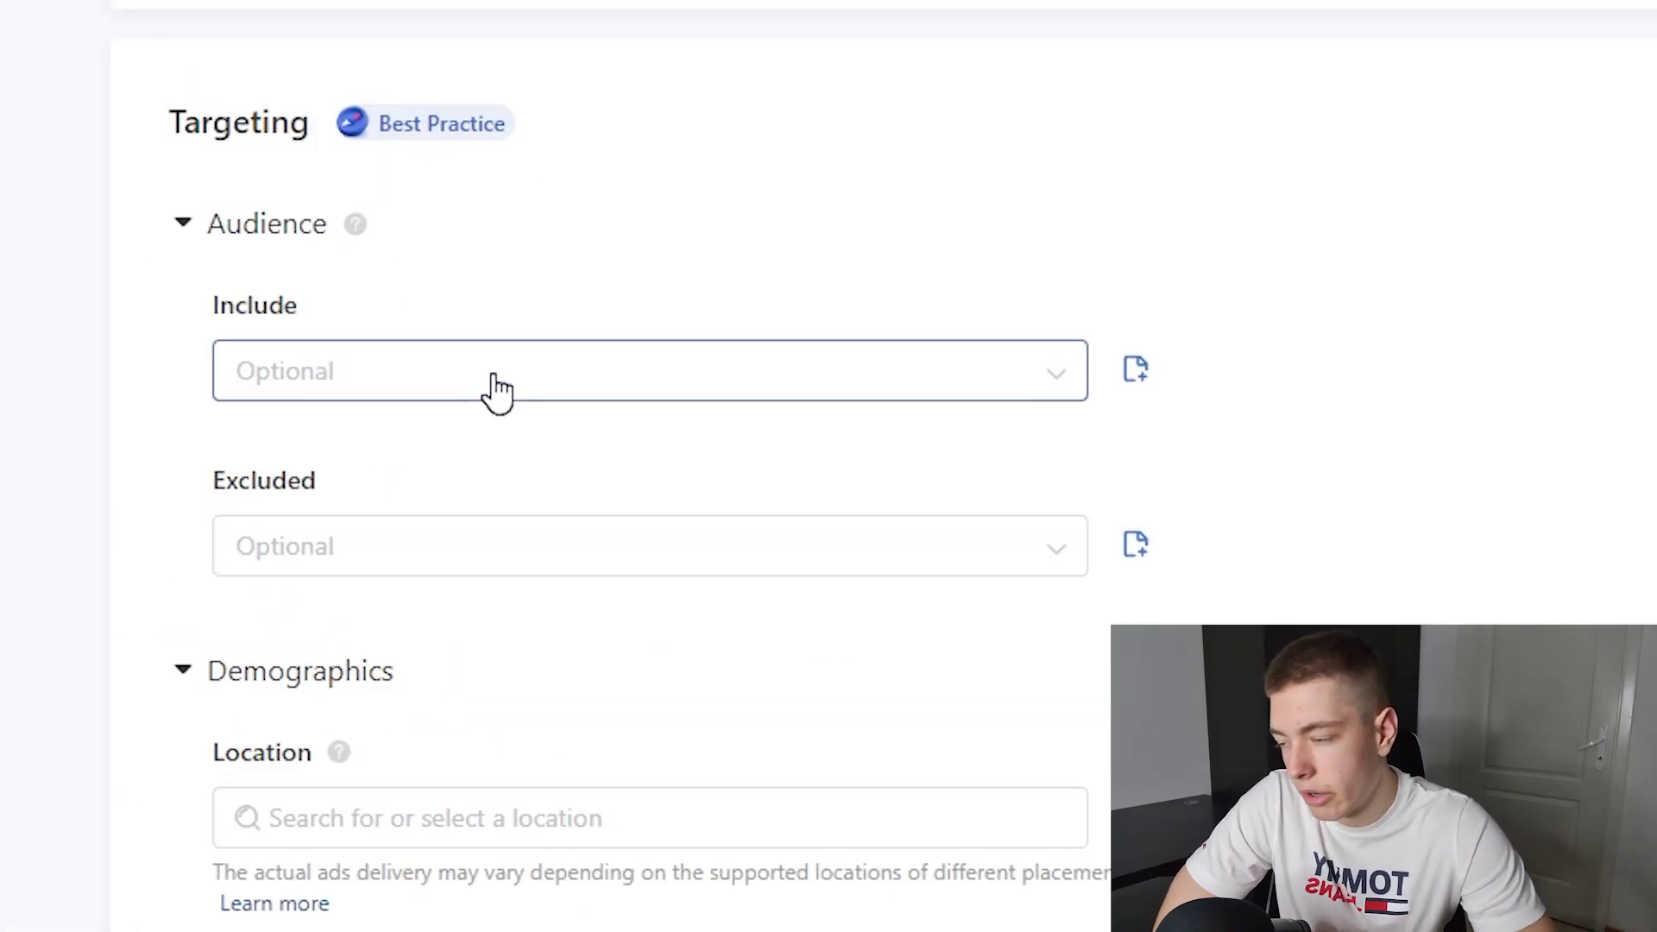
pyautogui.scroll(-6, 496, 393)
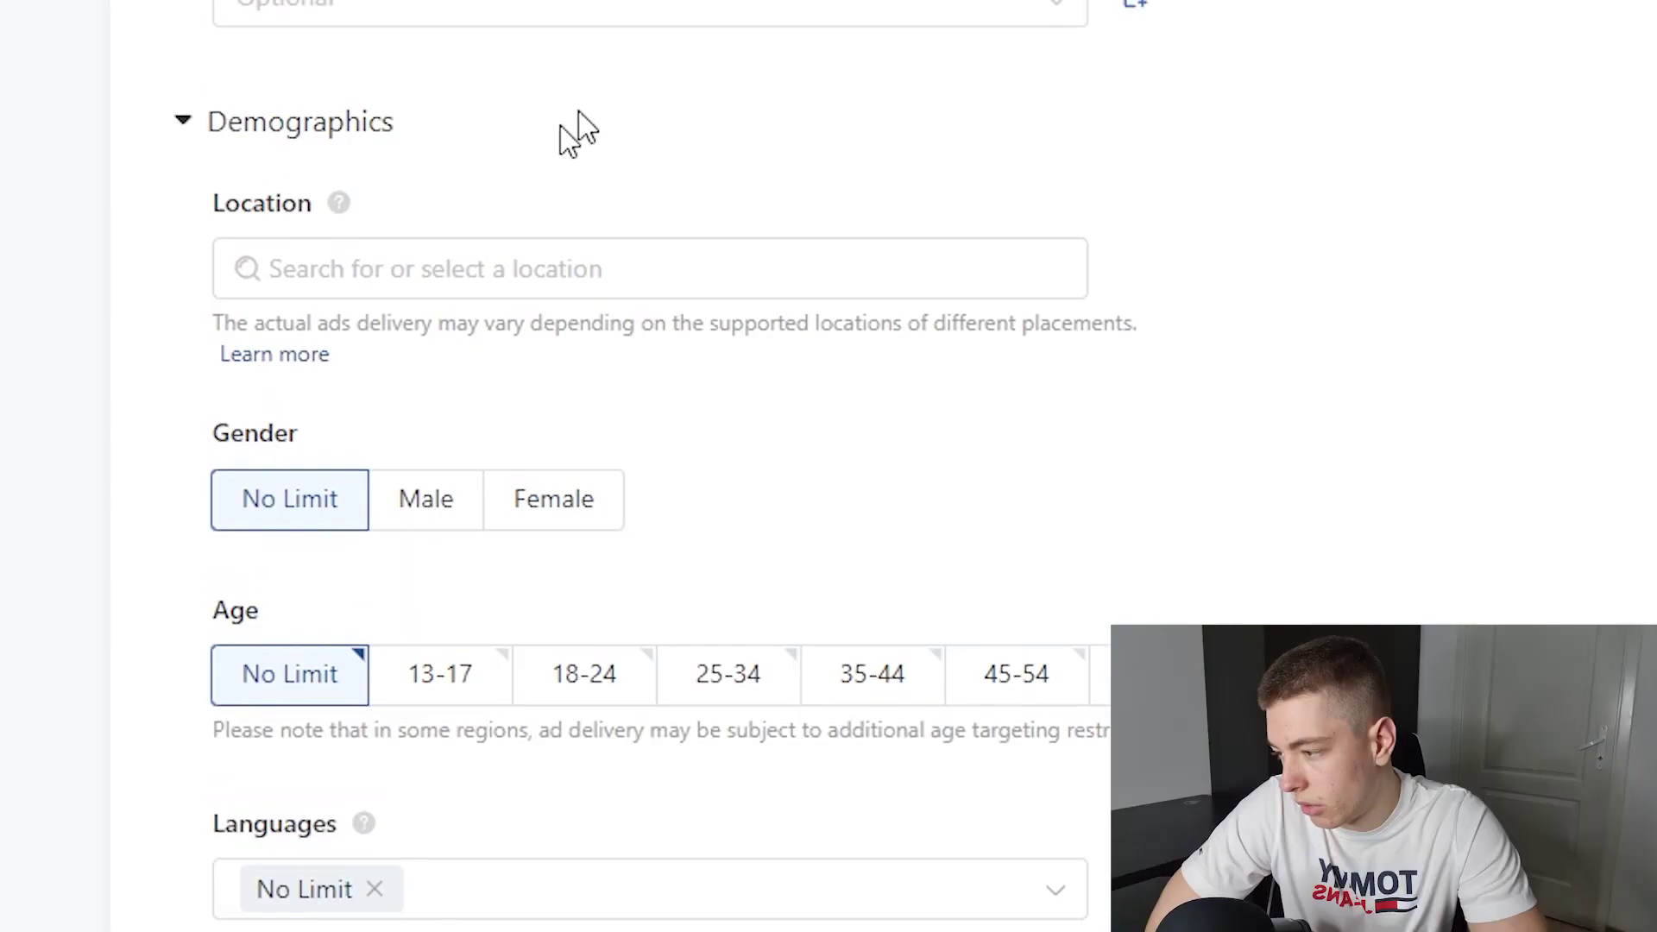
# - Target the United States and Canada and switch the bid strategy to Lowest Cost
pyautogui.click(432, 288)
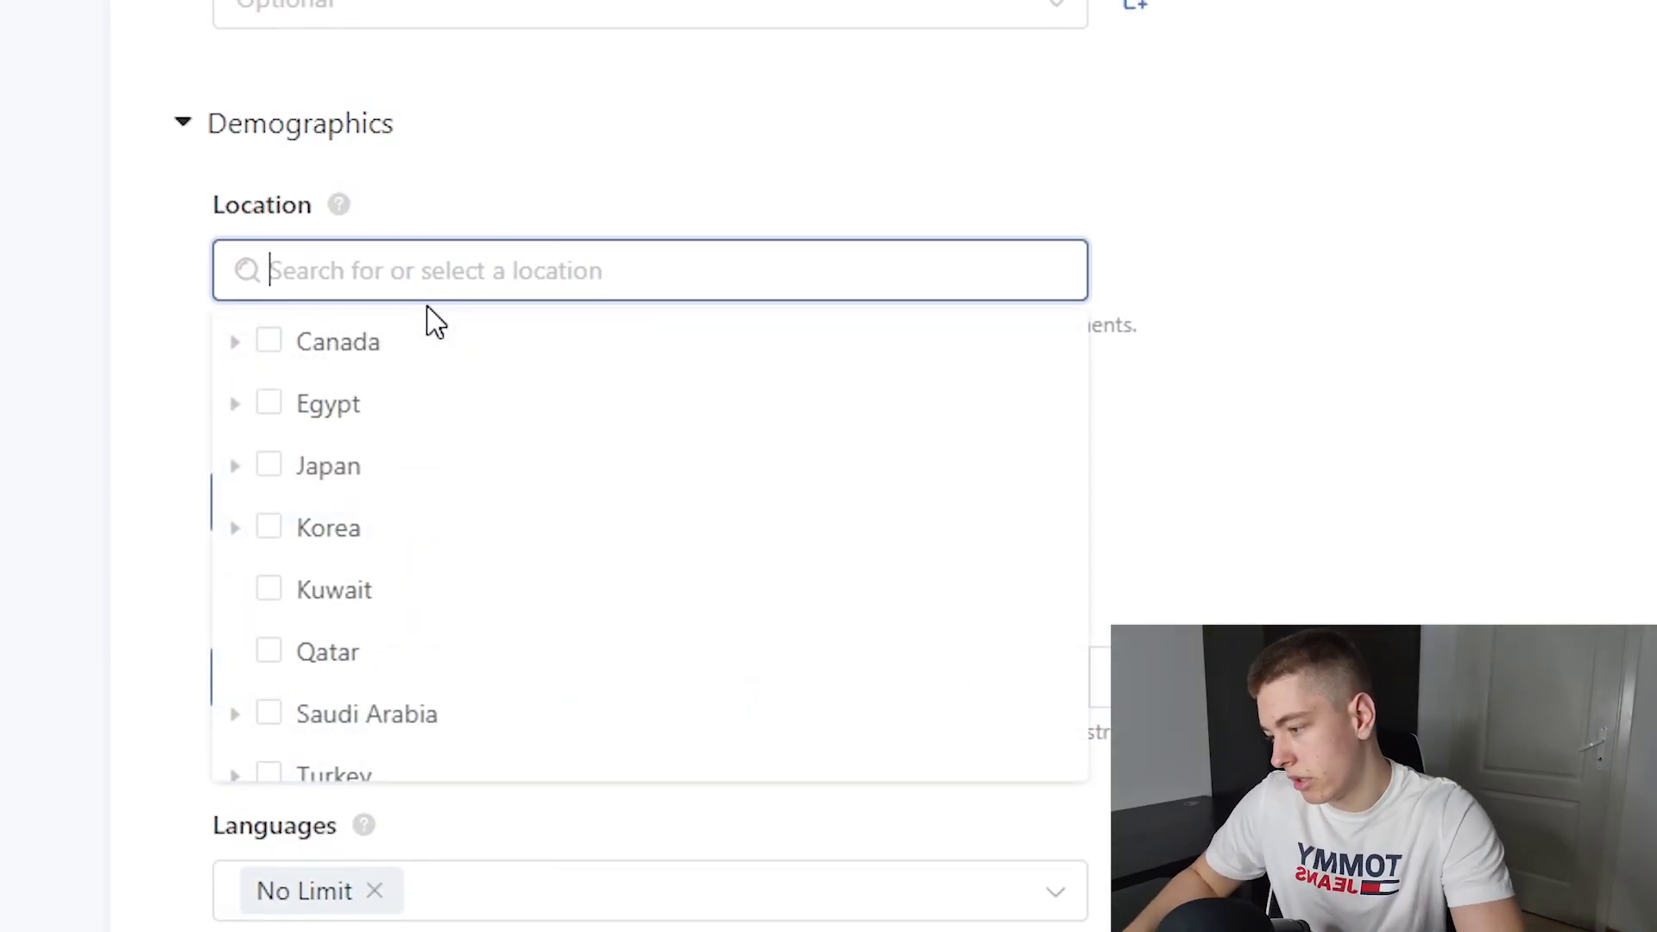
pyautogui.scroll(-3, 270, 751)
pyautogui.click(270, 751)
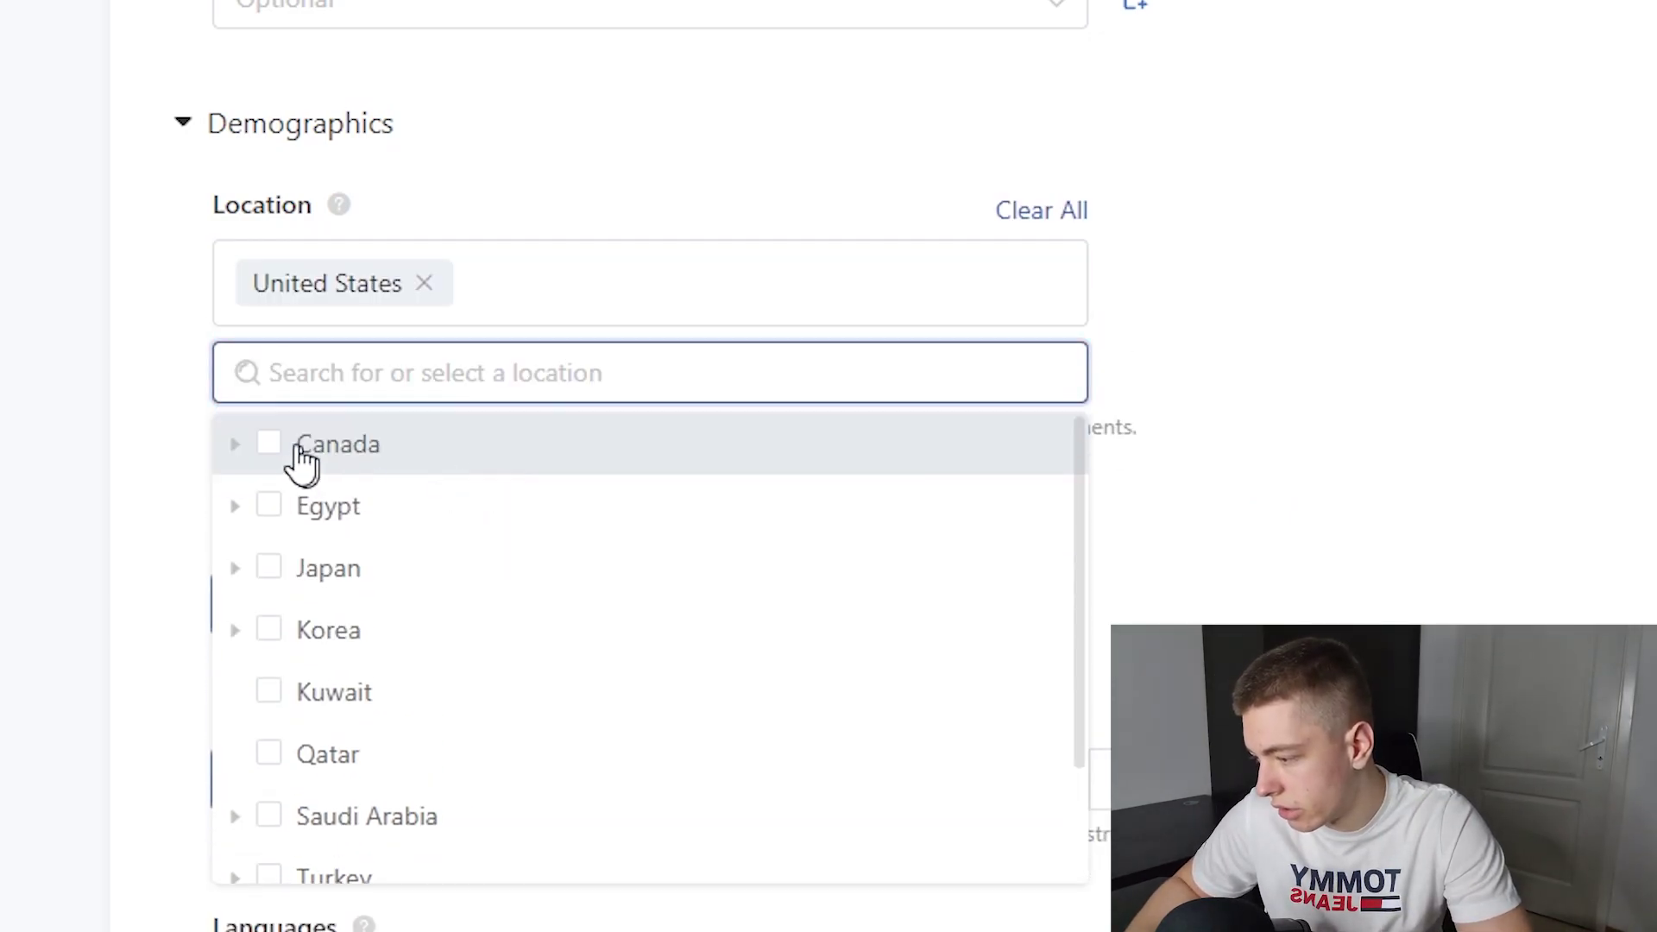
pyautogui.click(302, 457)
pyautogui.click(906, 310)
pyautogui.scroll(-12, 992, 397)
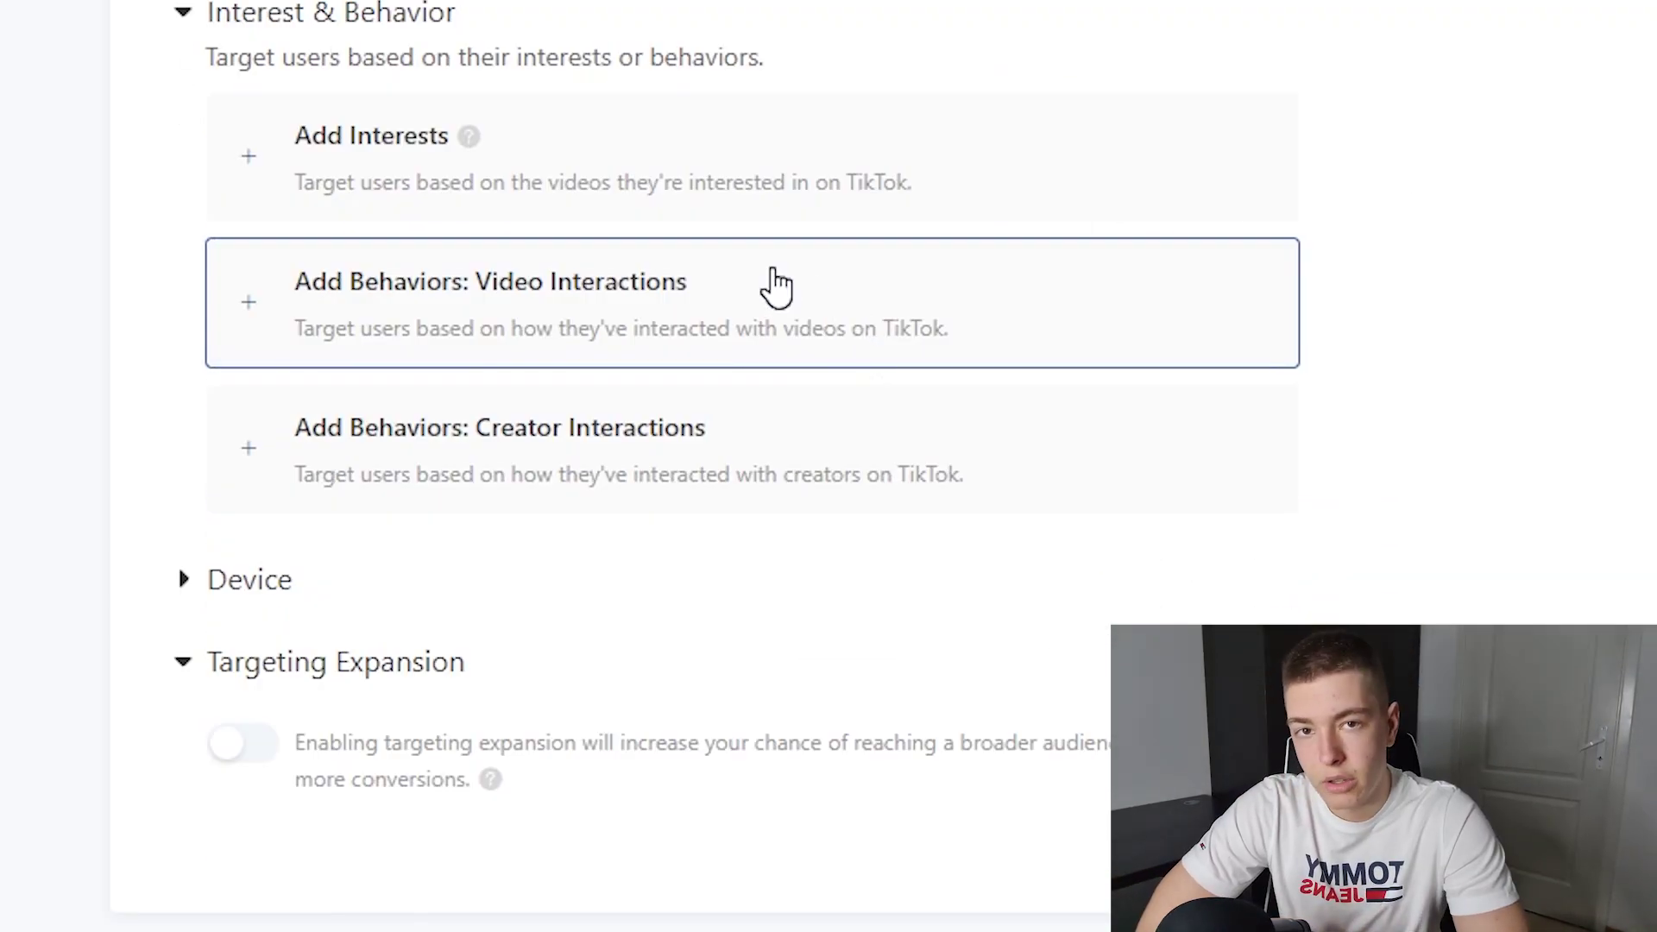
pyautogui.scroll(-10, 314, 92)
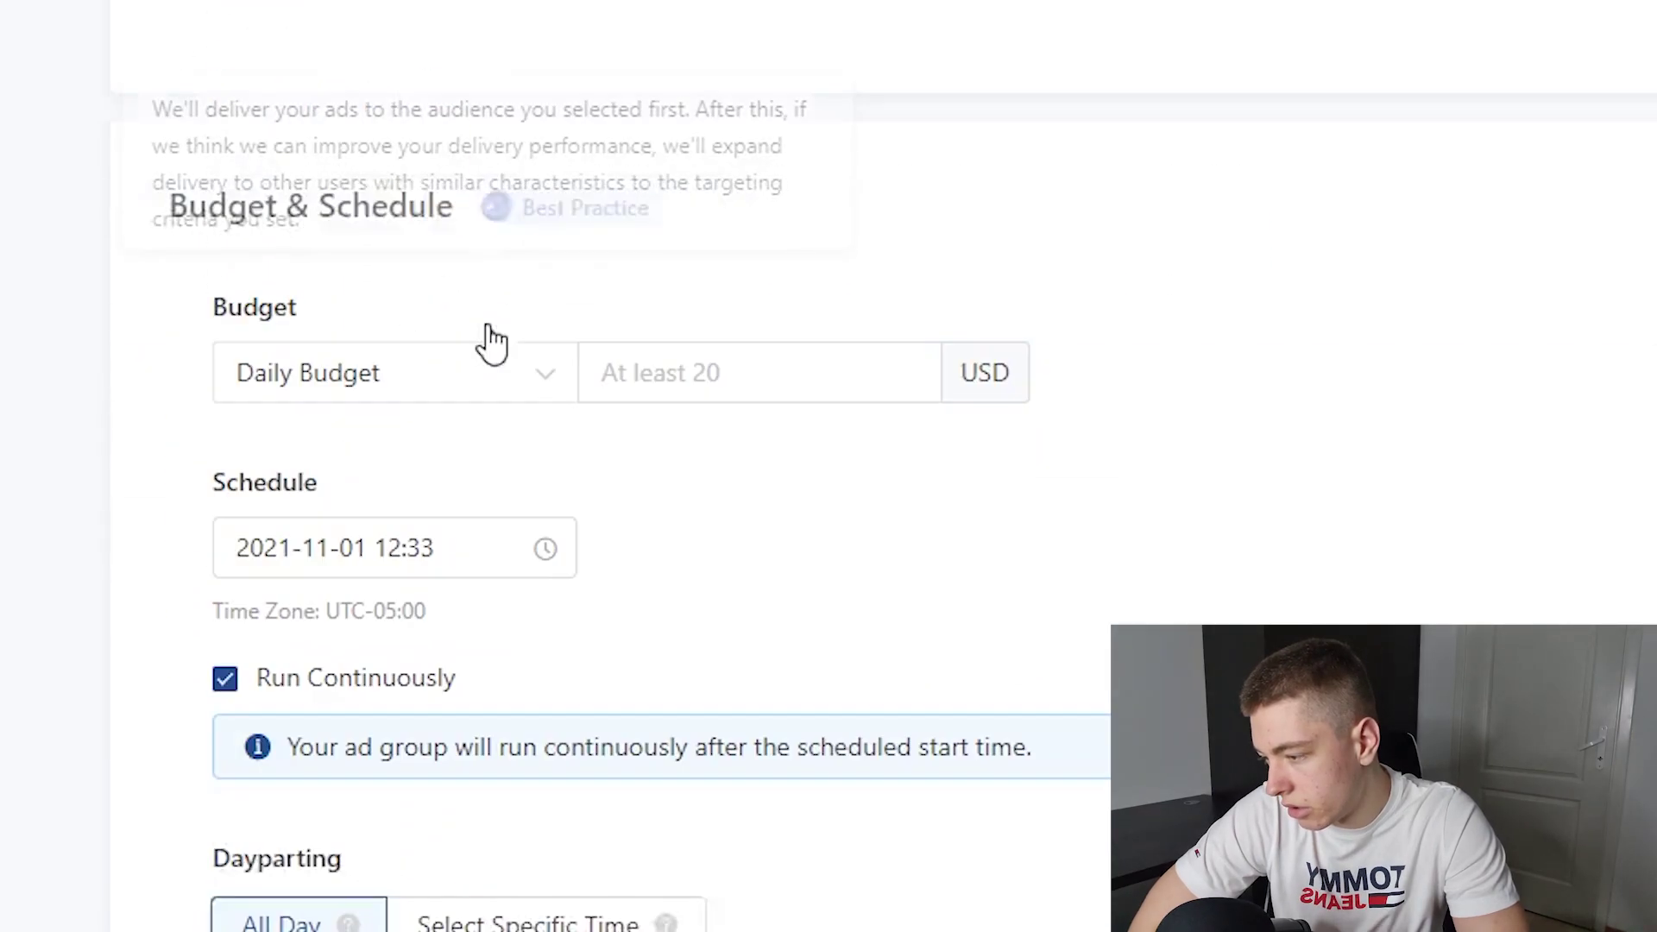
pyautogui.scroll(-1, 492, 342)
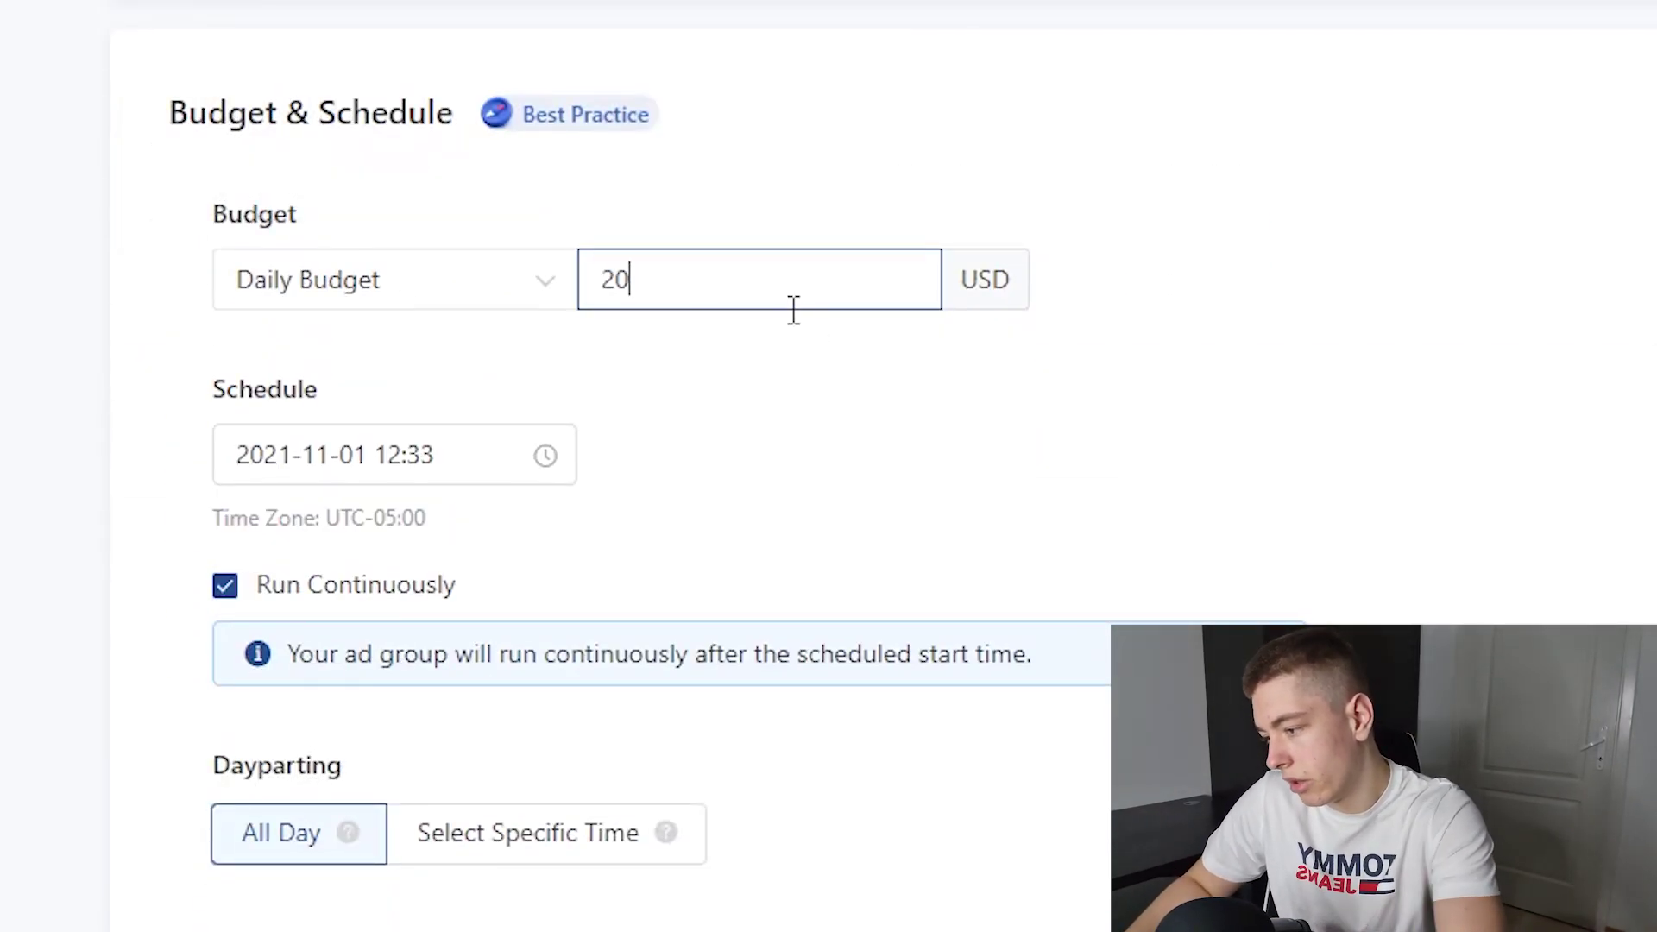
pyautogui.scroll(-12, 431, 332)
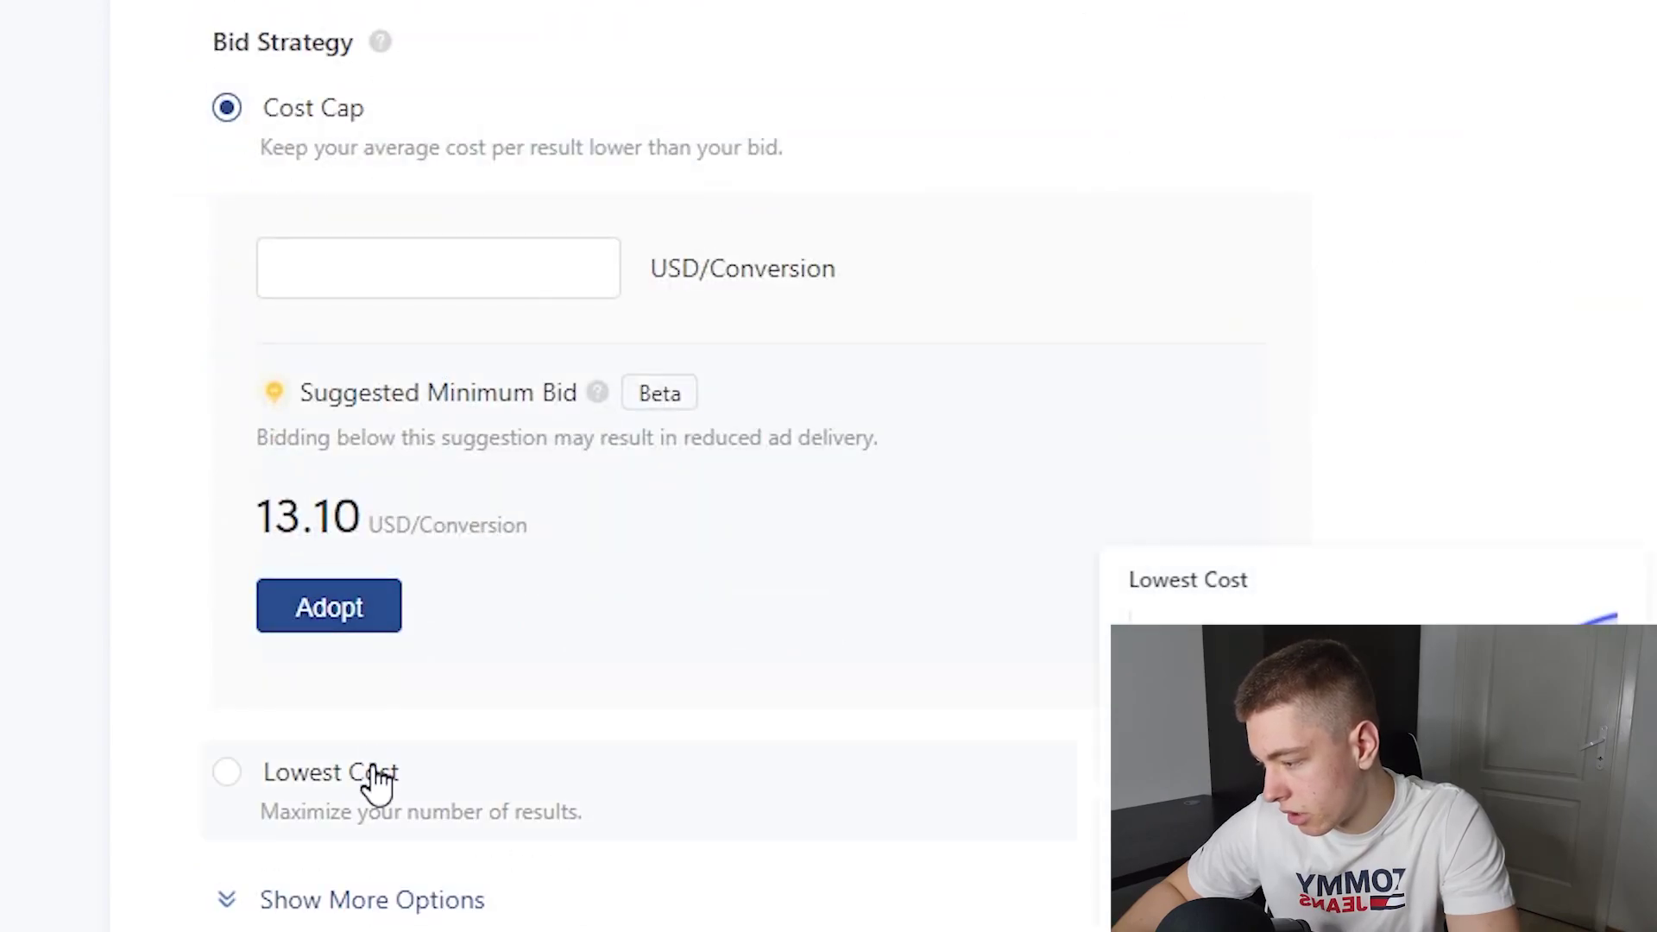
pyautogui.click(377, 777)
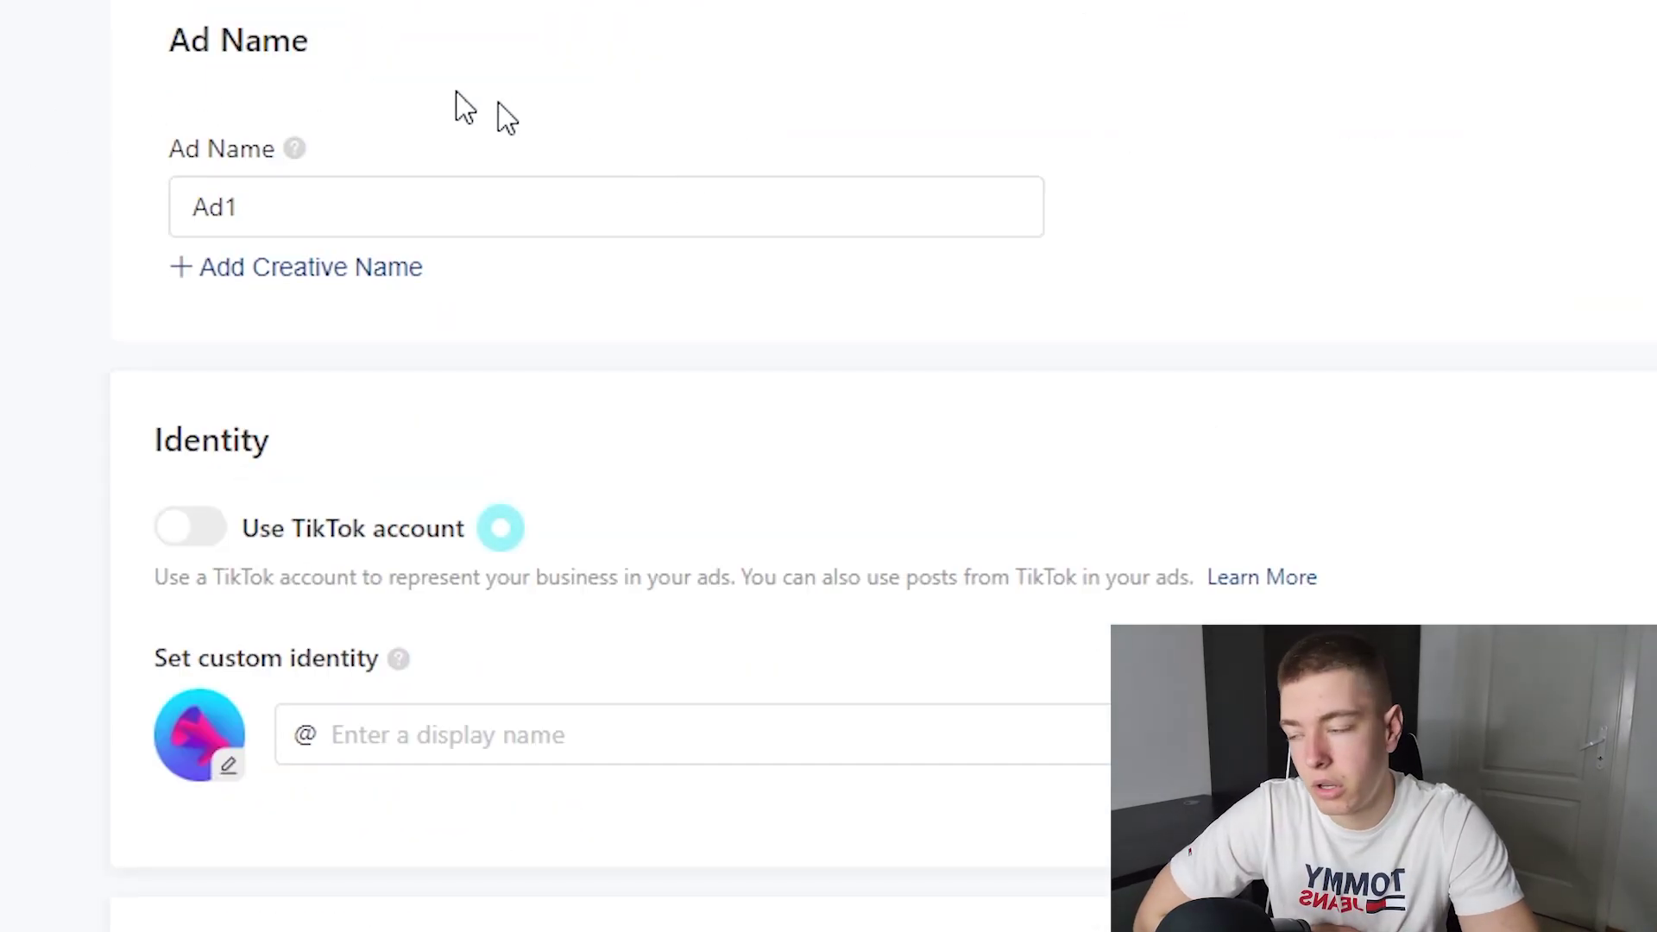
# - Scroll down the ad setup from the custom identity to the Ad Details section
pyautogui.scroll(-2, 333, 377)
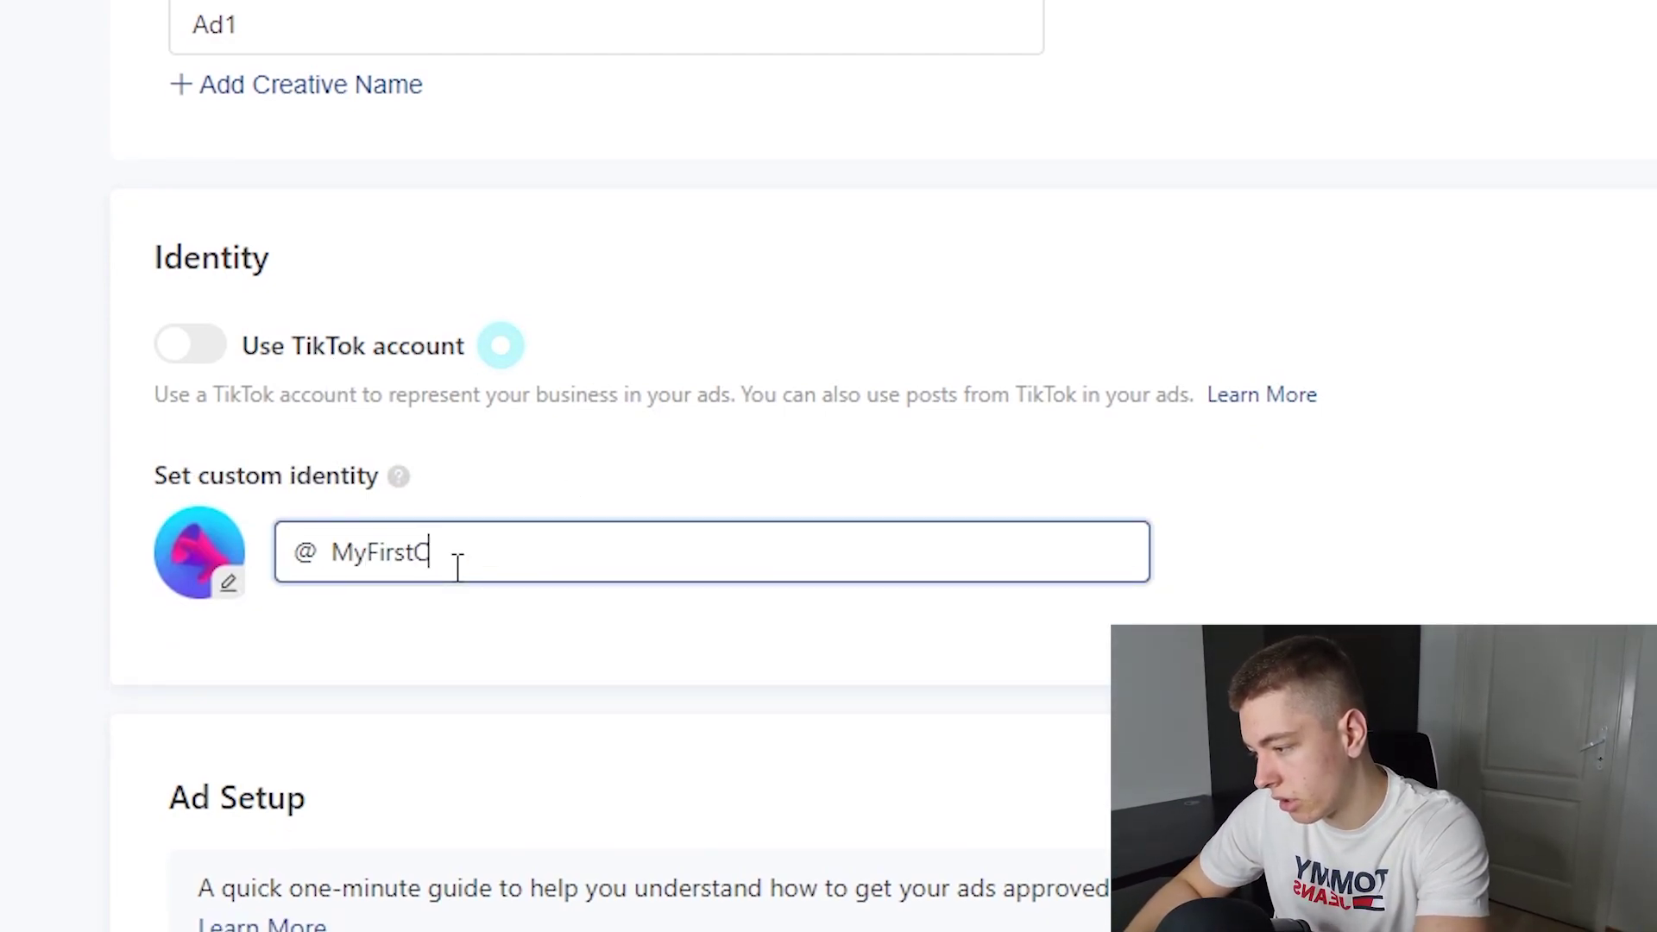
pyautogui.scroll(-12, 458, 570)
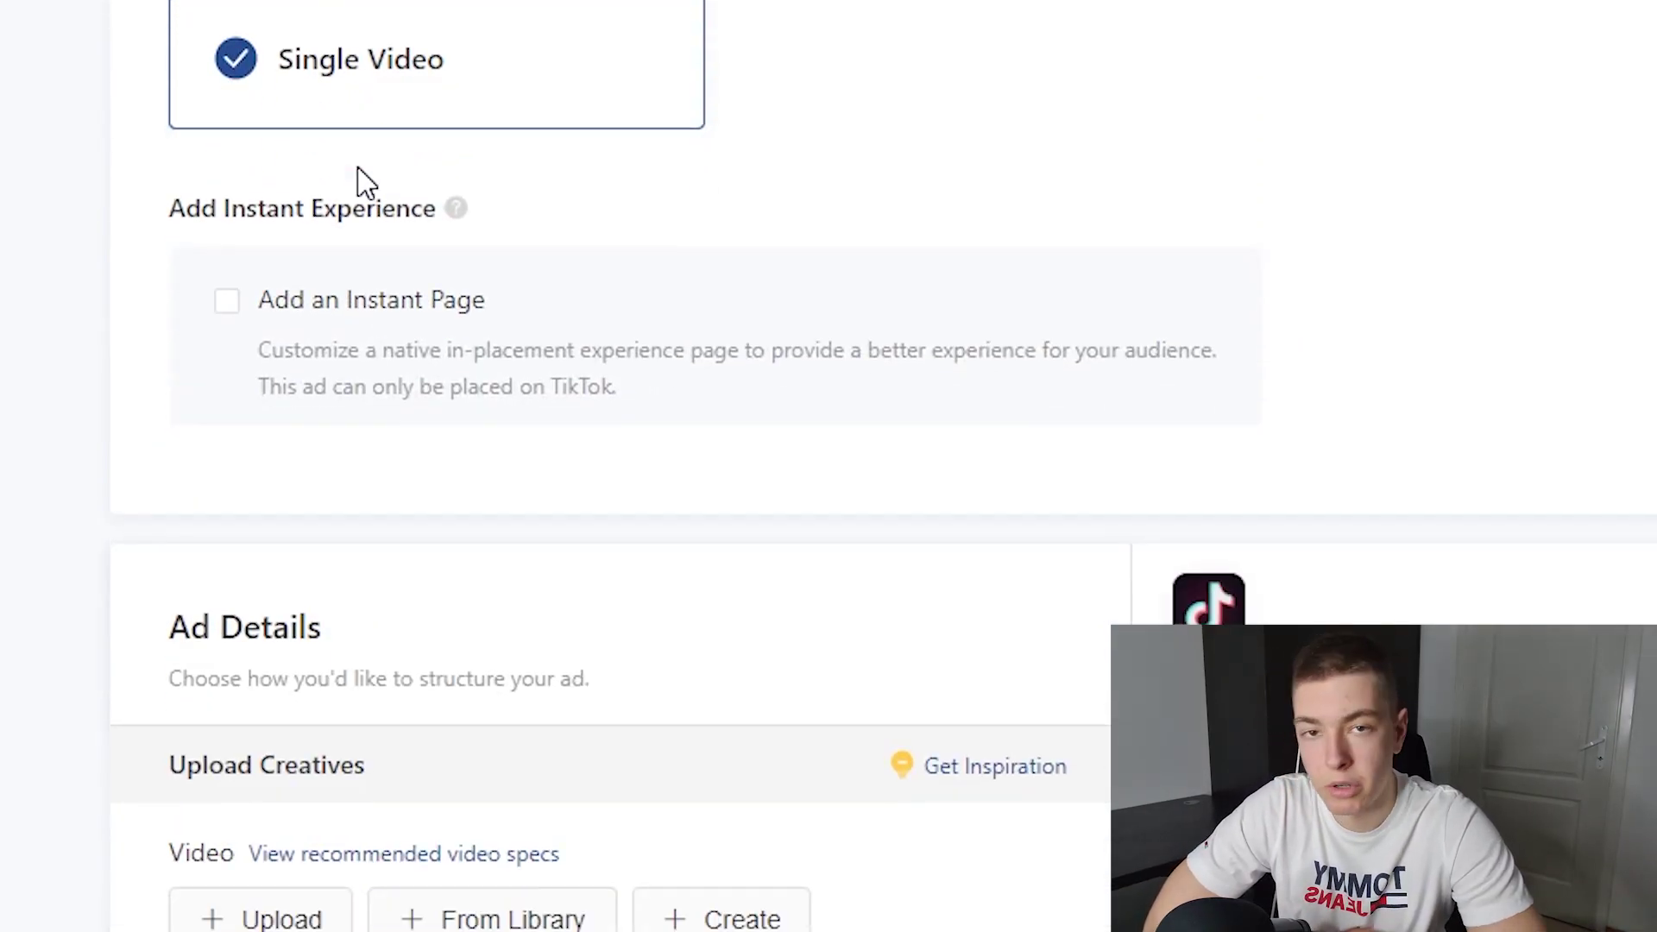
pyautogui.scroll(-4, 350, 168)
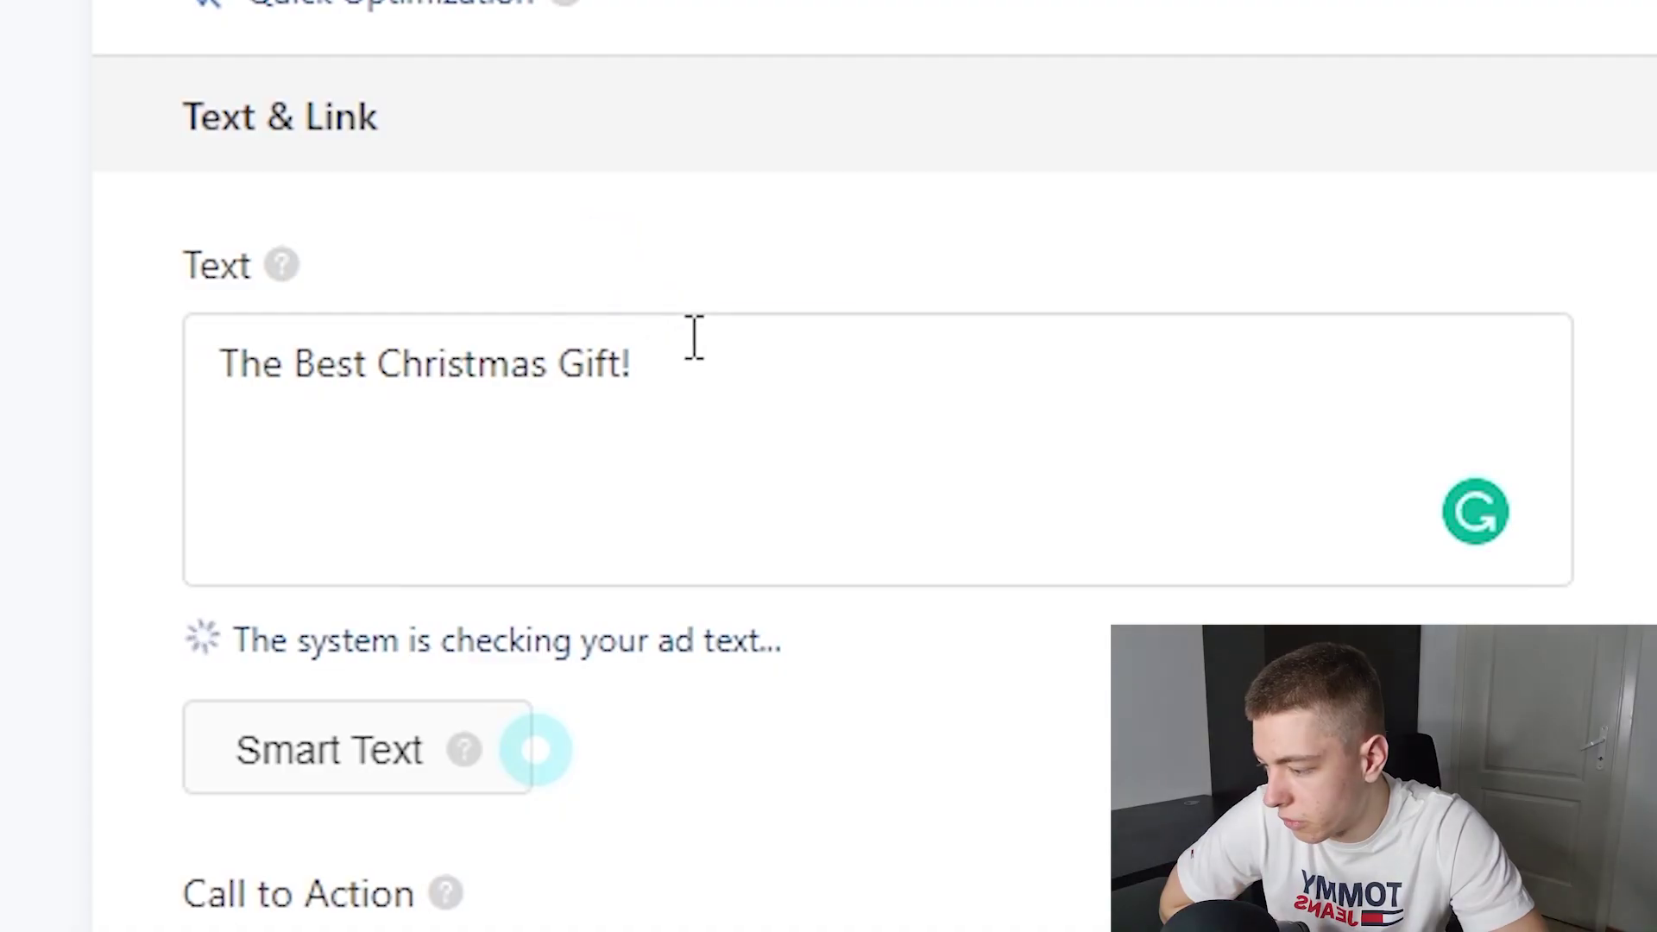
# - Set the ad text to 'The Best Christmas Gift!' and the call to action to Shop now
pyautogui.moveTo(695, 337); pyautogui.dragTo(147, 340)
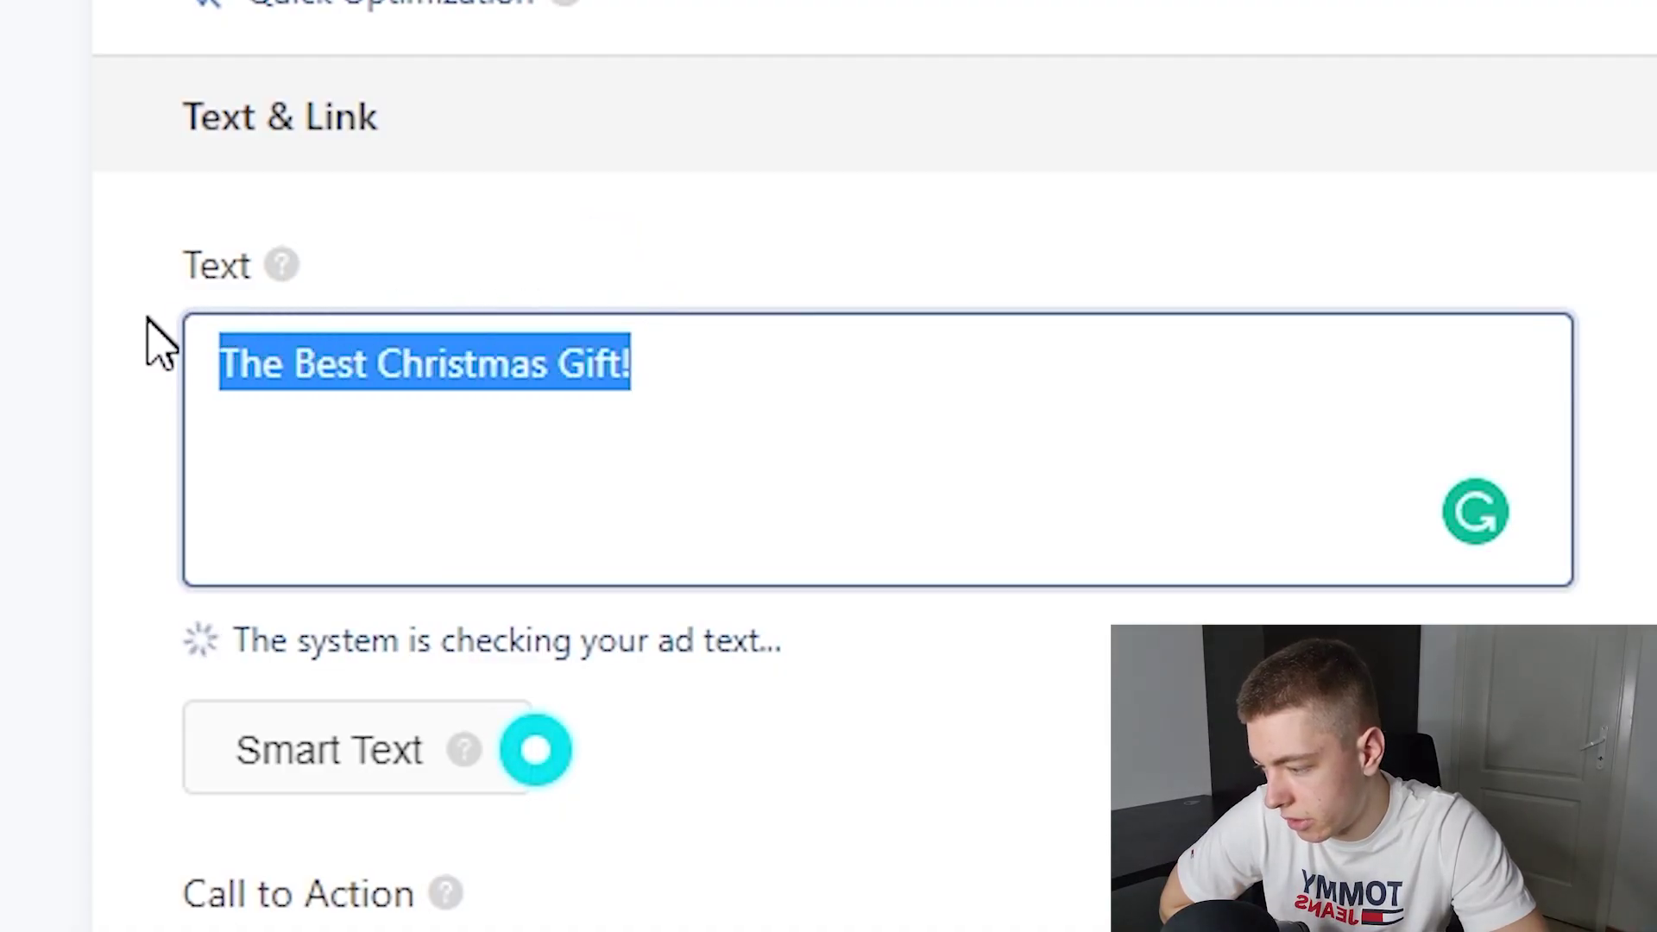
pyautogui.click(950, 385)
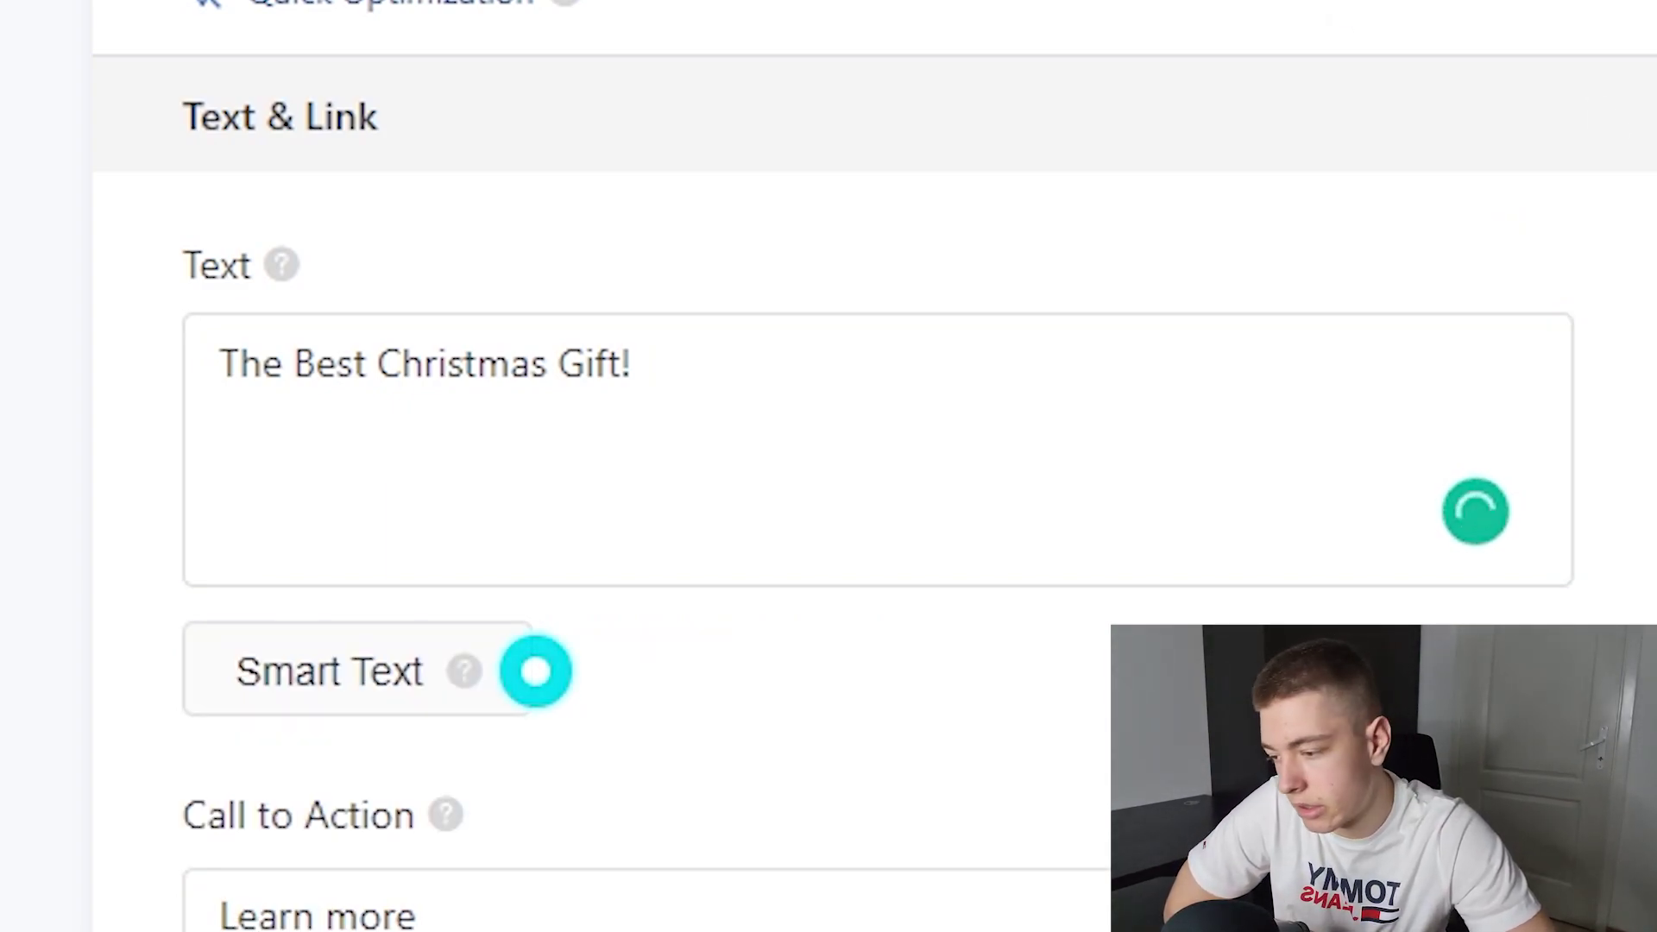
pyautogui.scroll(-2, 285, 780)
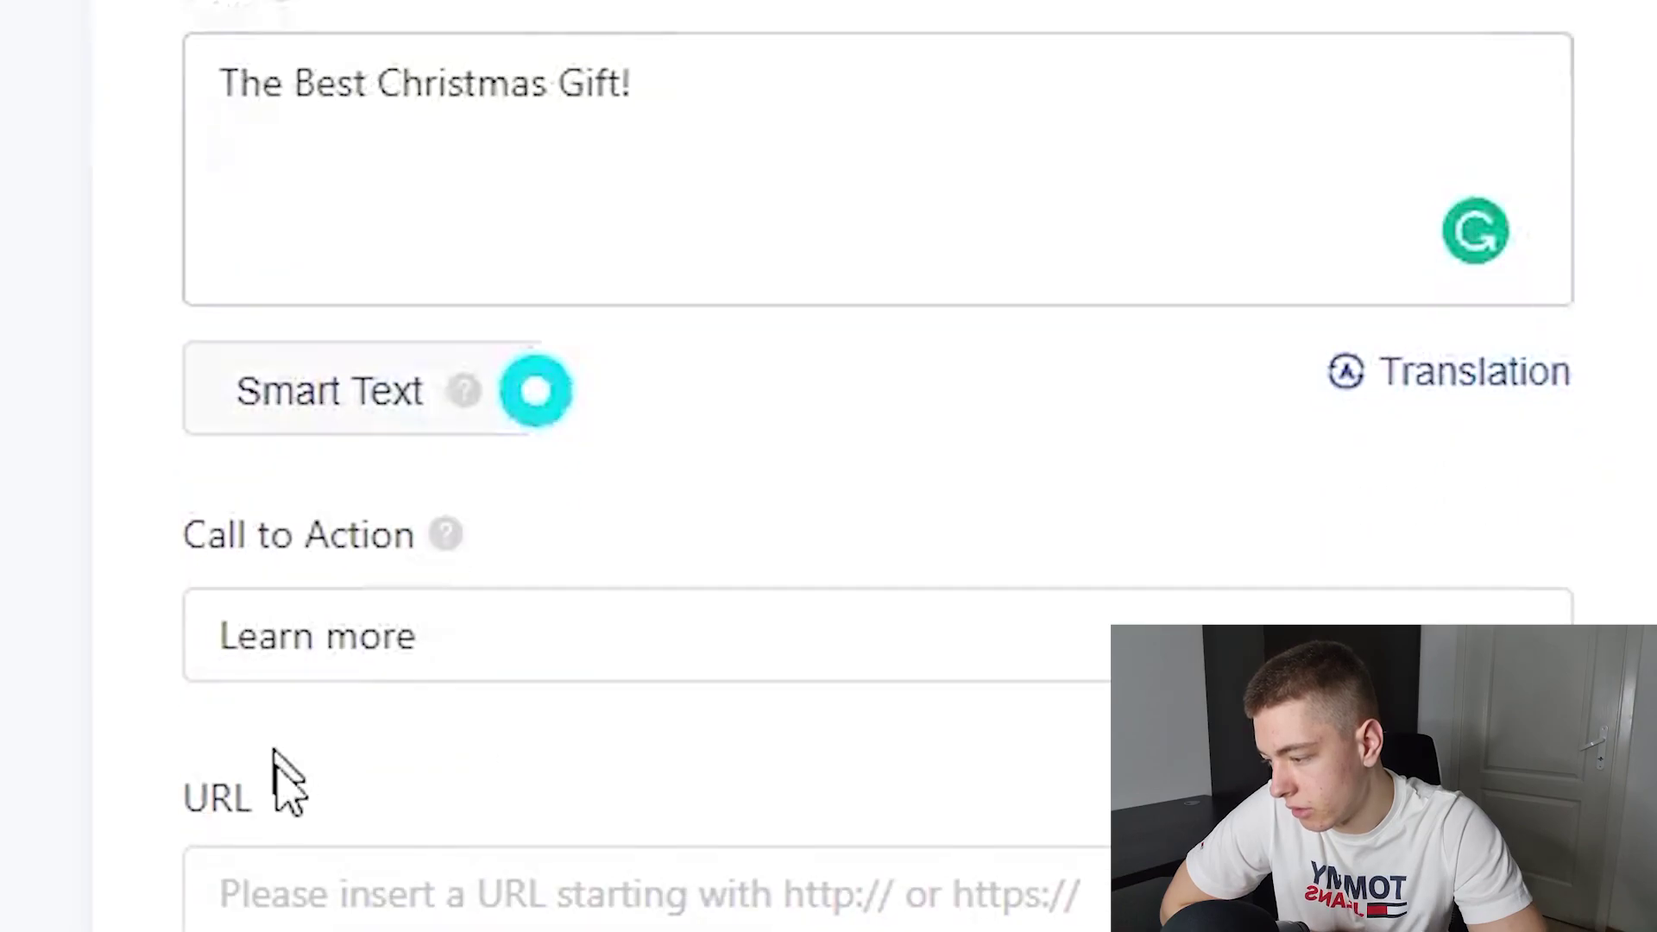
pyautogui.click(231, 216)
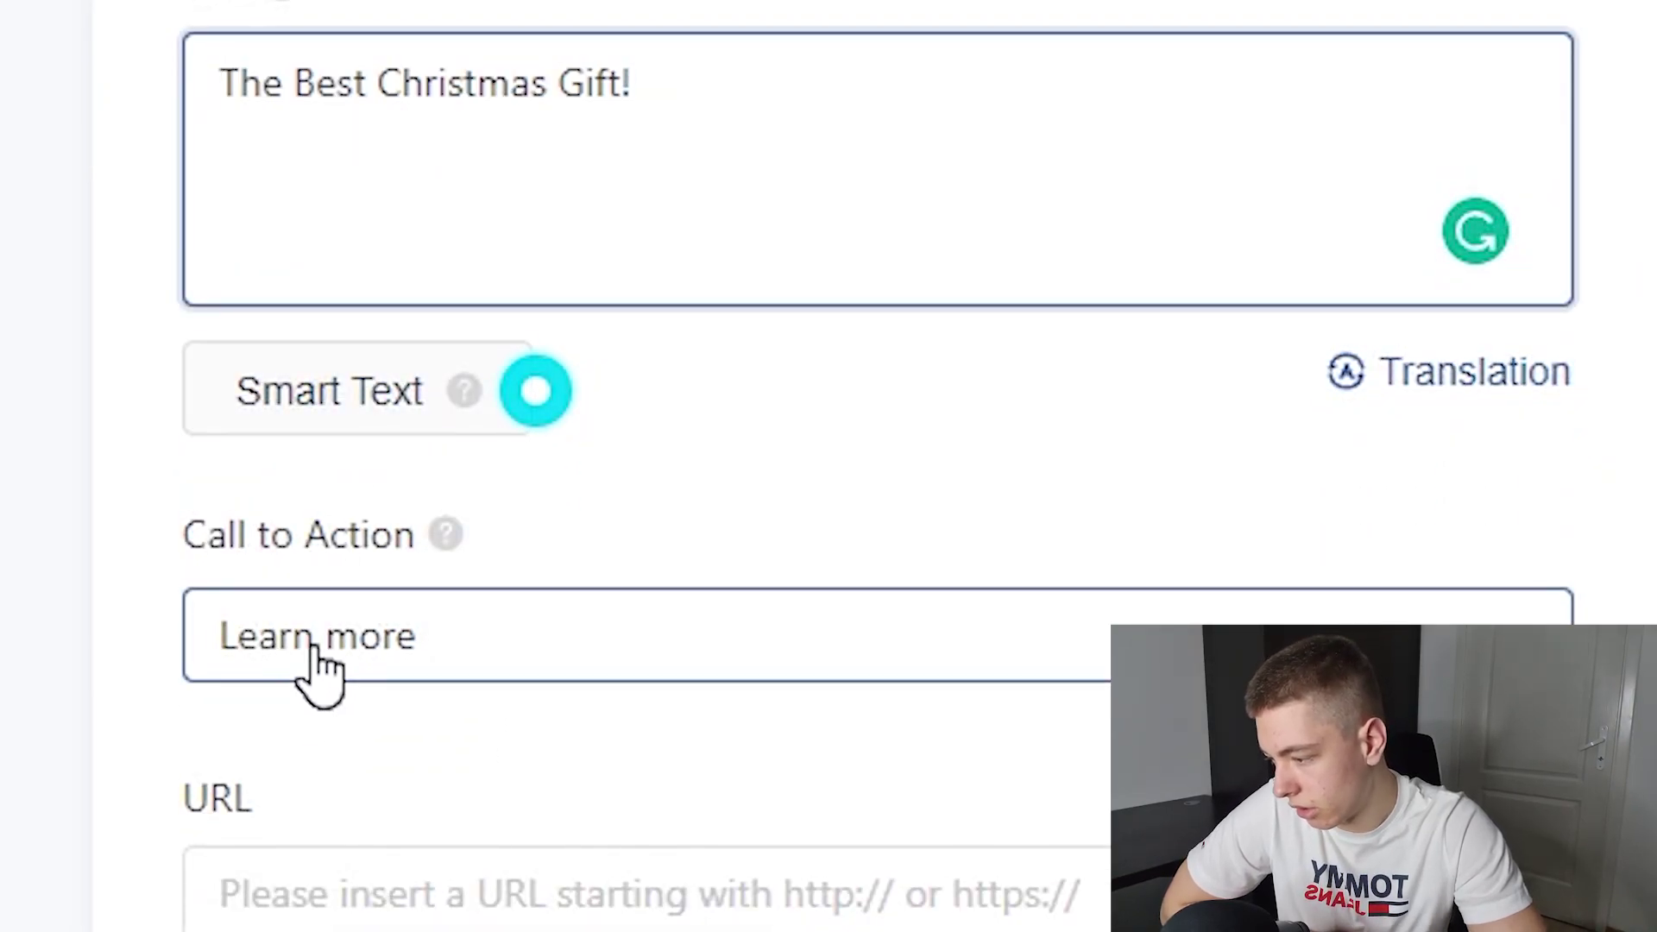
pyautogui.click(318, 669)
pyautogui.scroll(-5, 462, 629)
pyautogui.scroll(5, 475, 561)
pyautogui.click(592, 293)
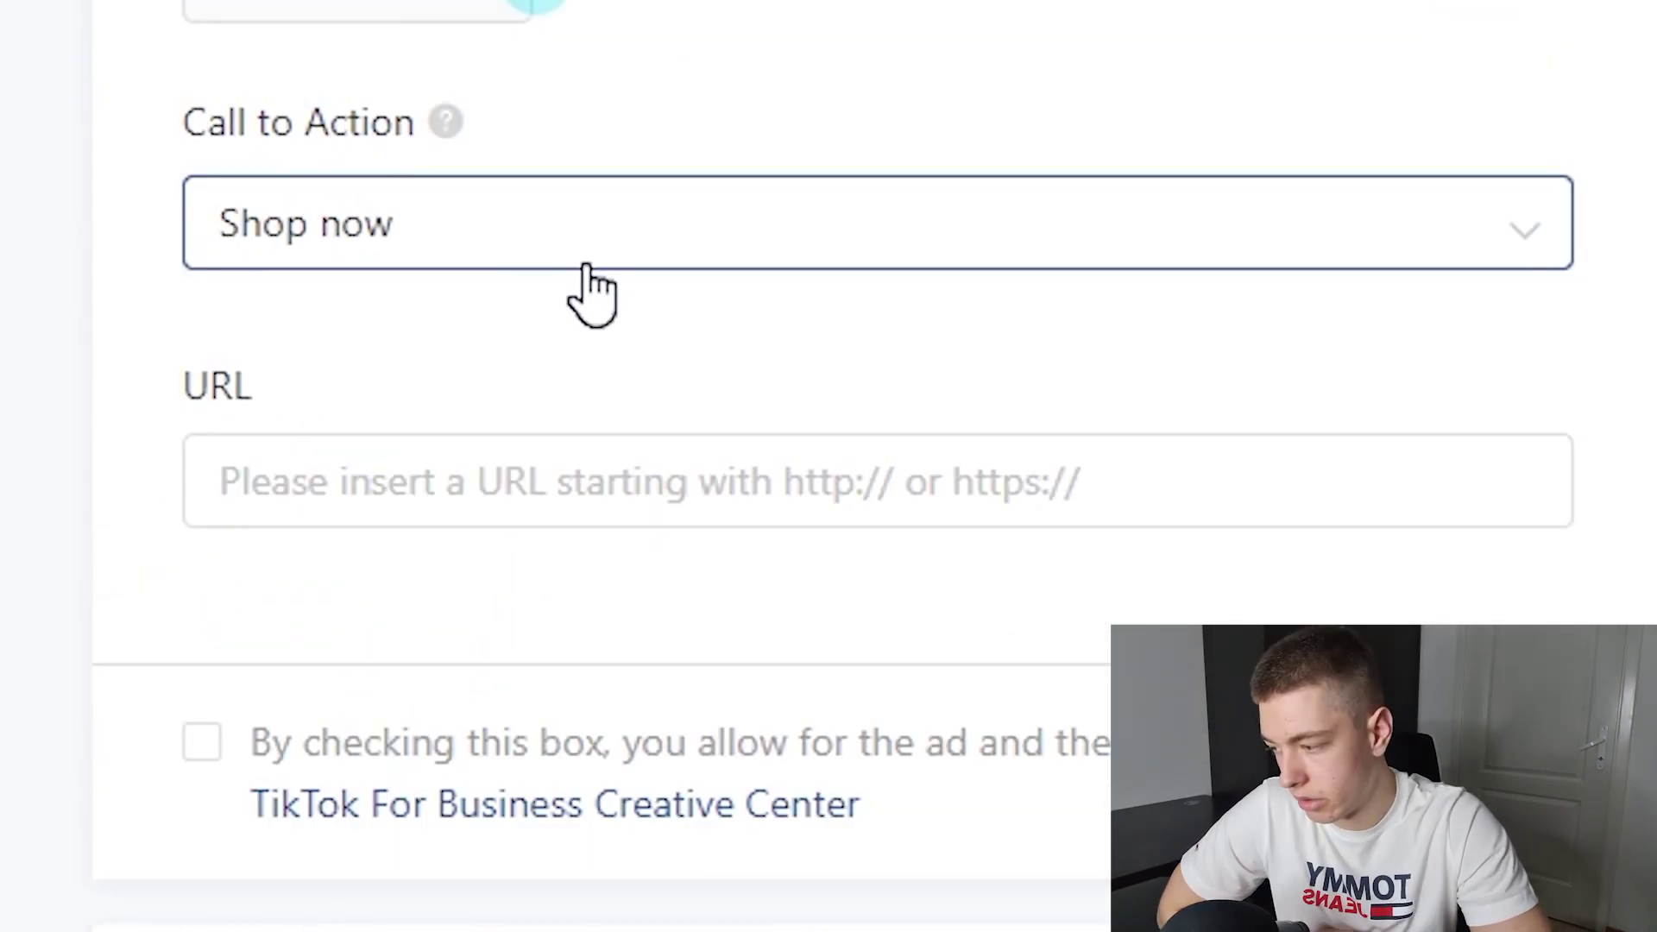
pyautogui.scroll(2, 92, 629)
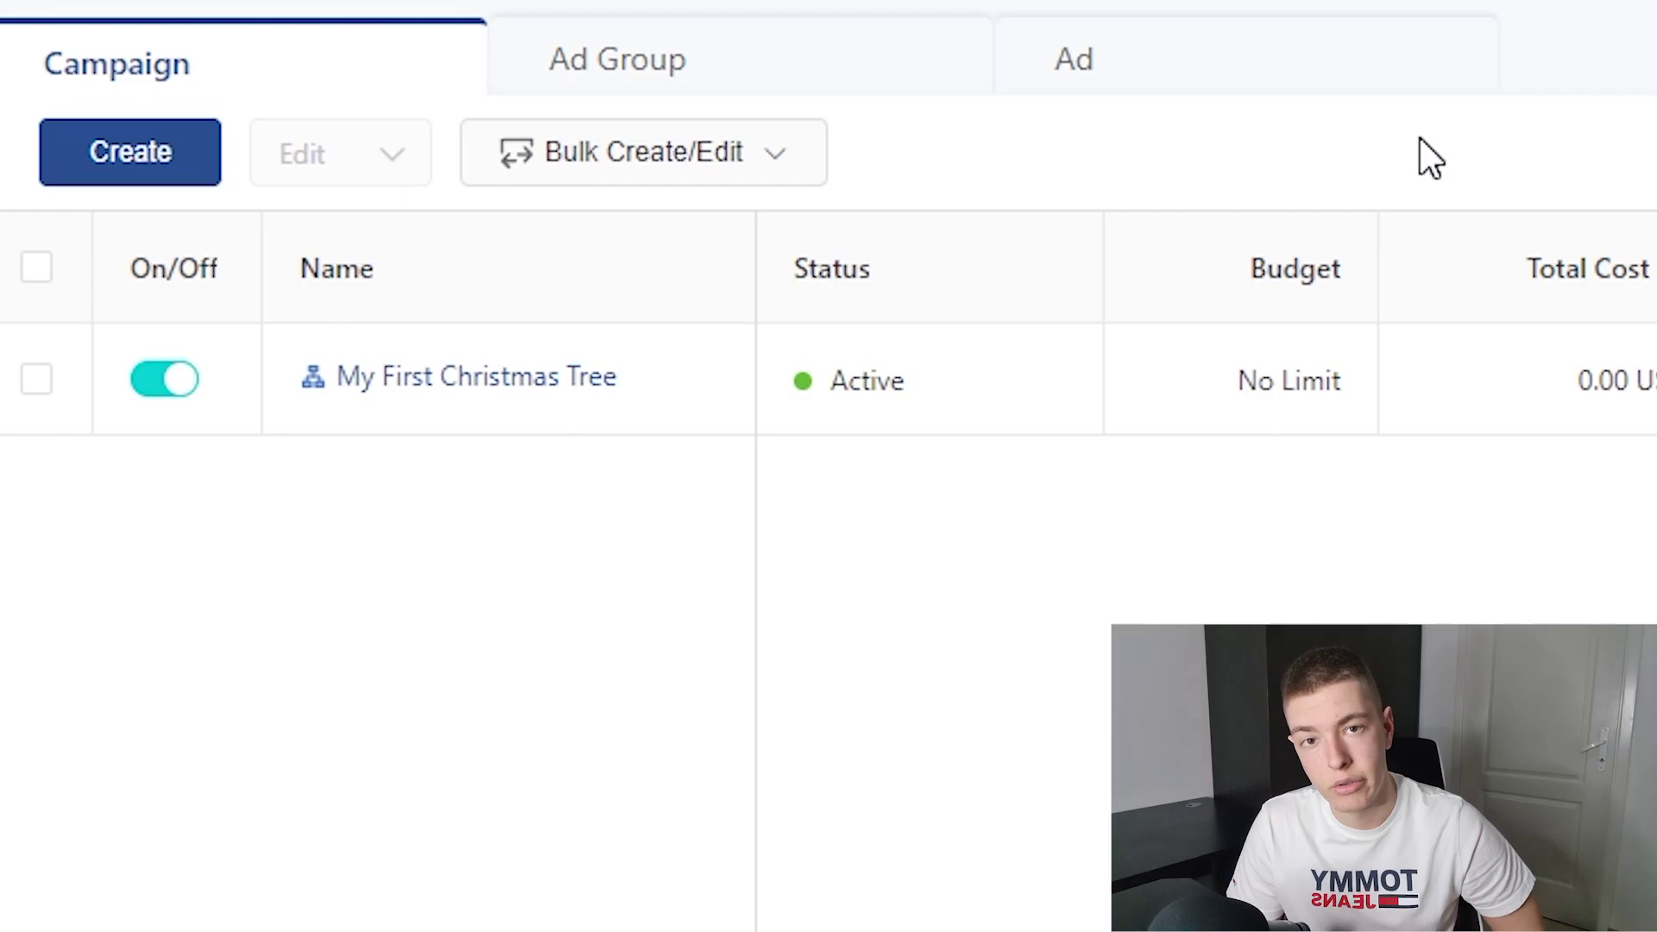
# - Duplicate the No Interest Broad US/Canada ad group into the same campaign and remove the '-1' suffix
pyautogui.click(561, 376)
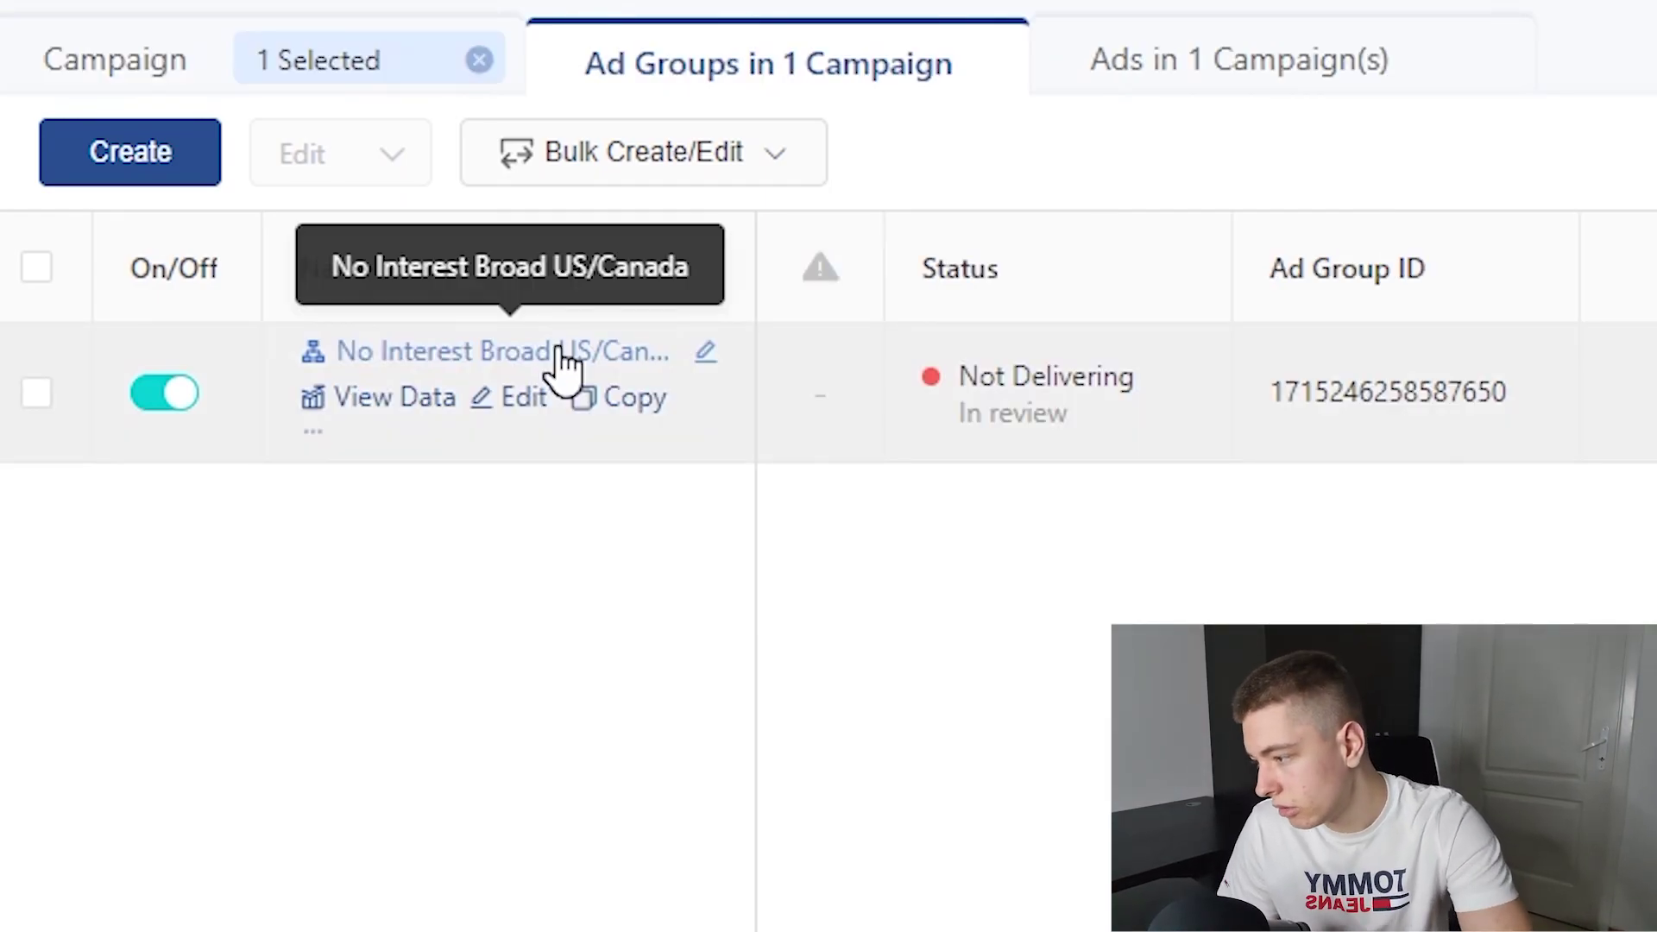
pyautogui.click(659, 399)
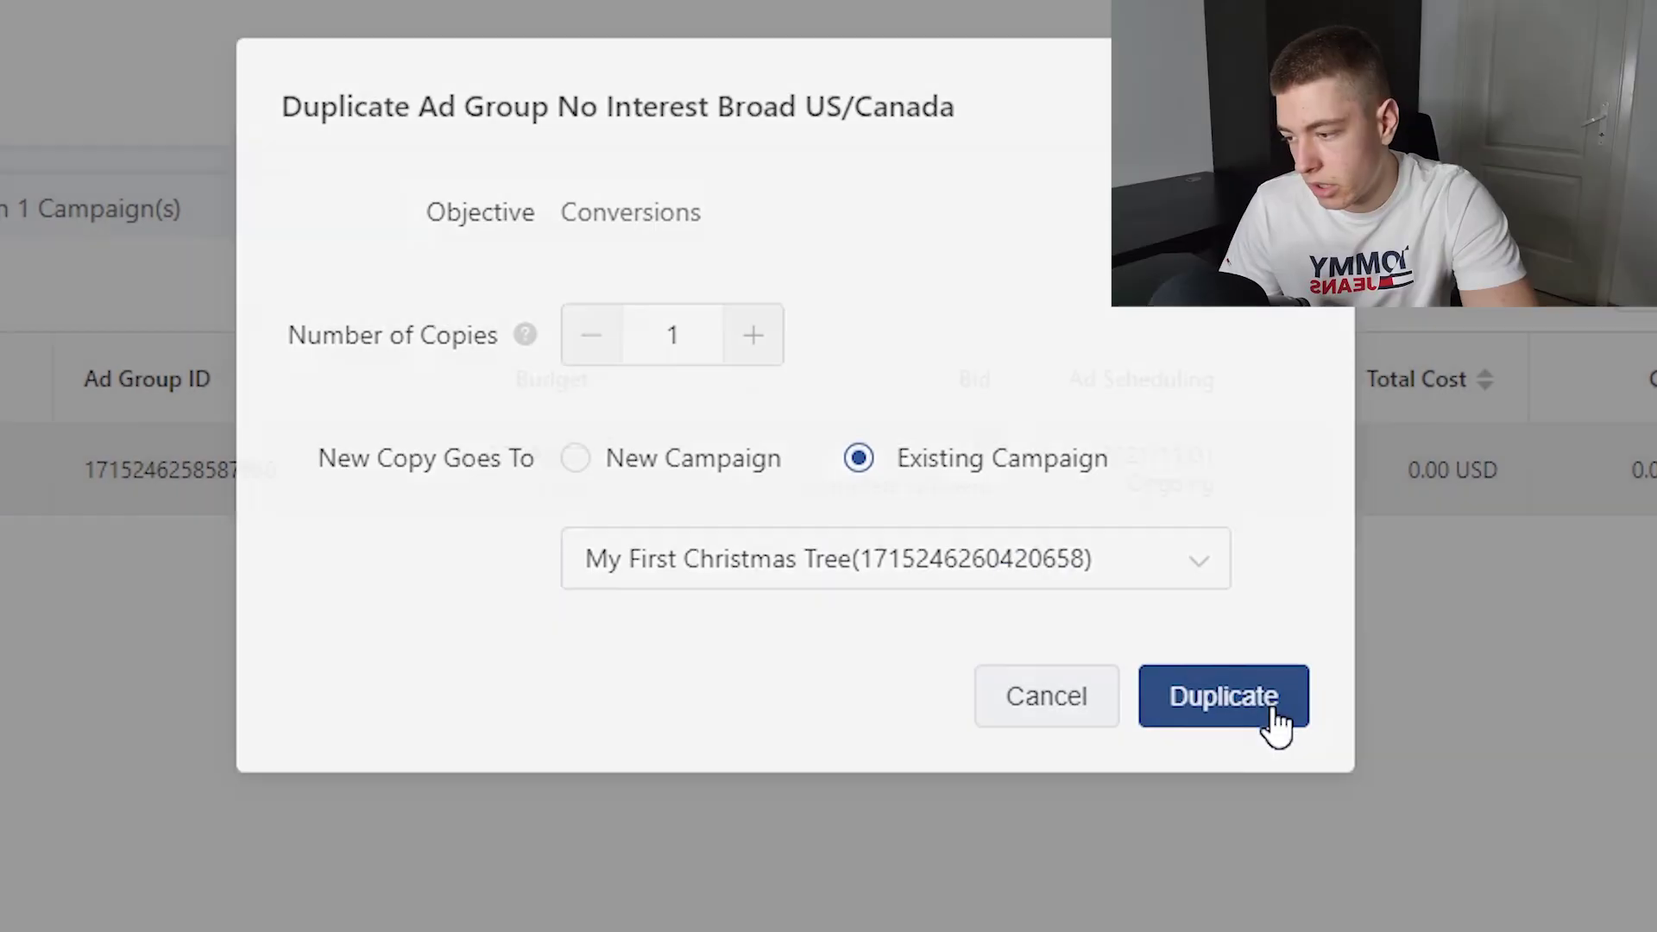
pyautogui.click(1267, 707)
pyautogui.click(721, 275)
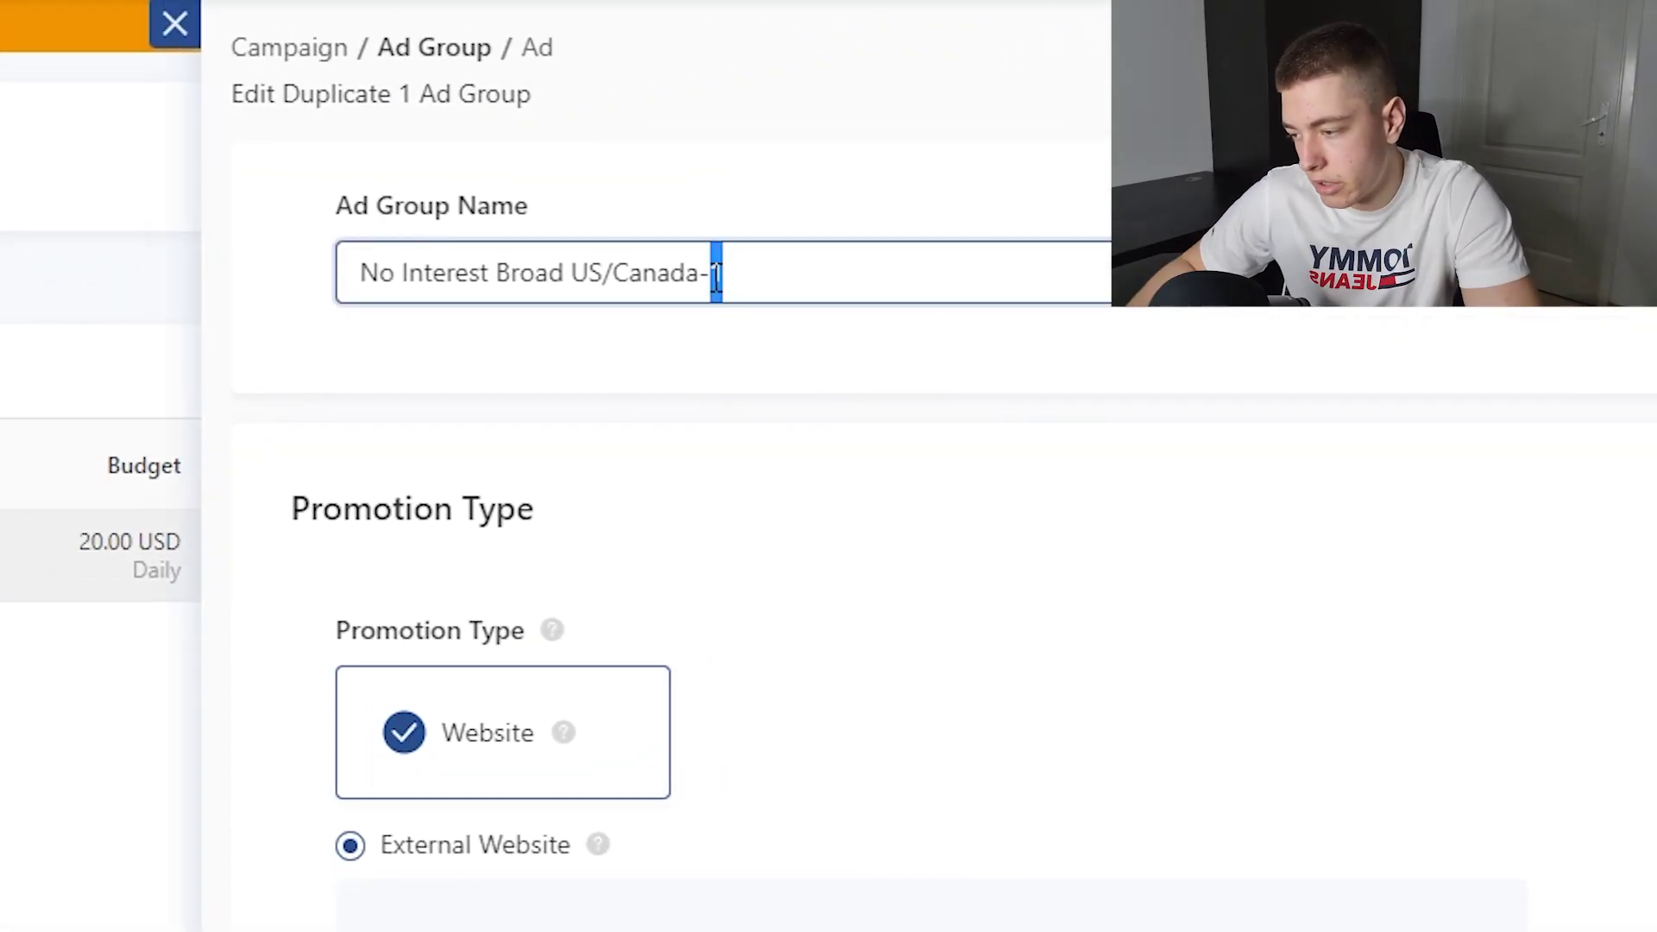
pyautogui.press('BackSpace')
pyautogui.press('BackSpace')
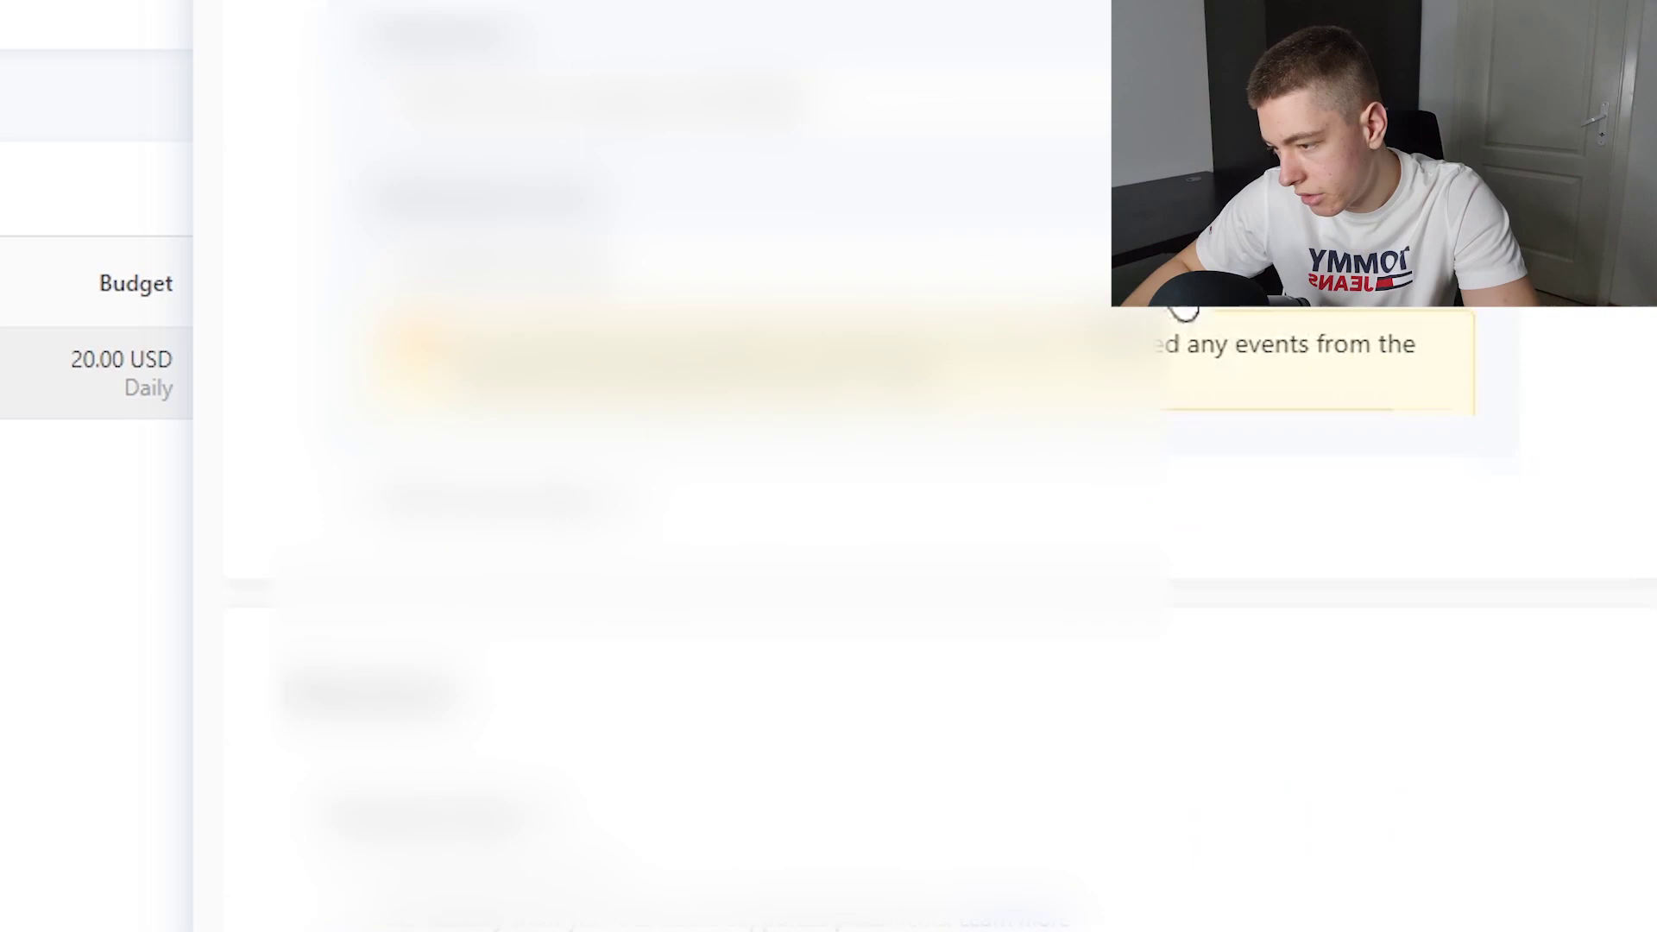
# - Target the copy at ages 18-24 and 25-34 instead of no age limit
pyautogui.scroll(-15, 613, 691)
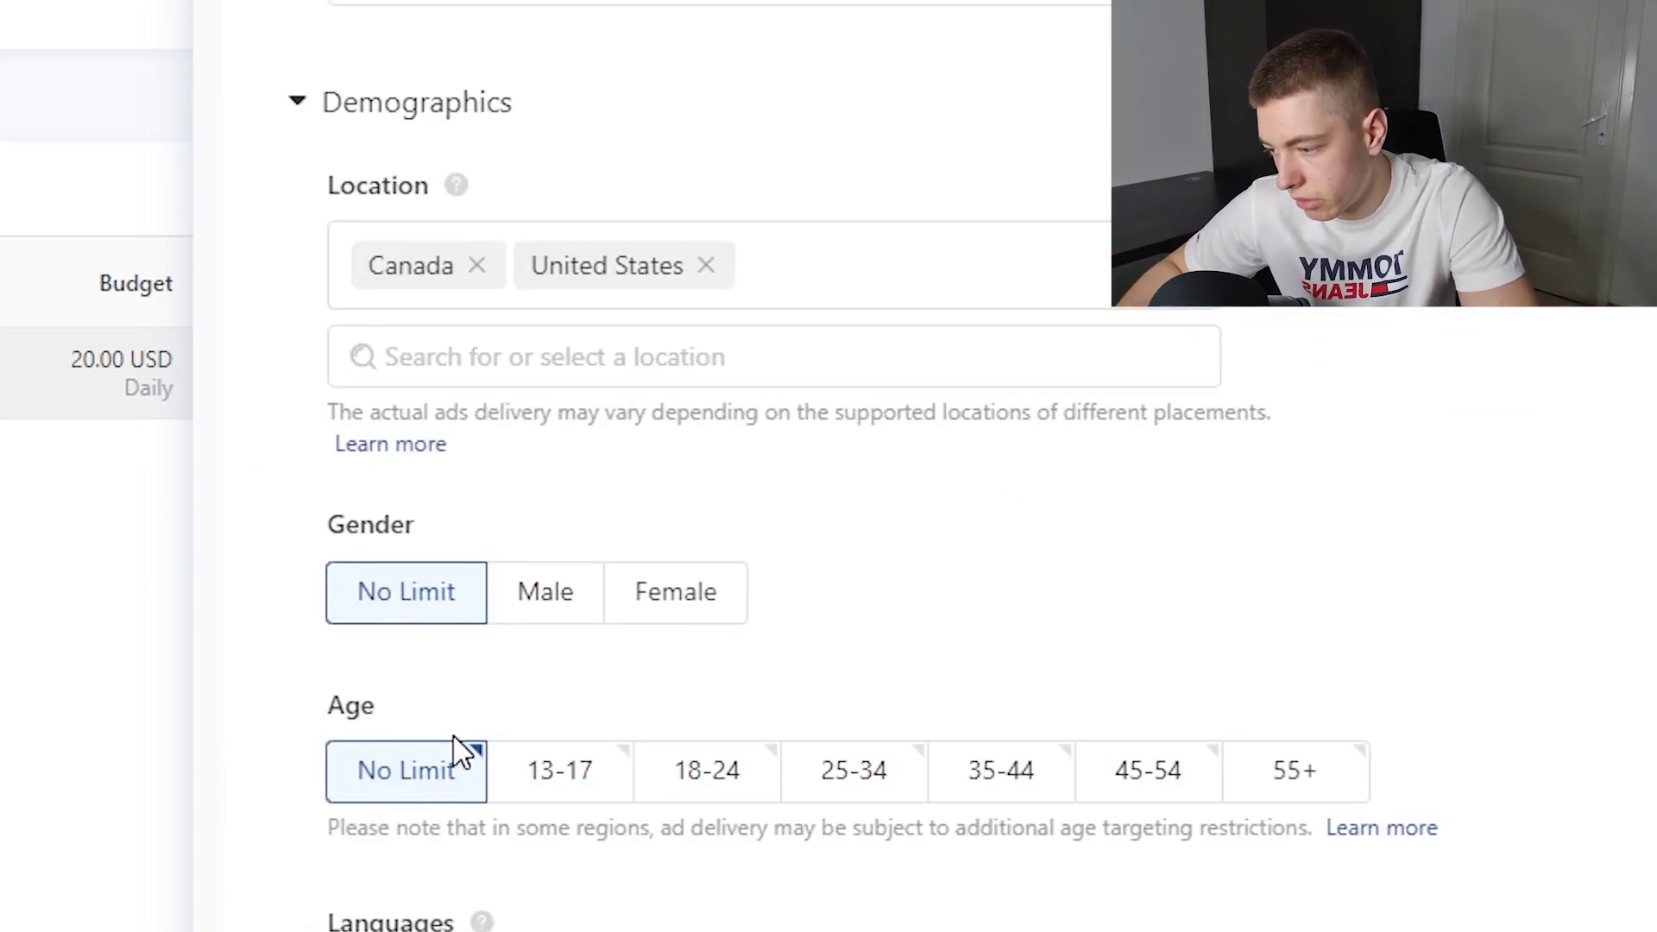
pyautogui.click(699, 786)
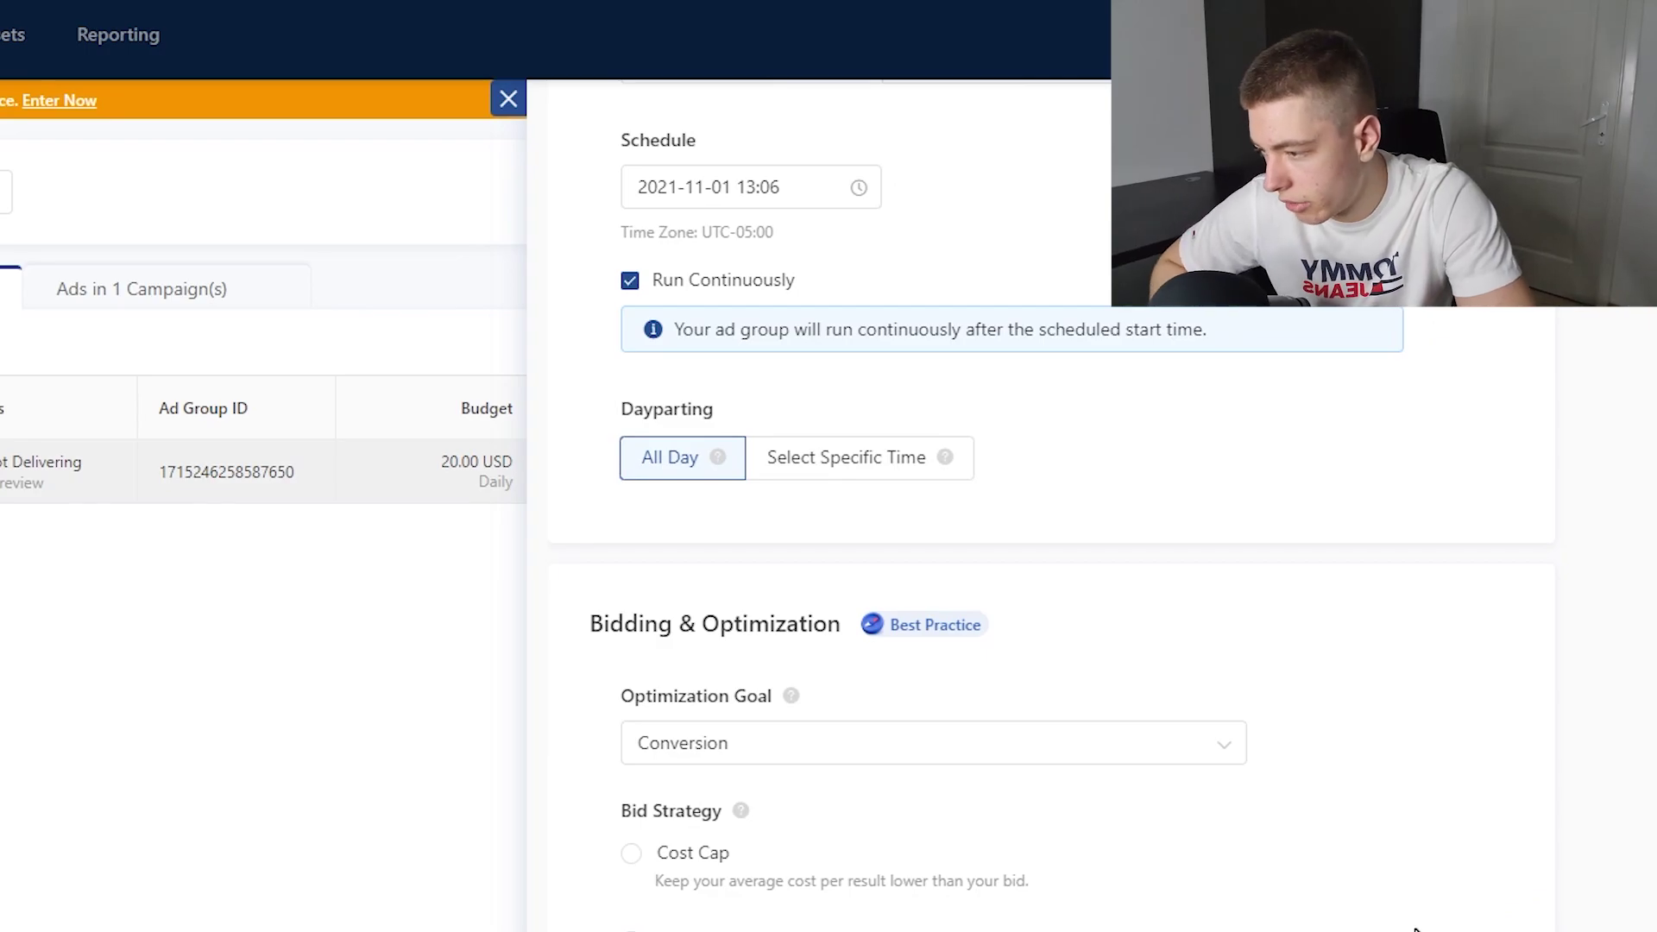
pyautogui.scroll(4, 1261, 764)
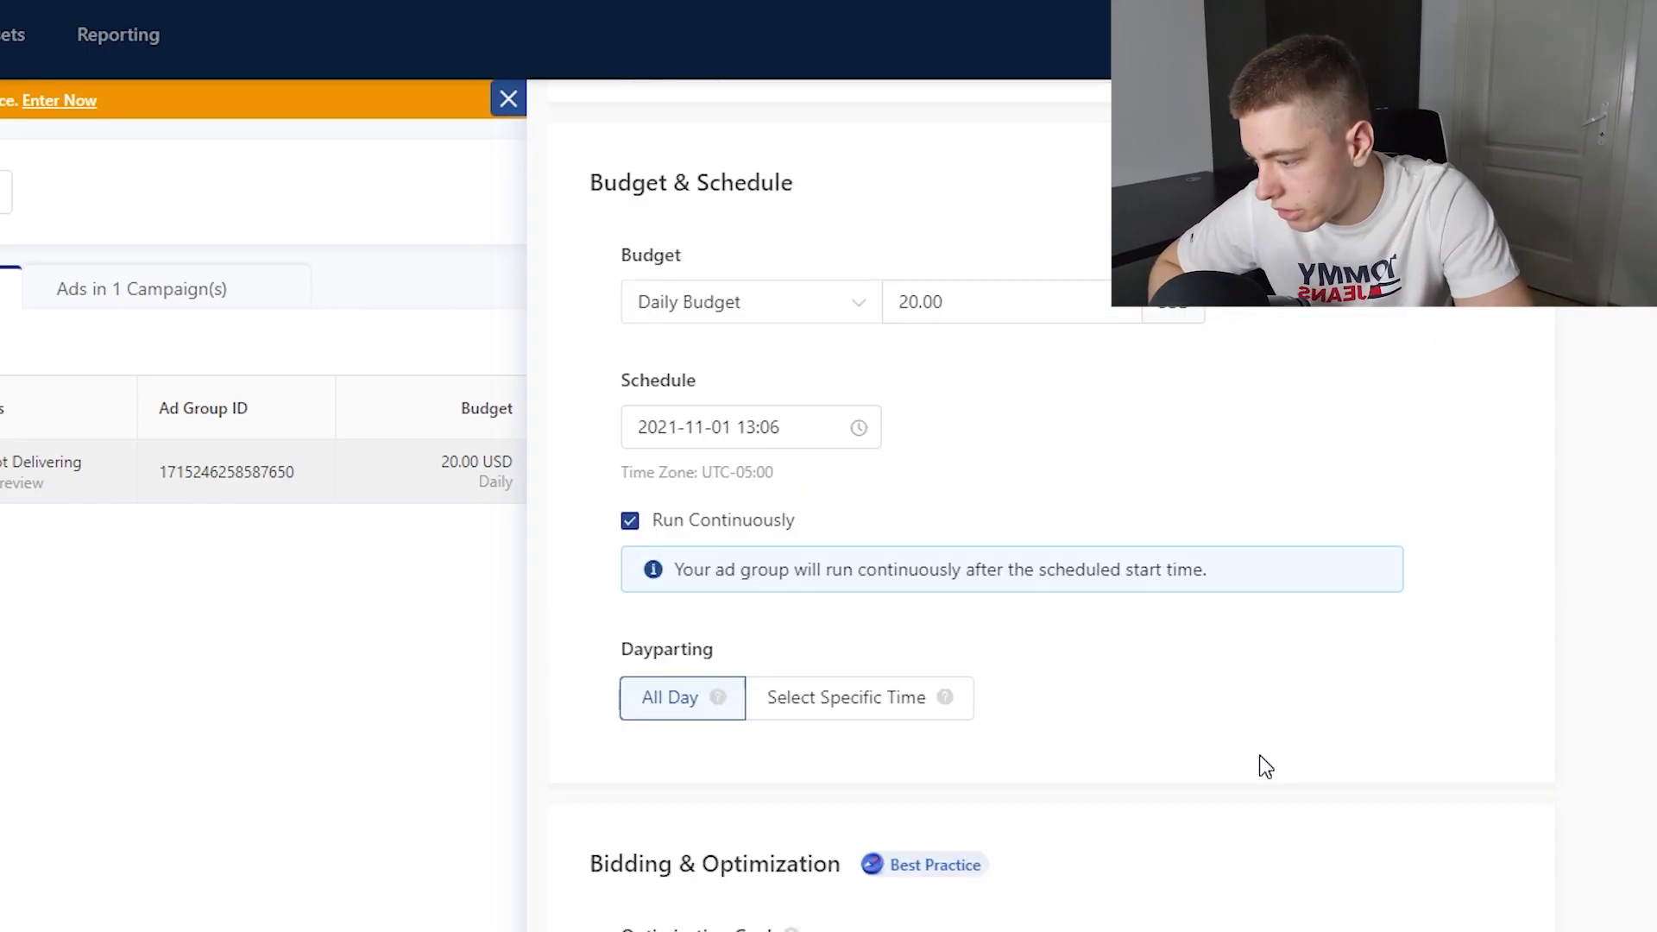
pyautogui.scroll(-4, 1262, 763)
pyautogui.scroll(5, 1260, 754)
pyautogui.scroll(-5, 1260, 754)
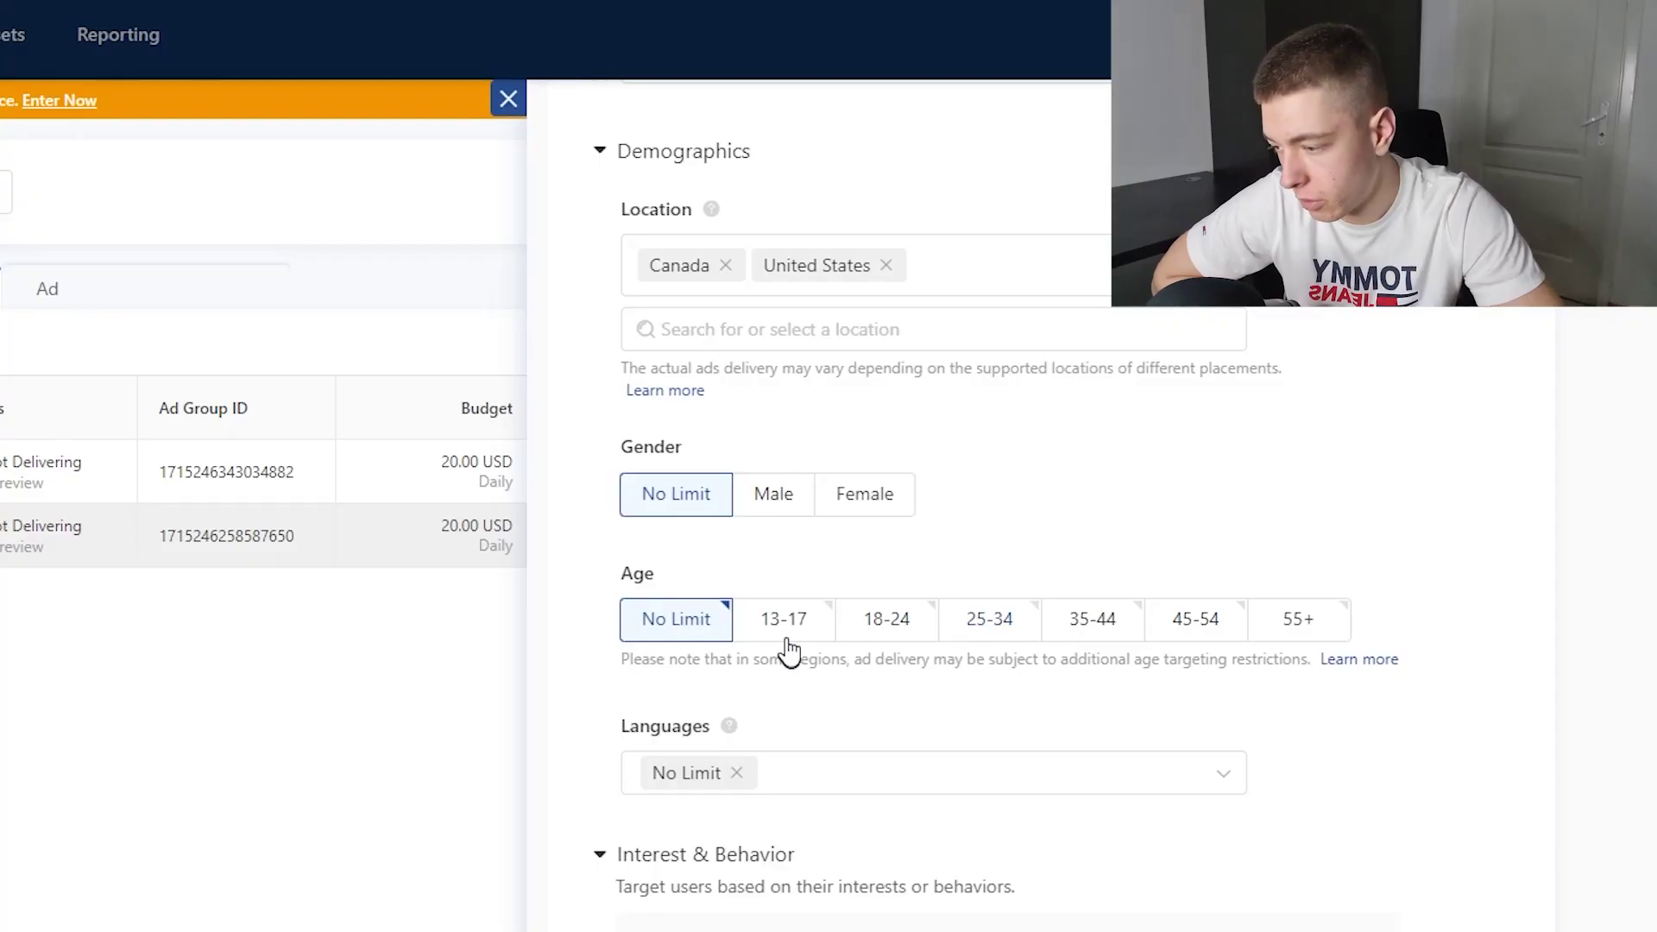
pyautogui.click(993, 621)
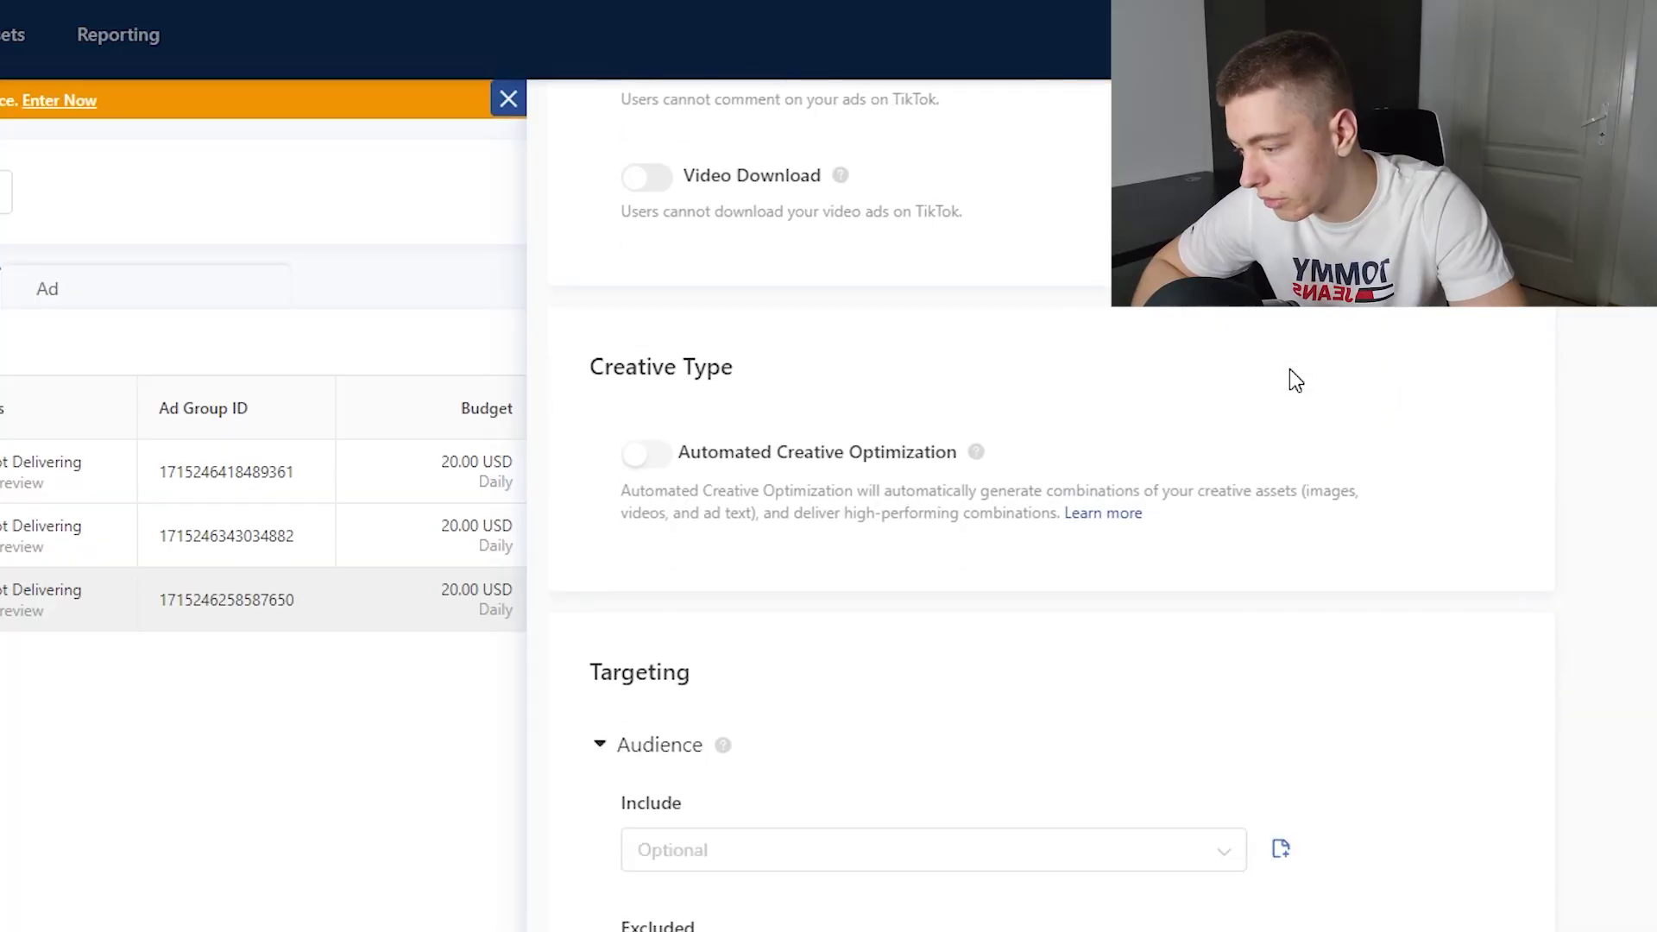
pyautogui.scroll(-7, 1295, 379)
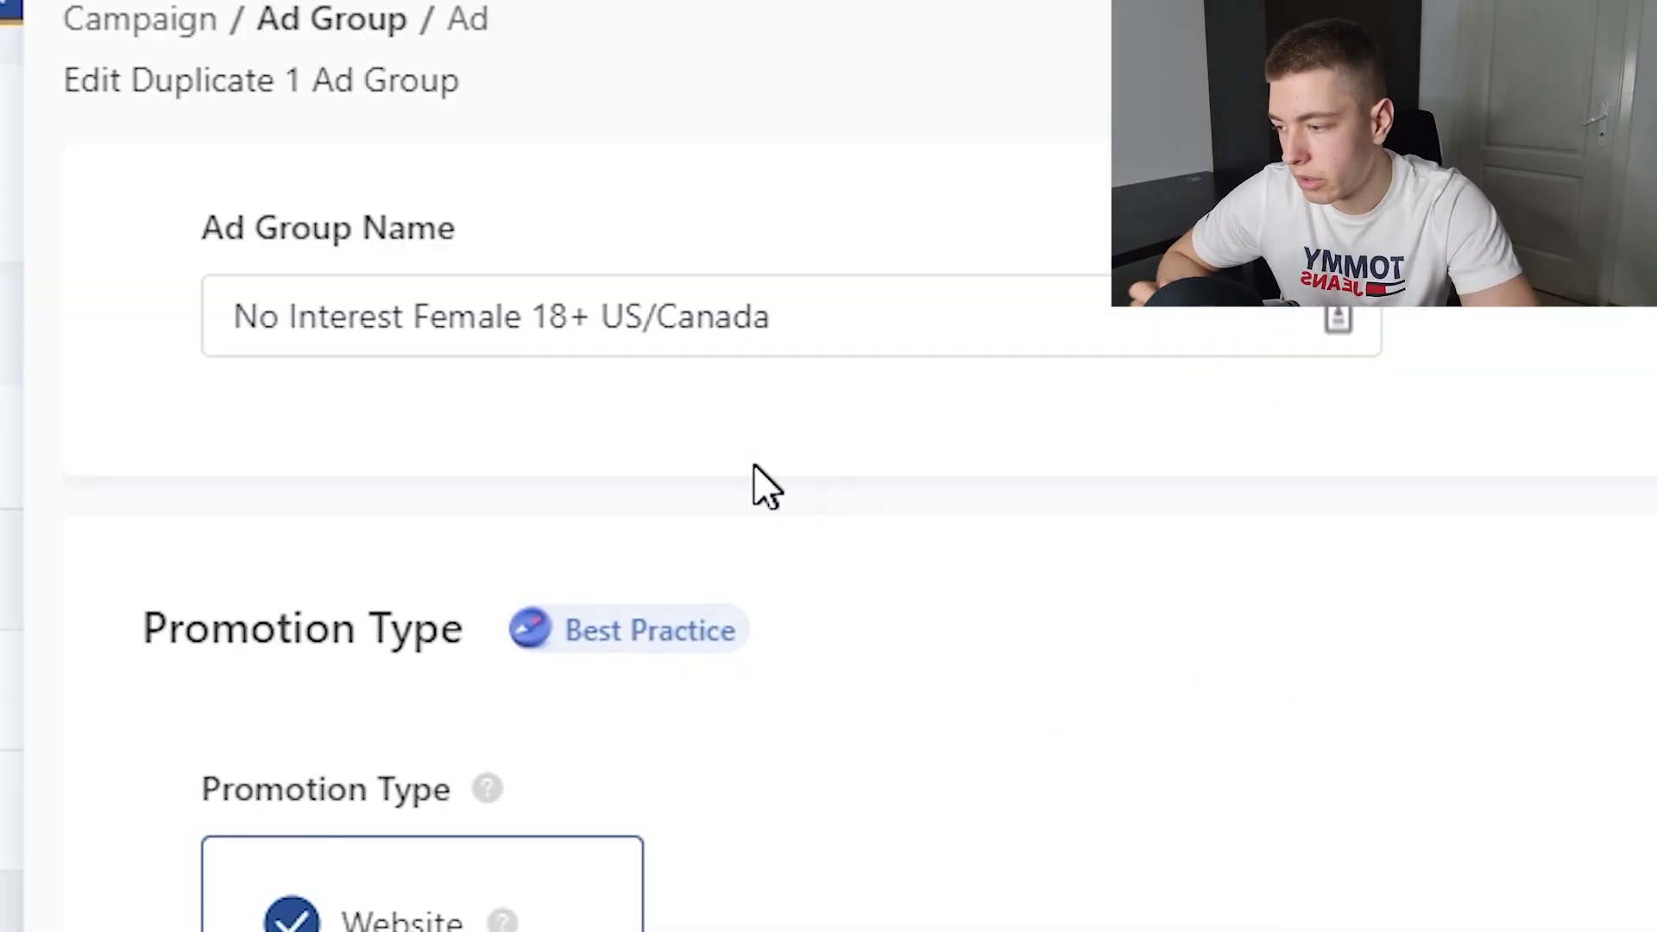
# - Rename the ad group to 'No Interest Female 25+ US/Canada'
pyautogui.doubleClick(553, 316)
pyautogui.write('25')
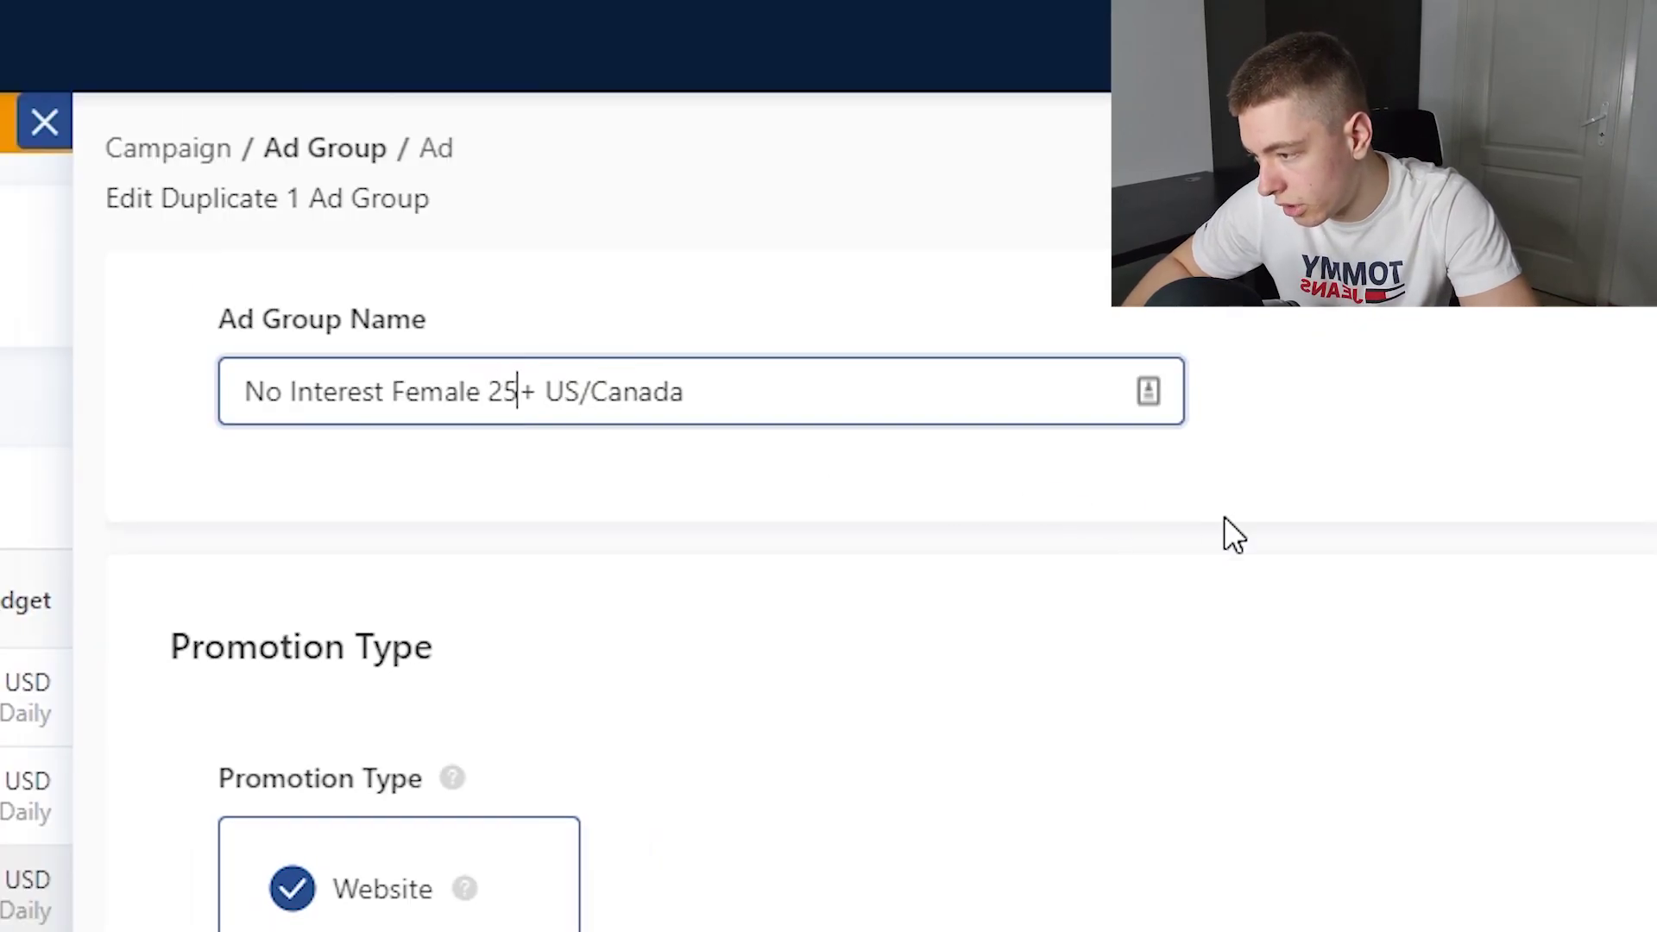
pyautogui.click(1223, 516)
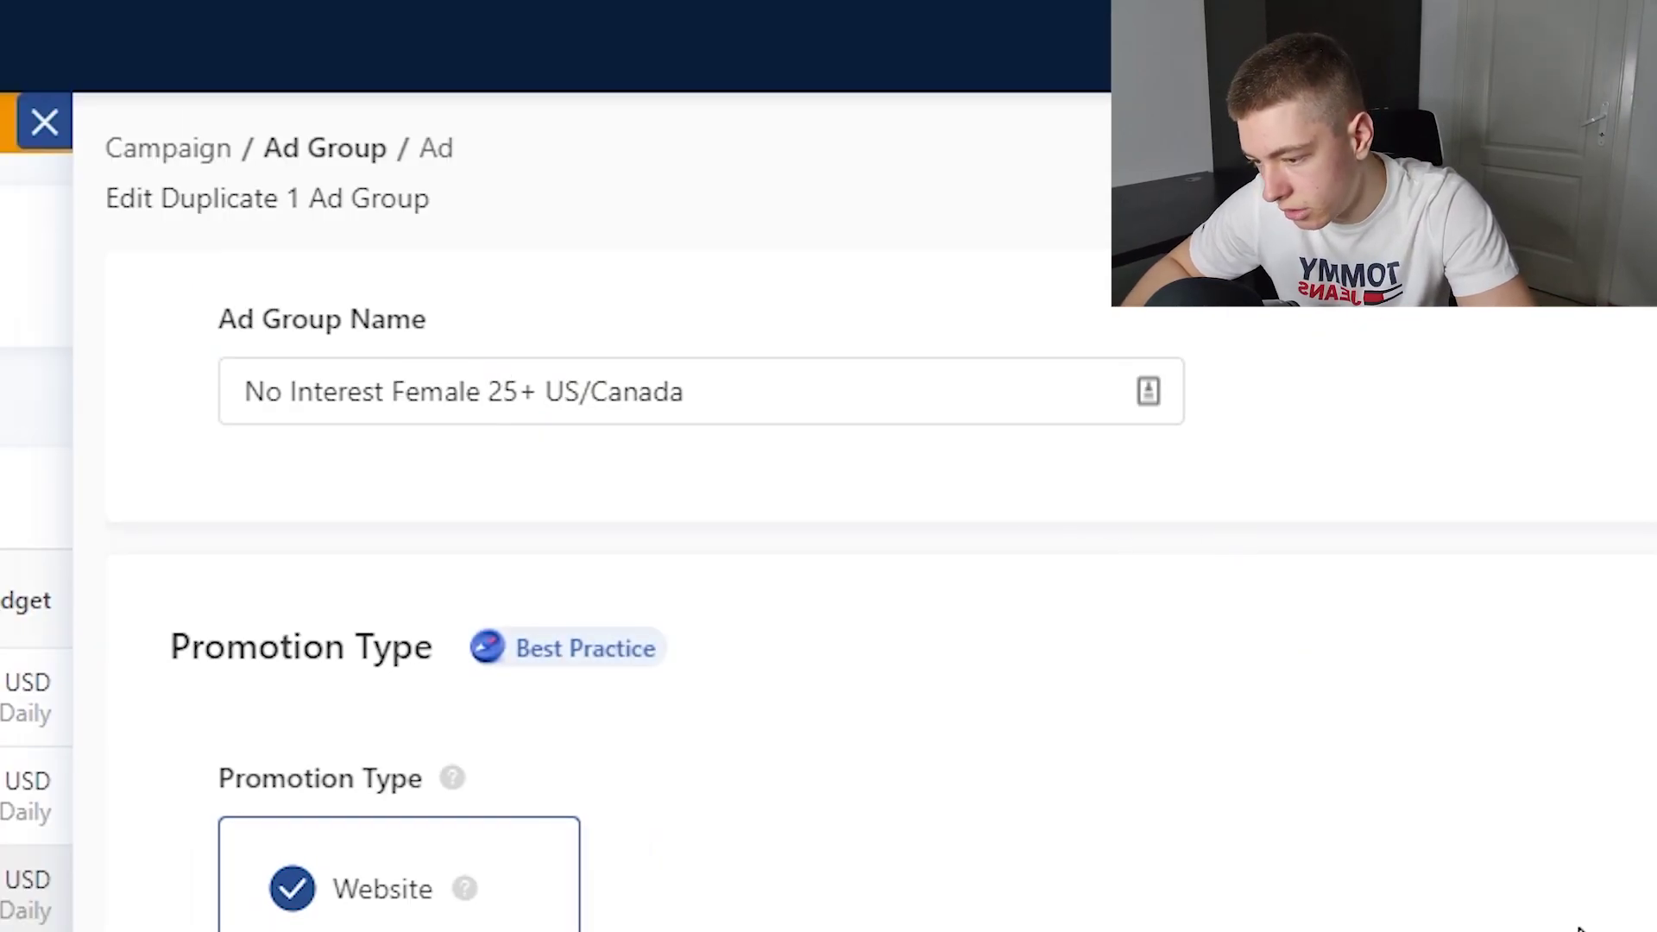
pyautogui.scroll(-10, 1224, 516)
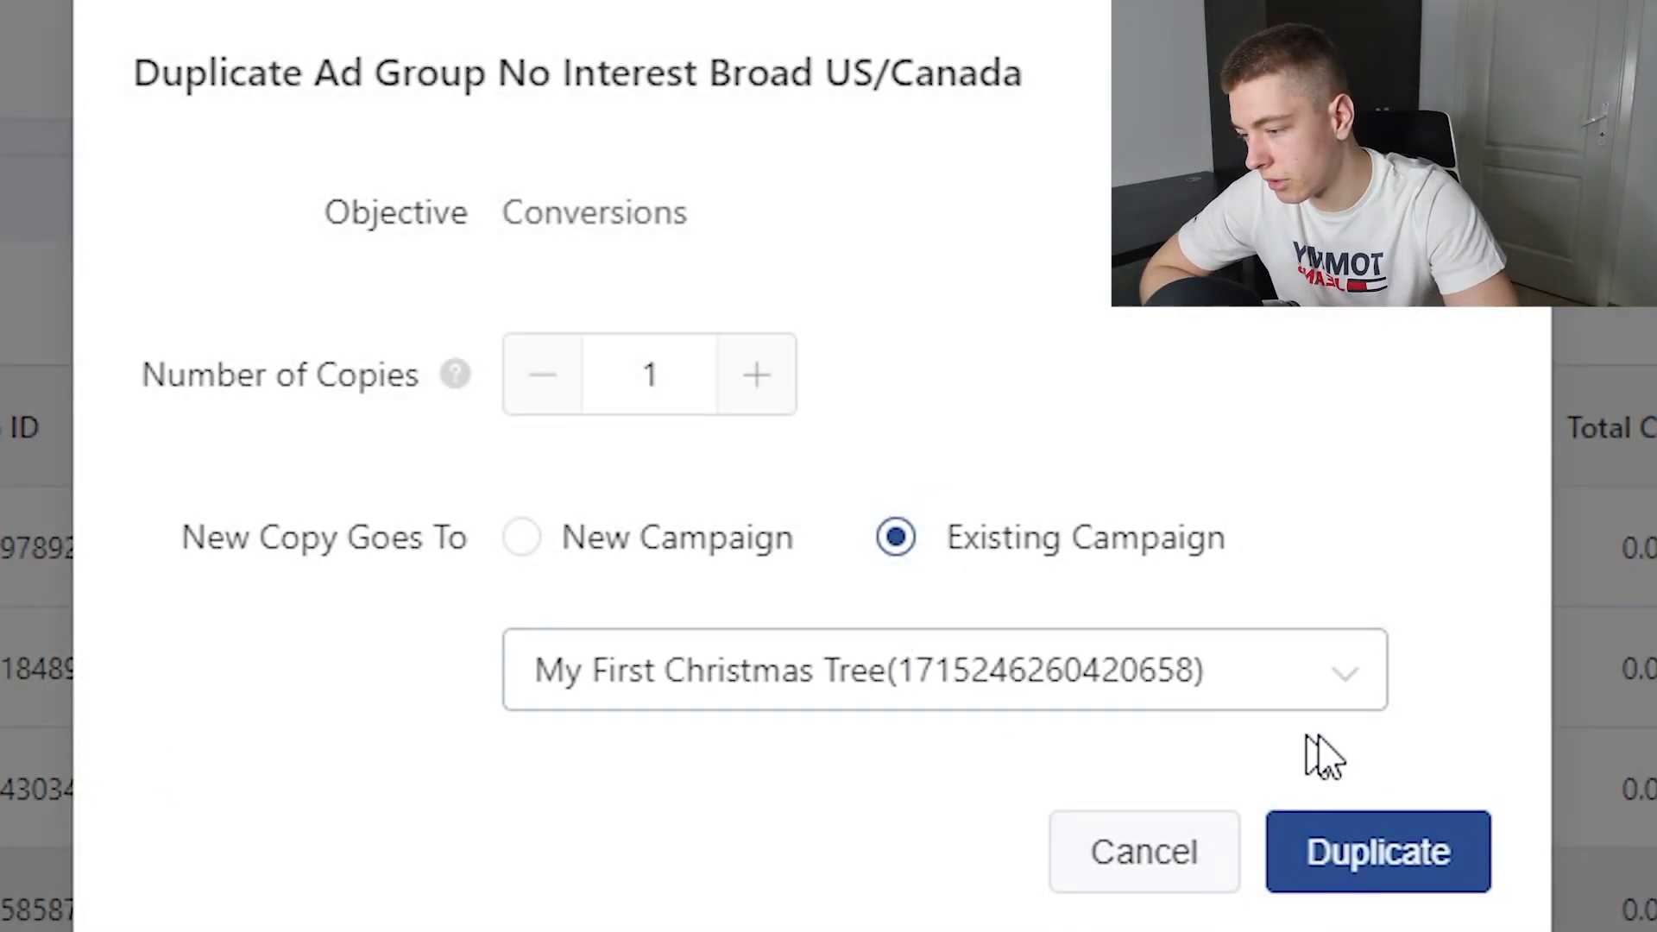
# - Duplicate the ad group again and target the 35-44, 45-54 and 55+ age ranges
pyautogui.click(1460, 863)
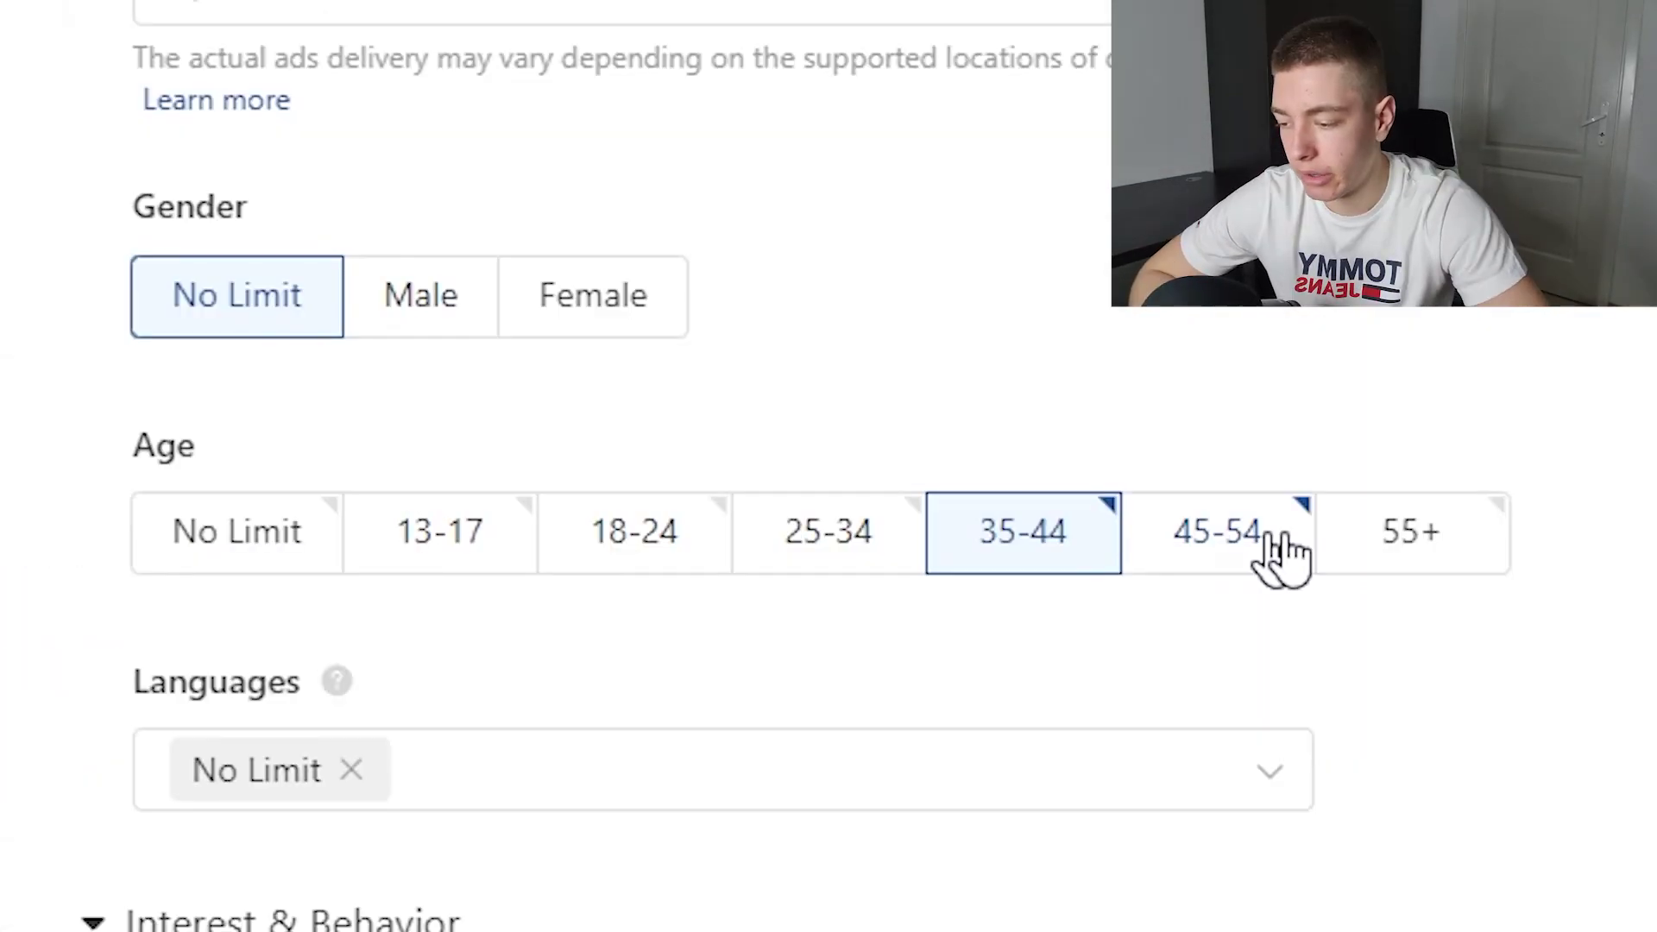
pyautogui.click(1283, 555)
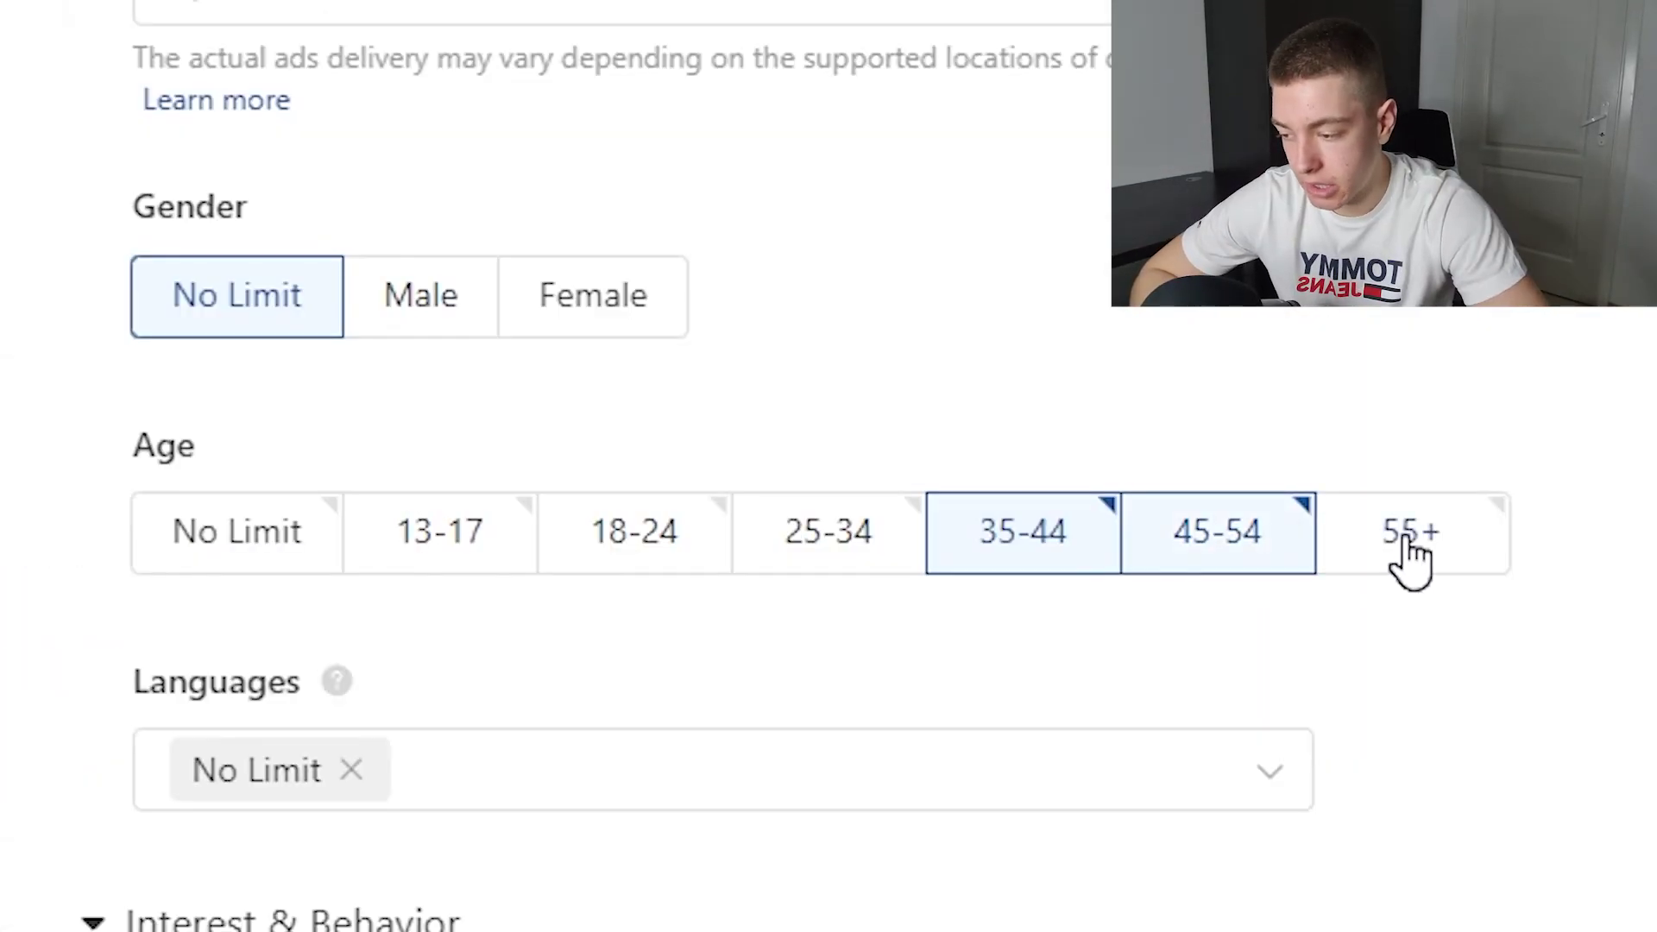
pyautogui.scroll(15, 1131, 320)
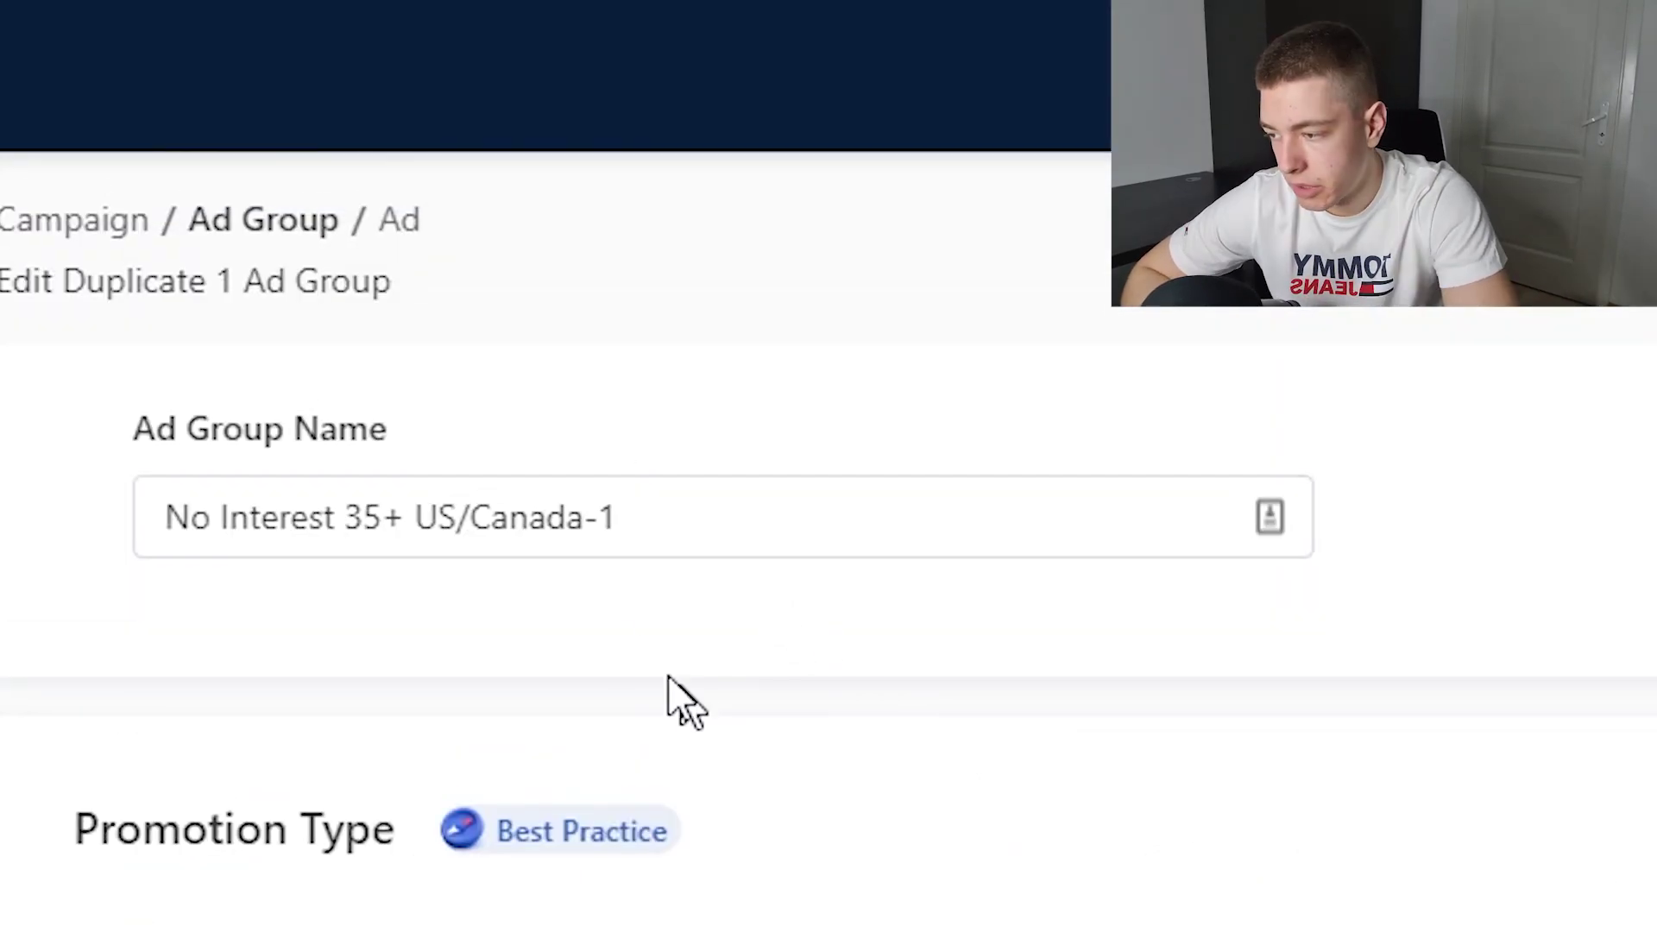
# - Rename it 'No Interest 35+ US/Canada' and submit it to the My First Christmas Tree campaign
pyautogui.click(636, 517)
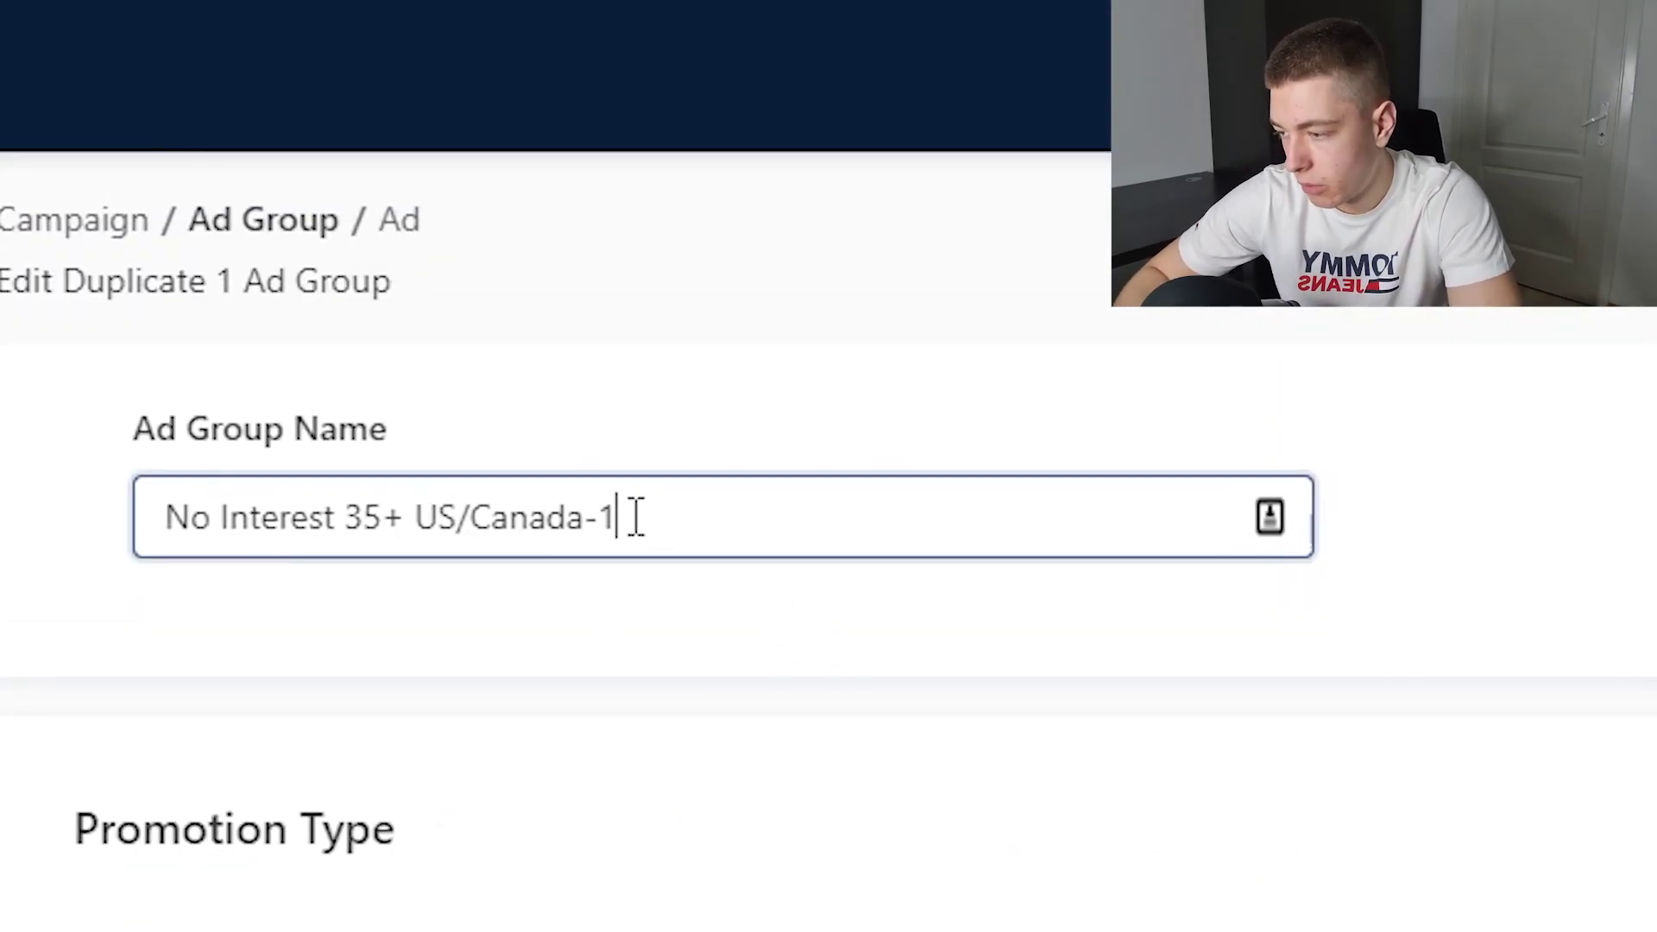
pyautogui.click(718, 455)
pyautogui.scroll(-20, 552, 518)
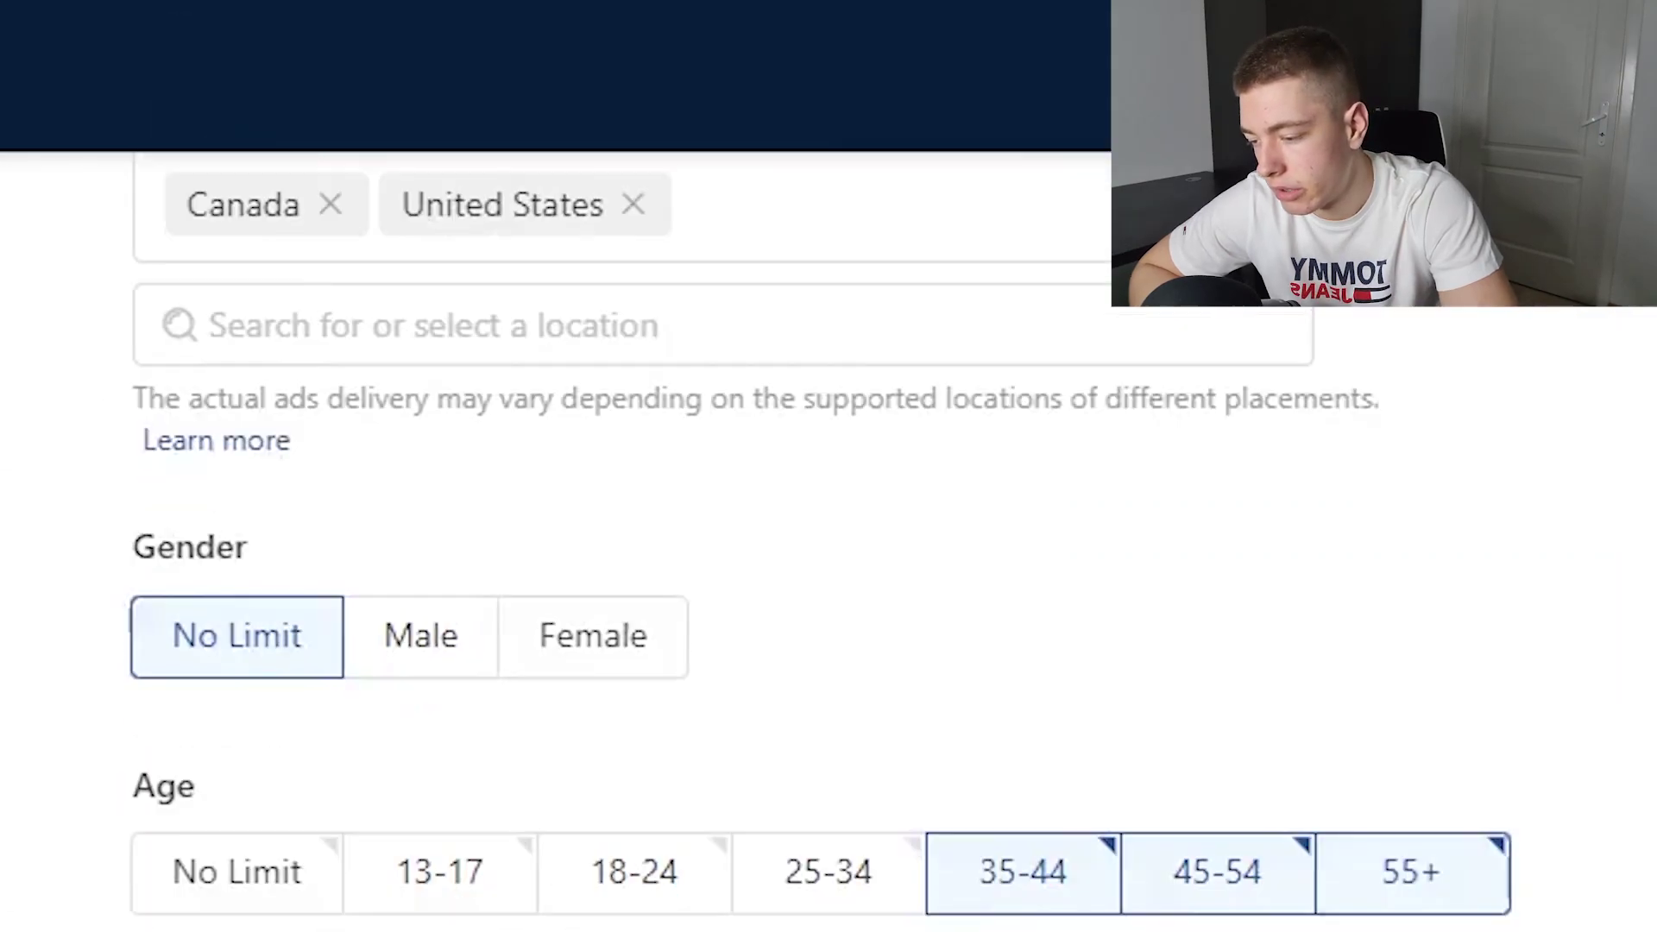
pyautogui.click(934, 844)
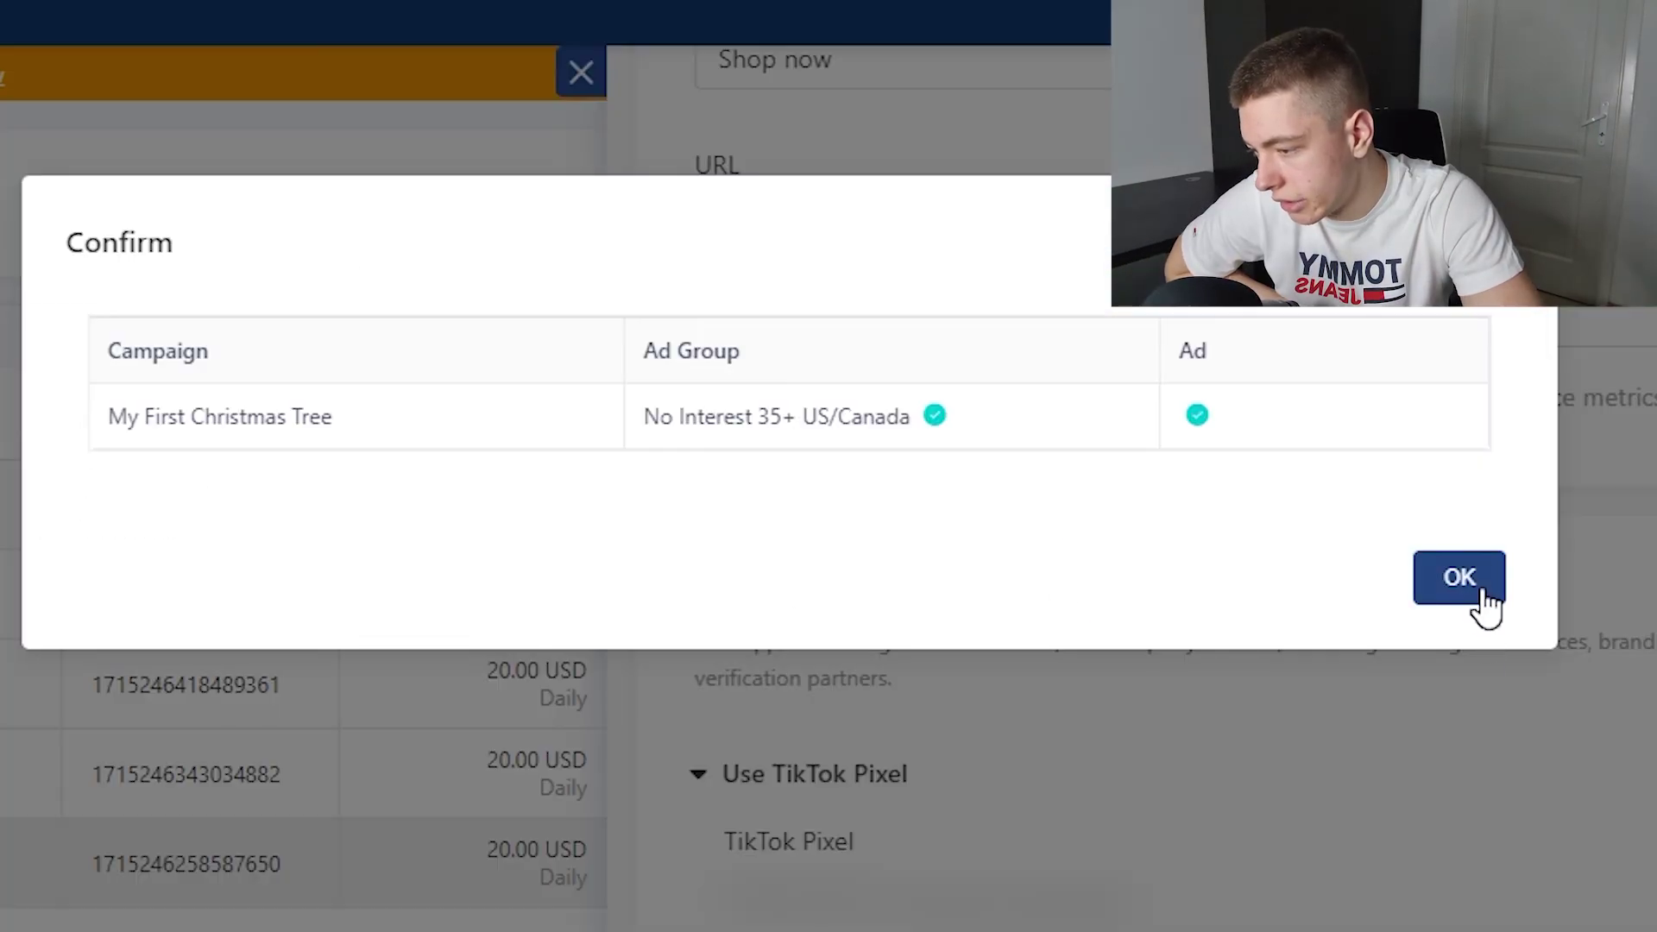
pyautogui.click(1464, 592)
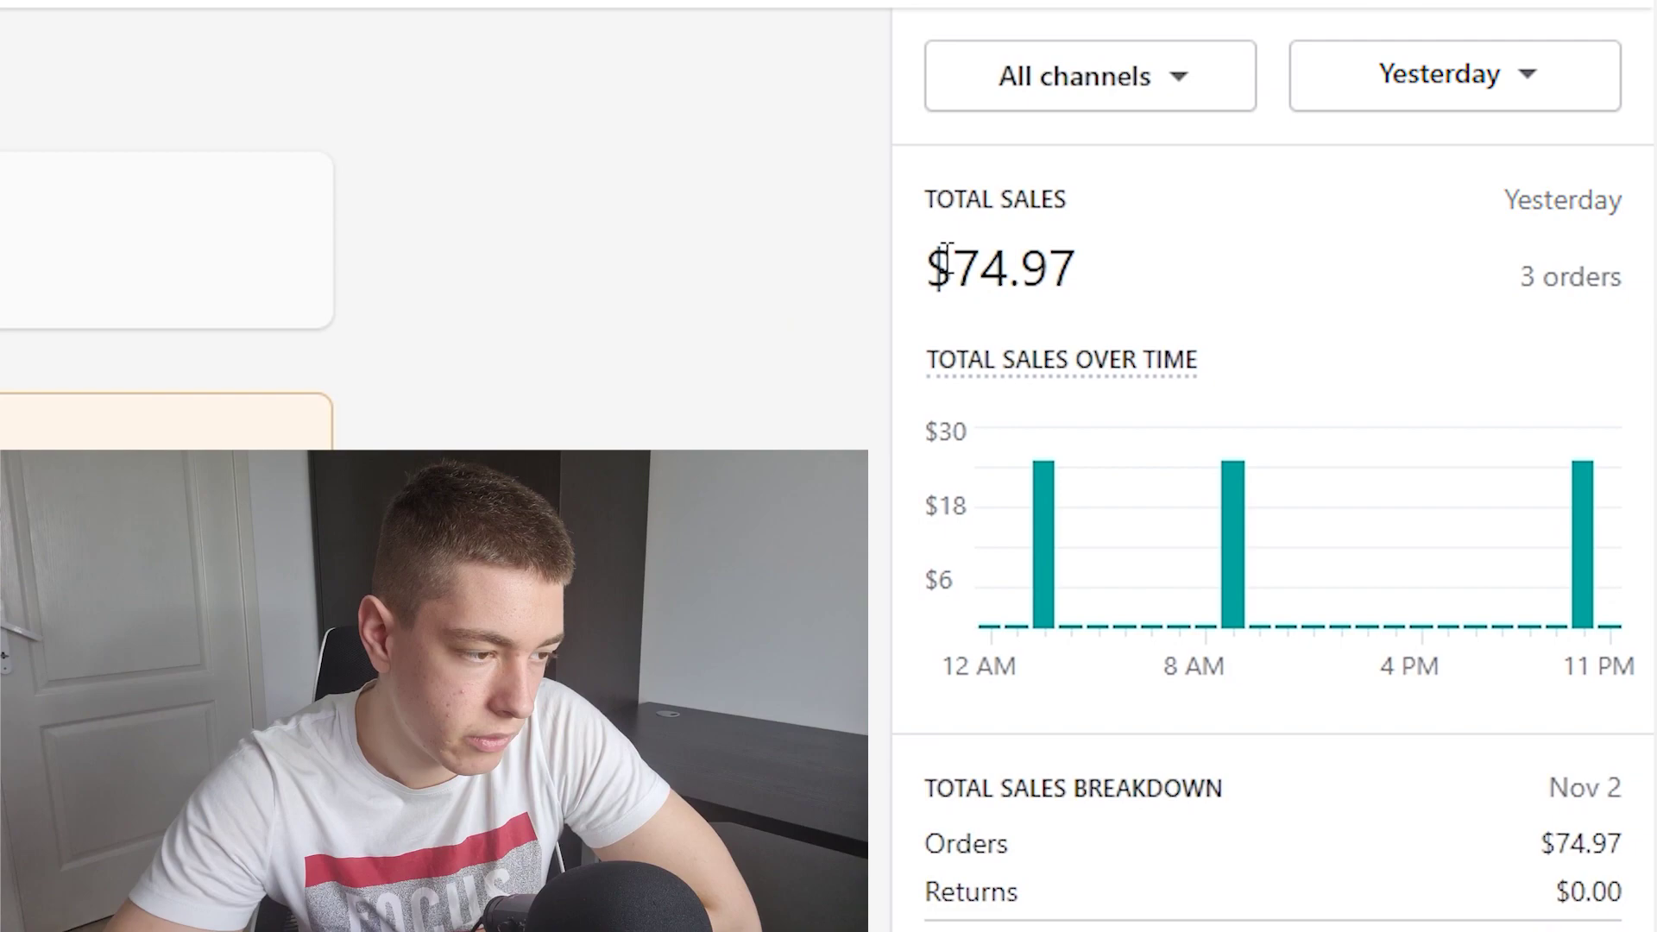
# - Check yesterday's Shopify Total Sales of $74.97 from 3 orders
pyautogui.click(1089, 278)
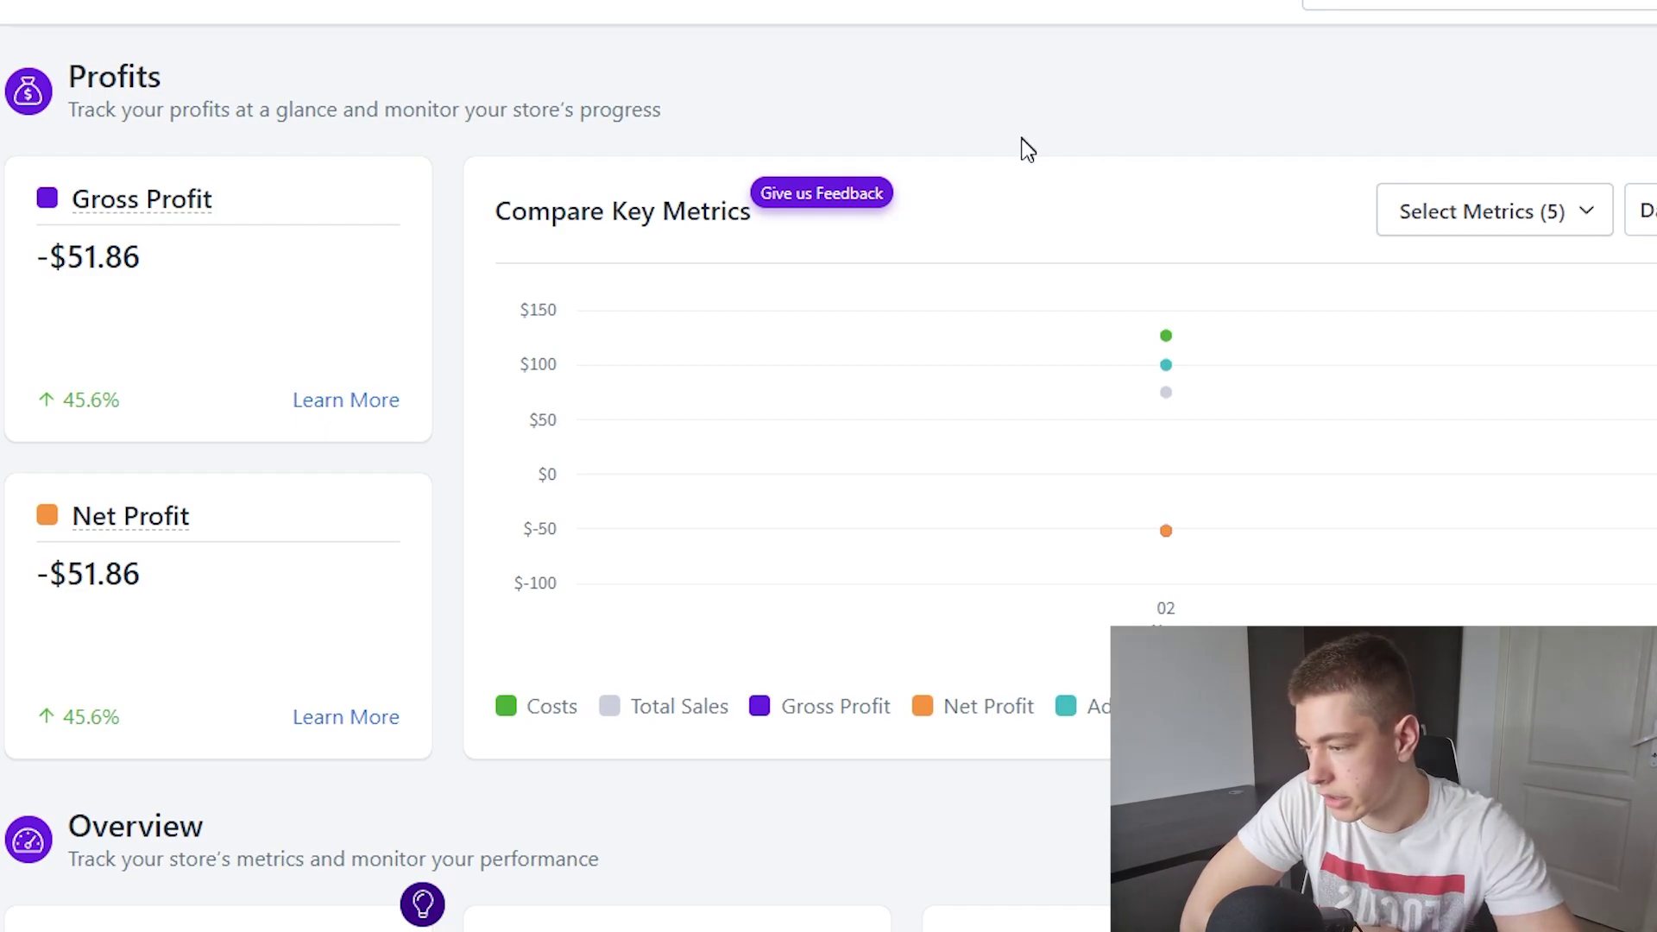
# - Review the Nov 2 net profit and the $100 ad spend figure on the BeProfit dashboard
pyautogui.moveTo(1193, 357)
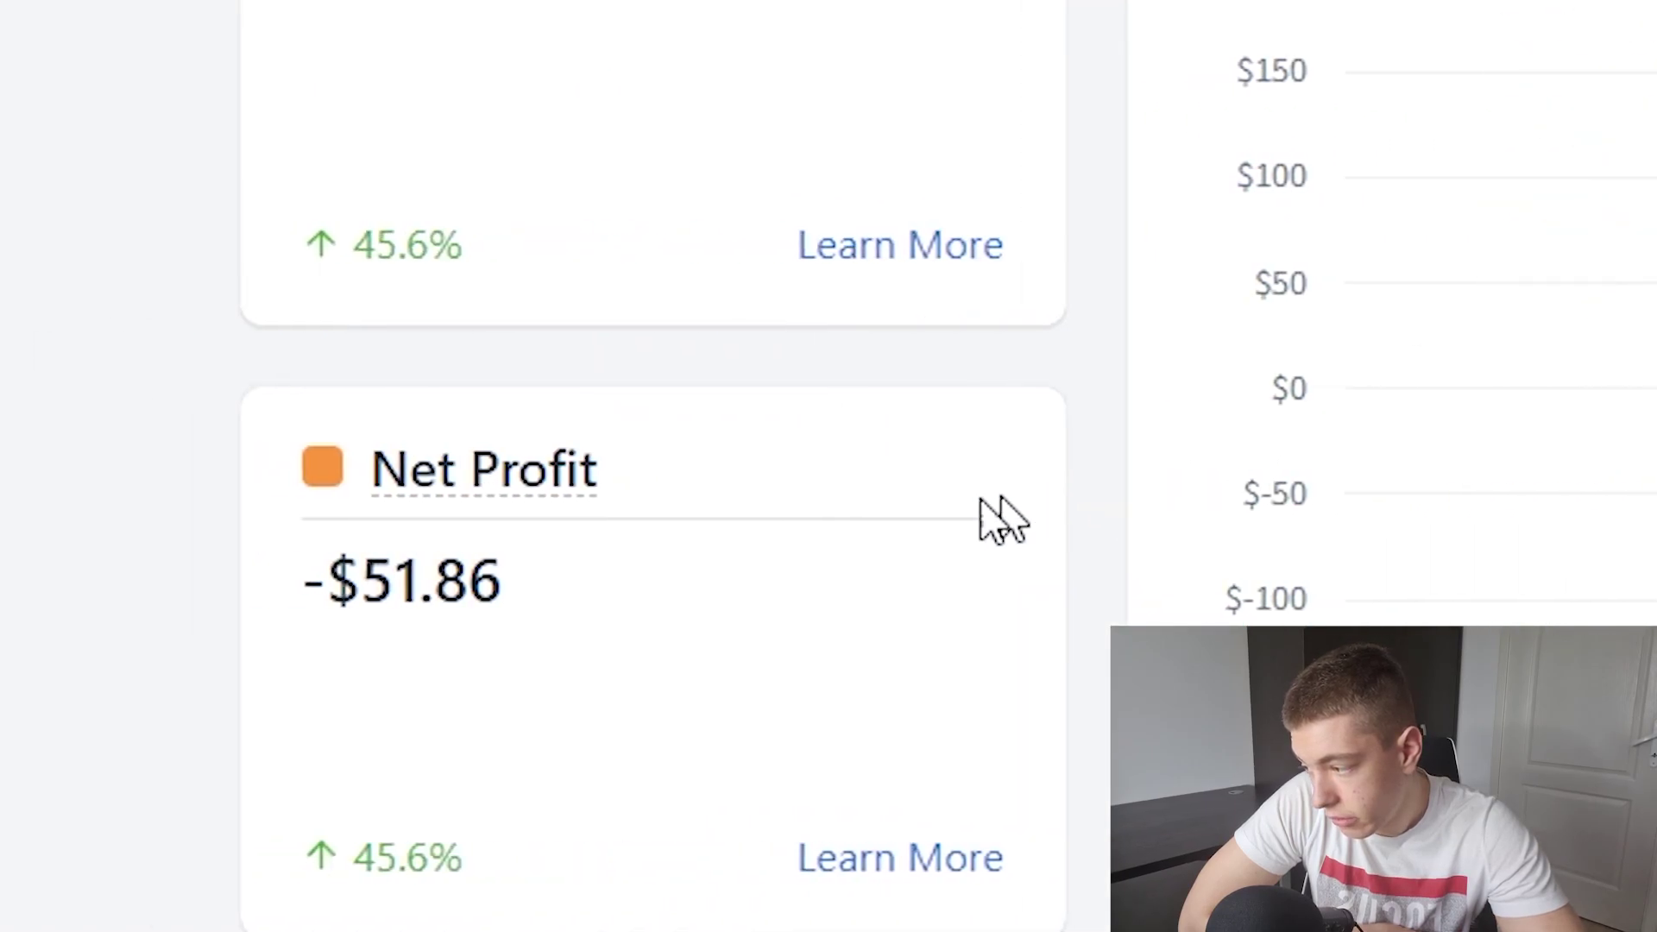
pyautogui.click(321, 583)
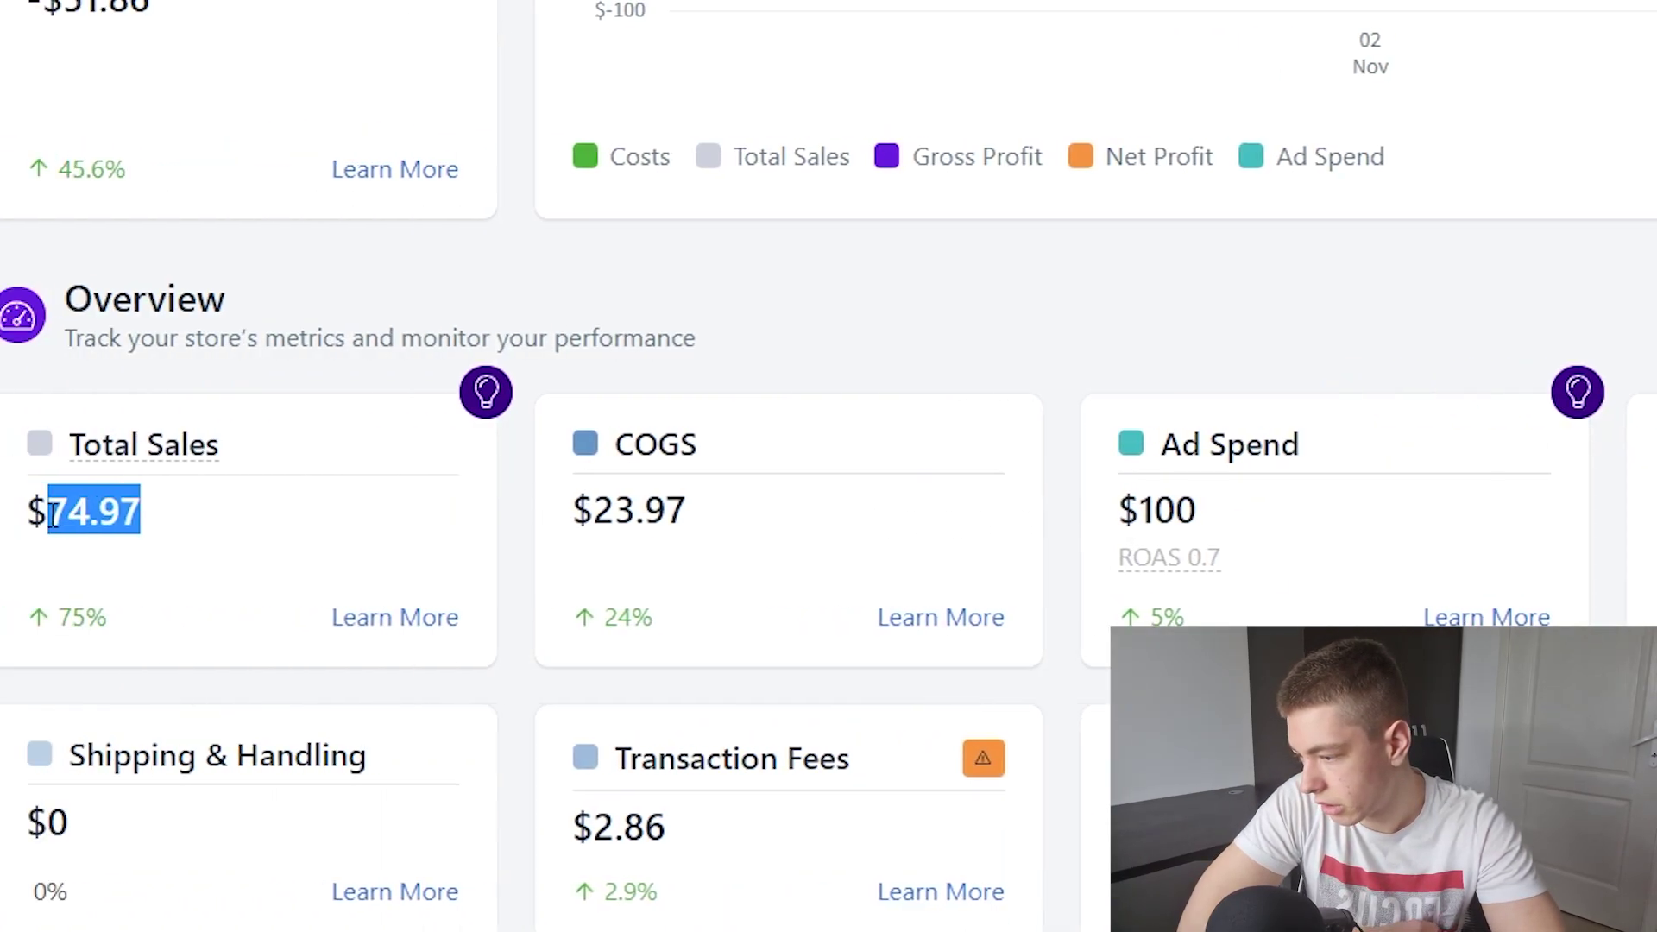
pyautogui.moveTo(799, 510); pyautogui.dragTo(685, 535)
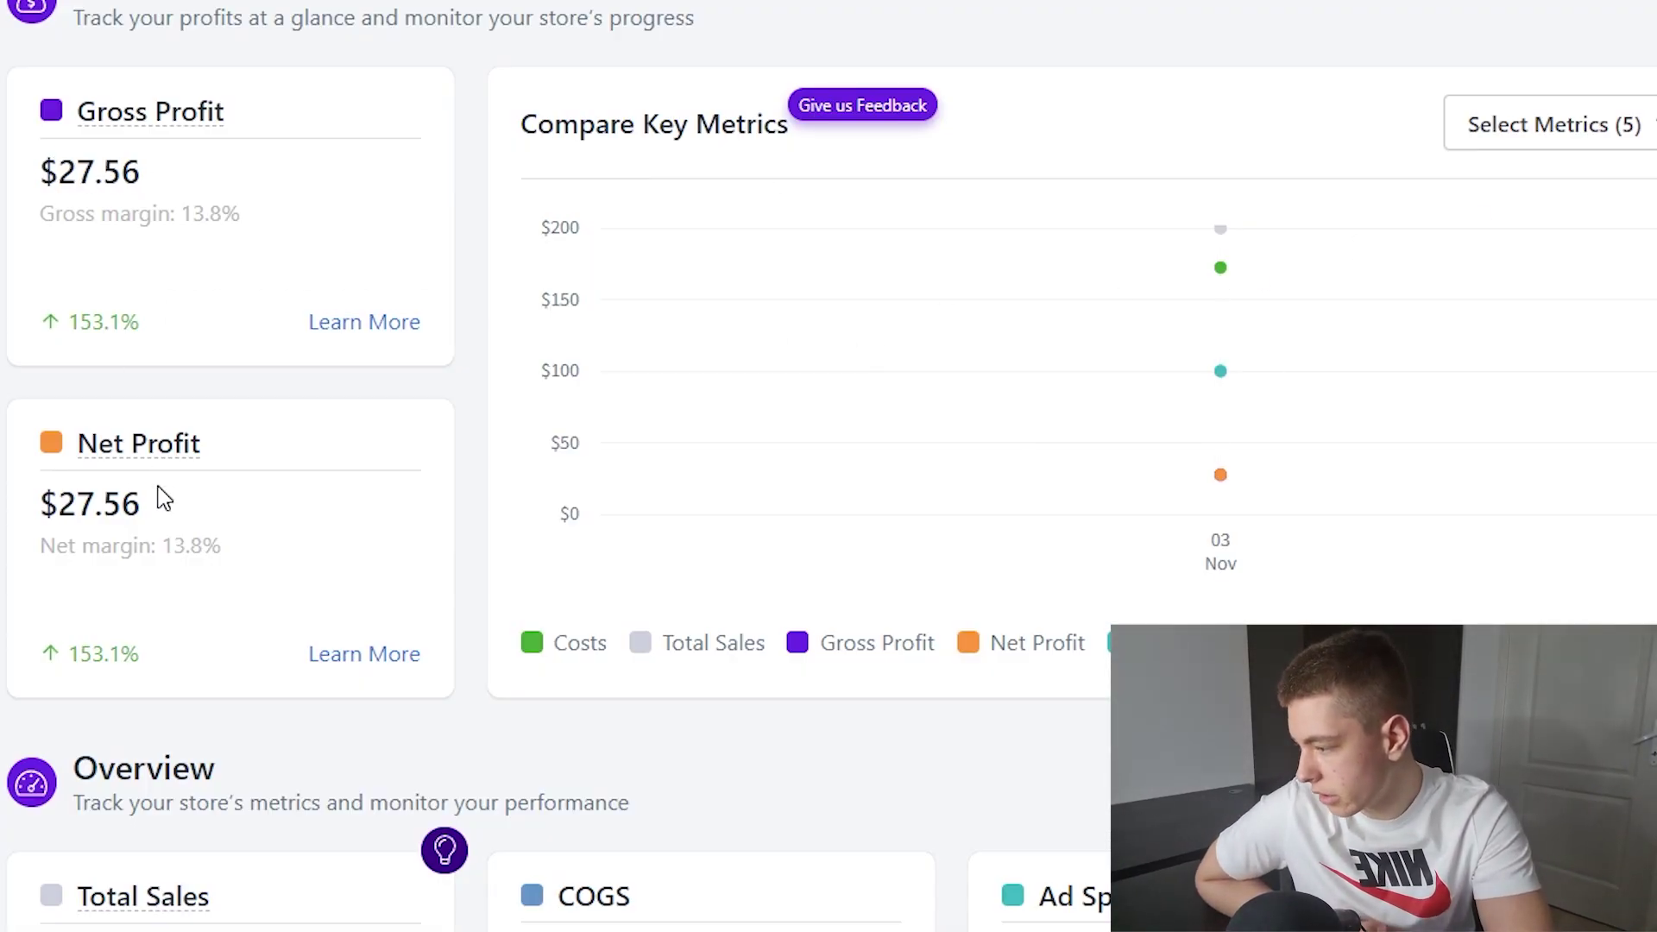
pyautogui.moveTo(1252, 492)
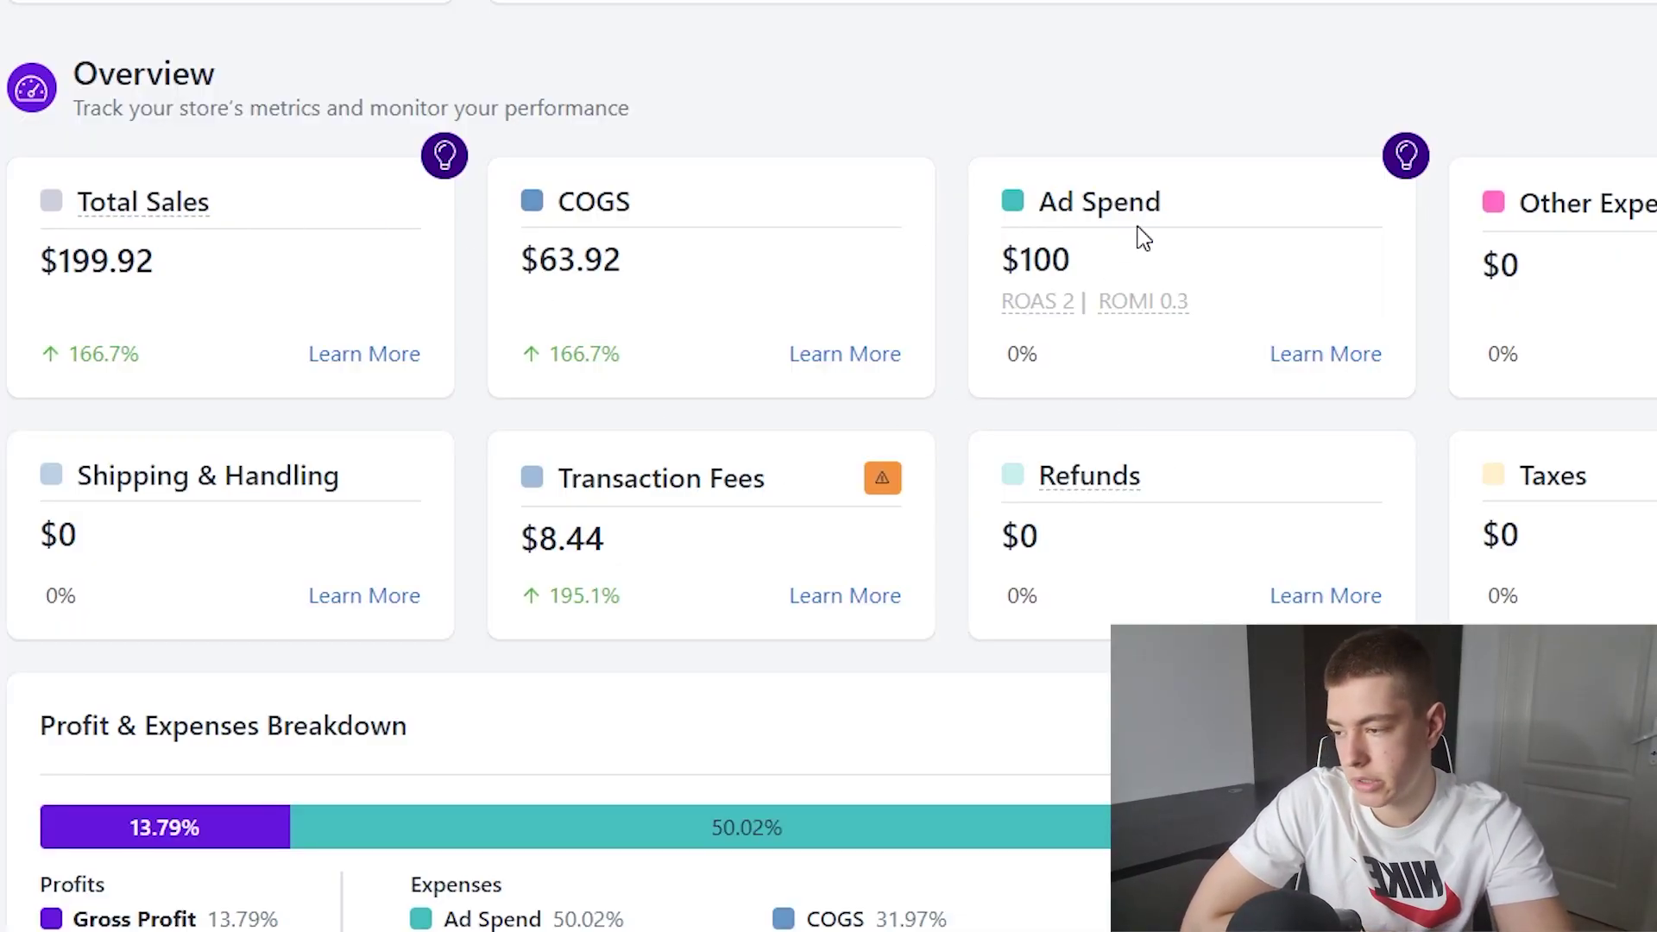
pyautogui.scroll(2, 1143, 238)
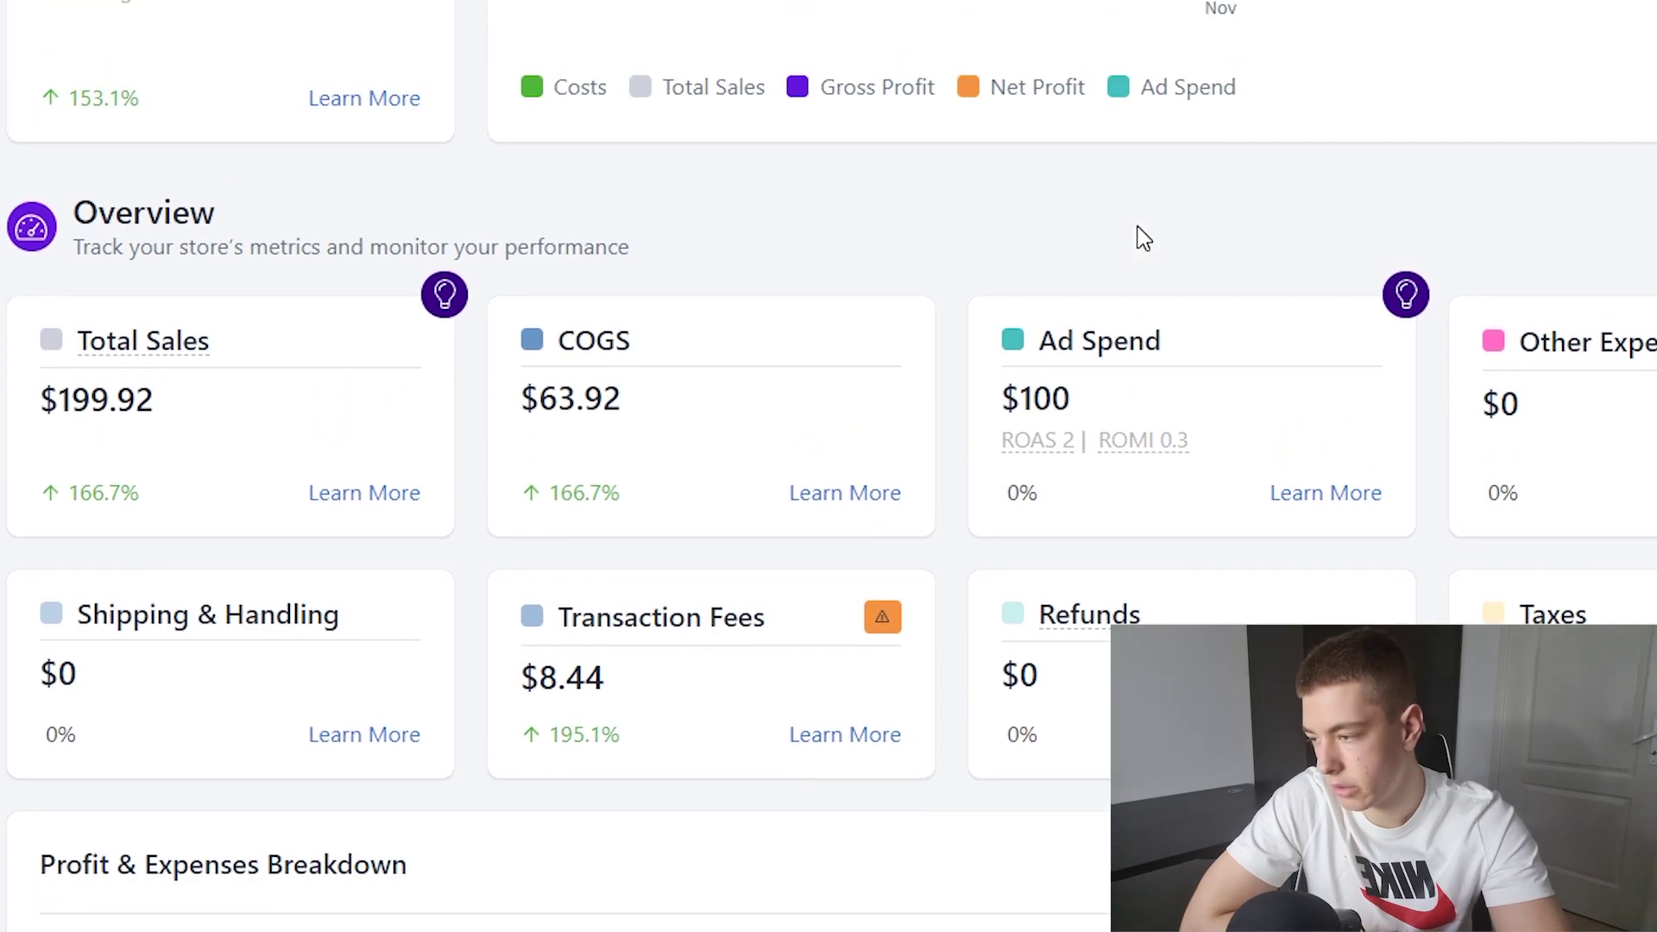